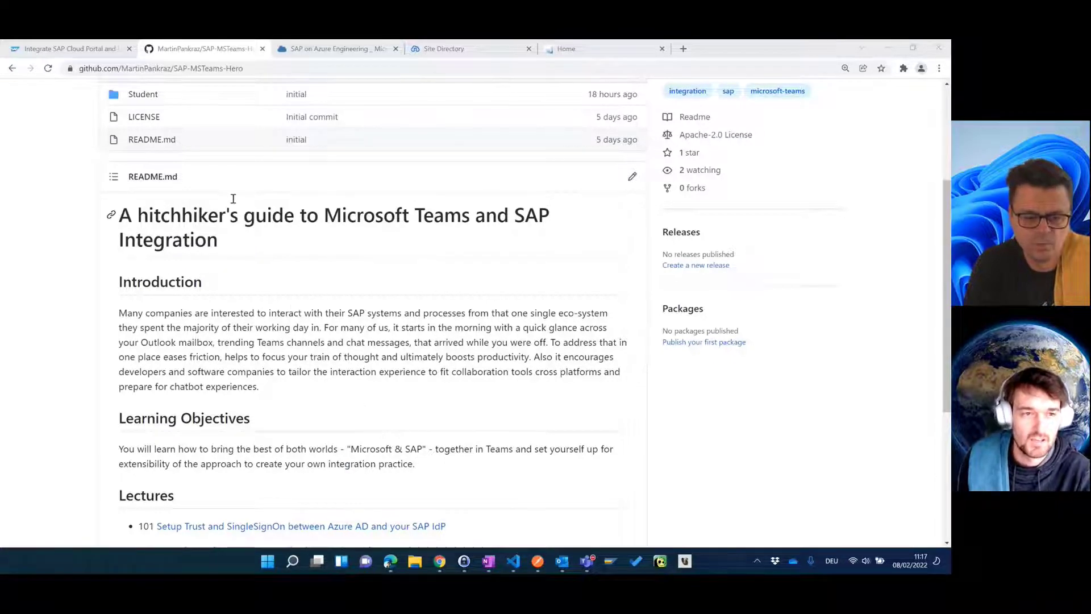
# Step: Open the Lecture 101 notes and scroll to the Description and Success Criteria
pyautogui.click(316, 527)
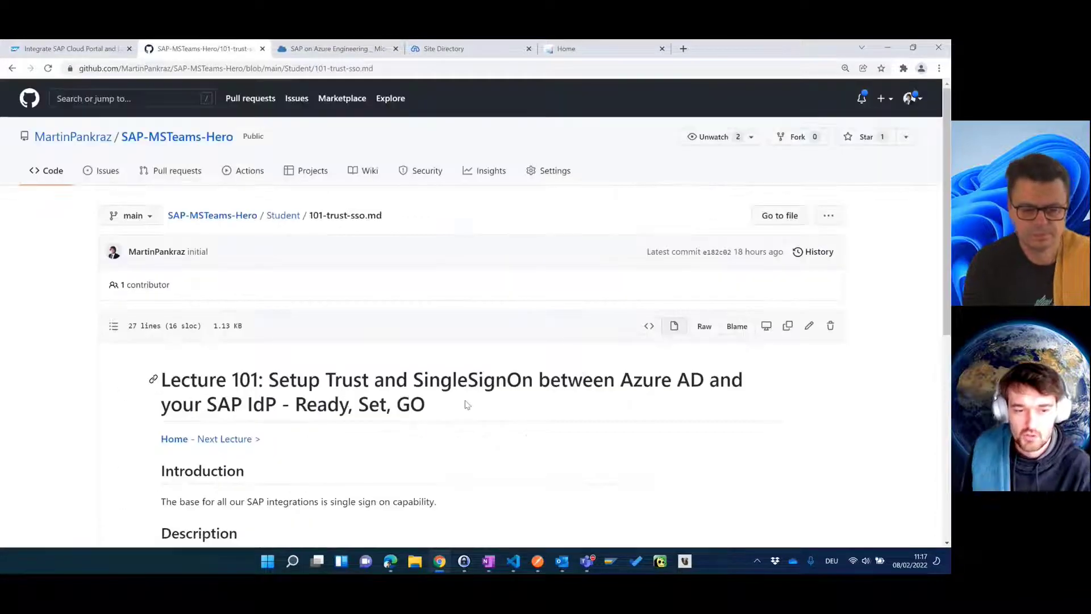
pyautogui.scroll(-1, 470, 404)
pyautogui.scroll(-3, 470, 406)
pyautogui.scroll(-1, 548, 370)
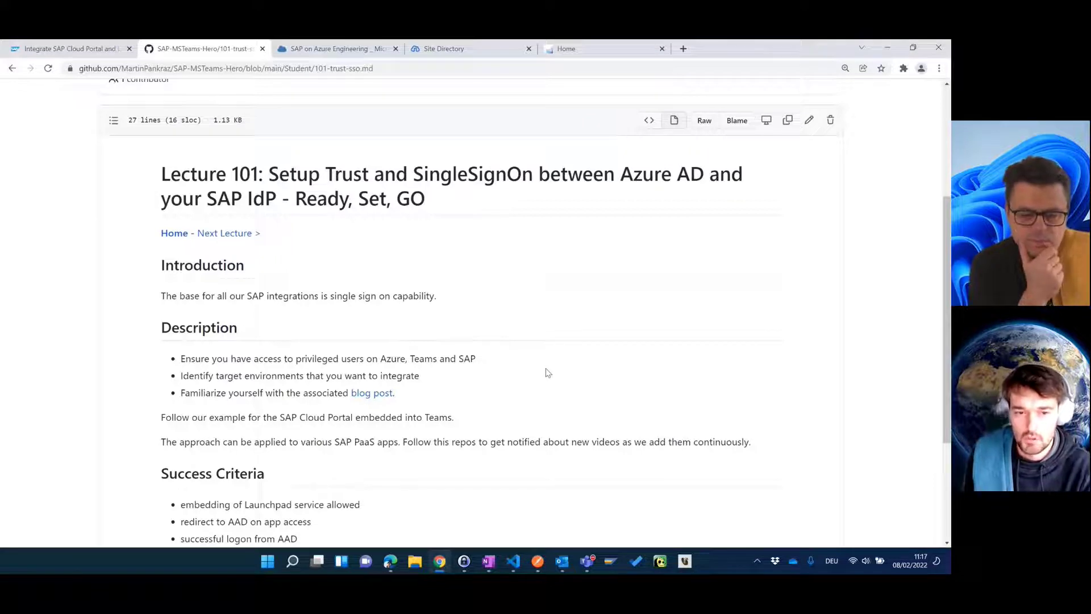
pyautogui.scroll(-3, 547, 381)
pyautogui.scroll(1, 545, 380)
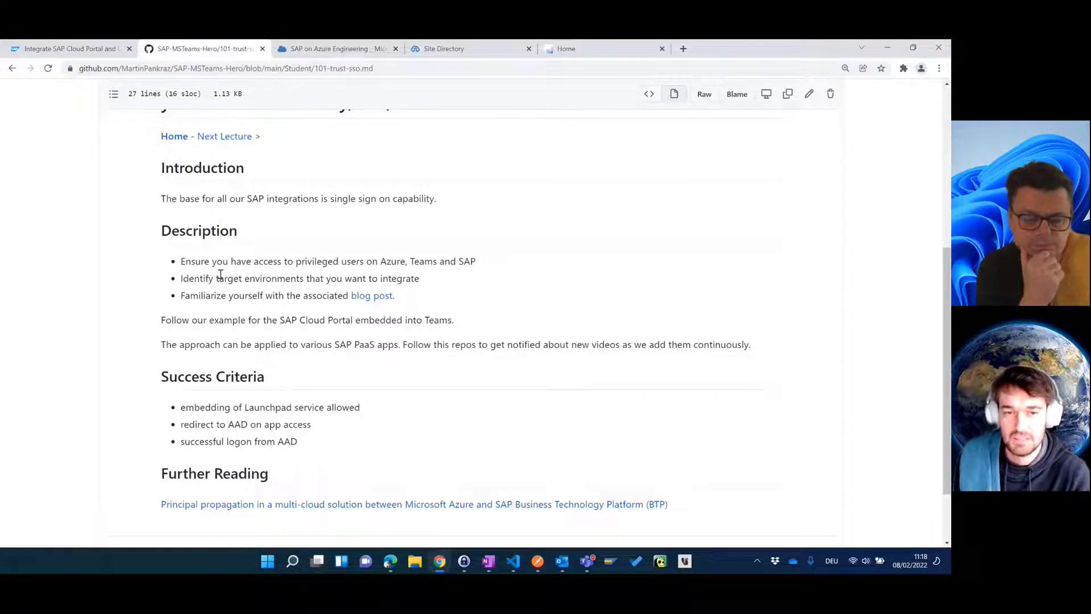
# Step: Highlight 'Azure' and 'Teams' in the prerequisites, then switch to the SAP Teams integration blog post
pyautogui.doubleClick(395, 262)
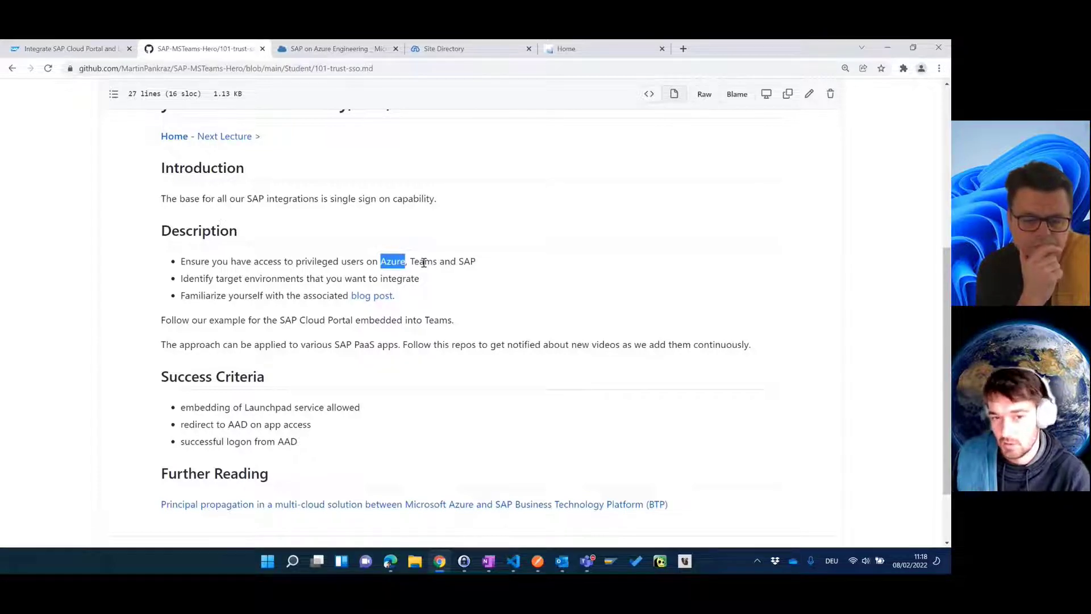
pyautogui.doubleClick(424, 262)
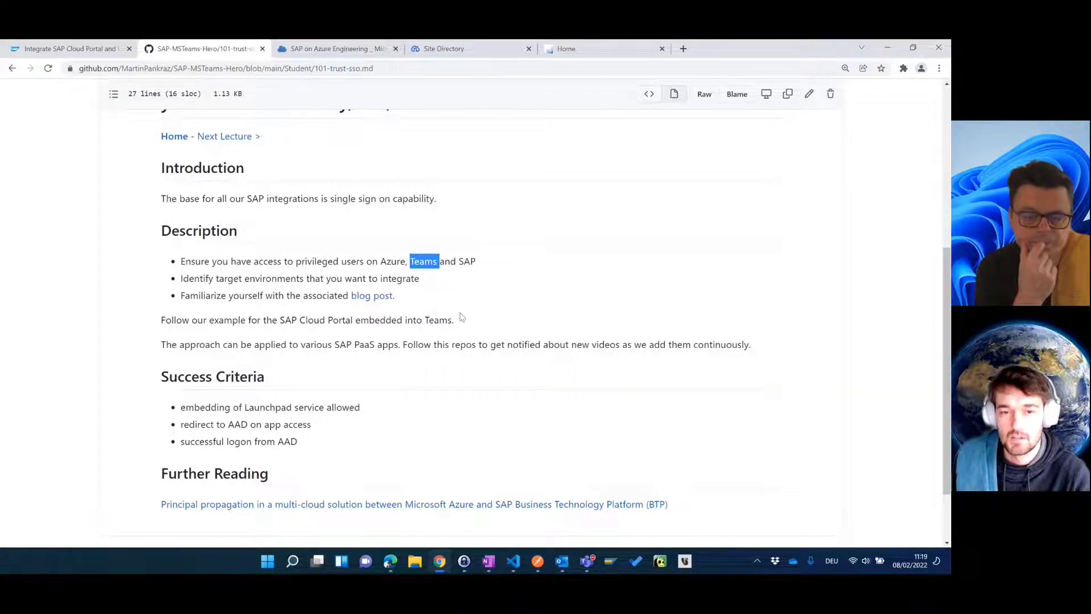
pyautogui.click(474, 277)
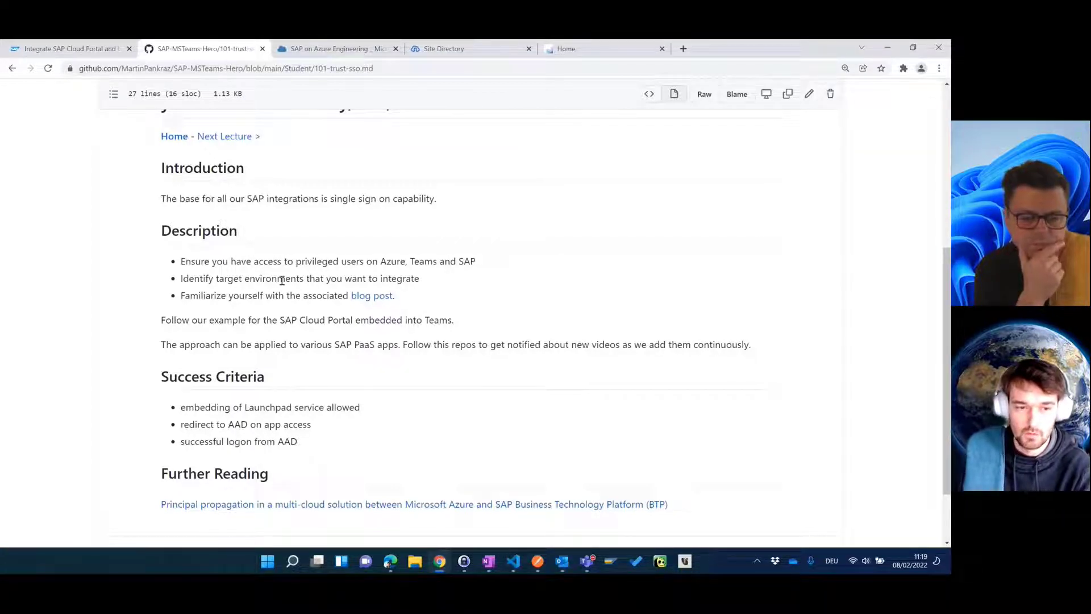
pyautogui.click(74, 50)
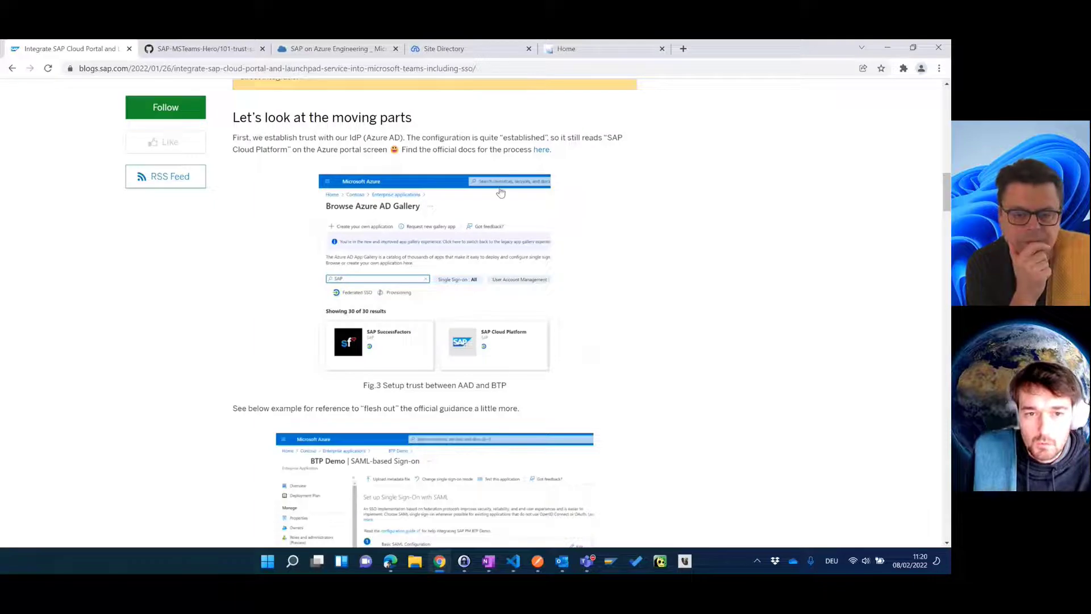
# Step: Show the SAP Launchpad Home page with the 'Test – FLP SSO with AAD and Microsoft Teams' tile
pyautogui.click(598, 55)
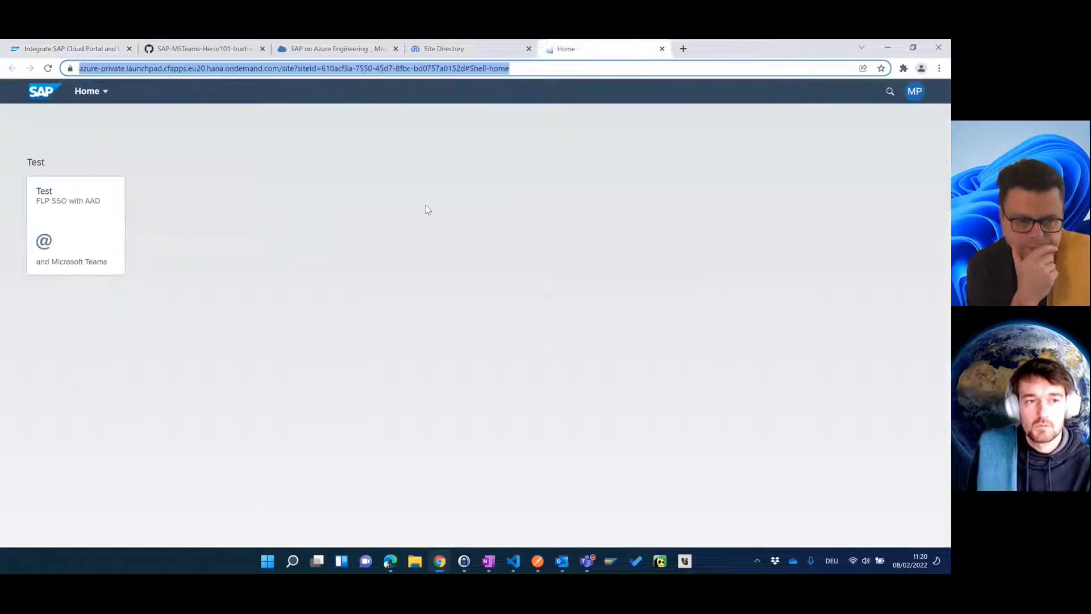
pyautogui.click(432, 224)
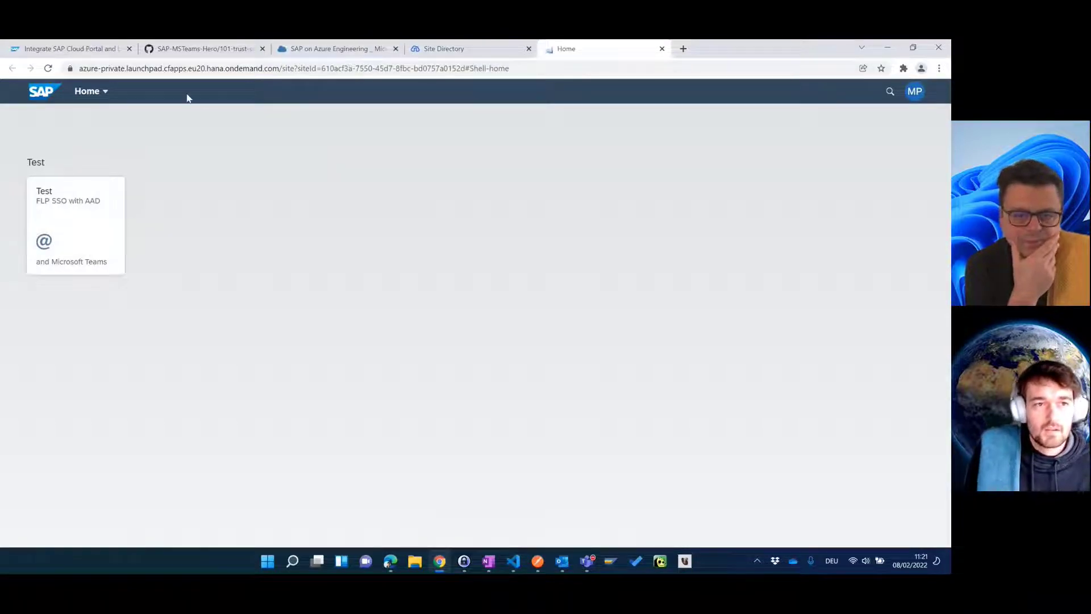
# Step: Open the Sandbox subaccount's Security > Trust Configuration, which lists only the sap.default provider
pyautogui.click(339, 50)
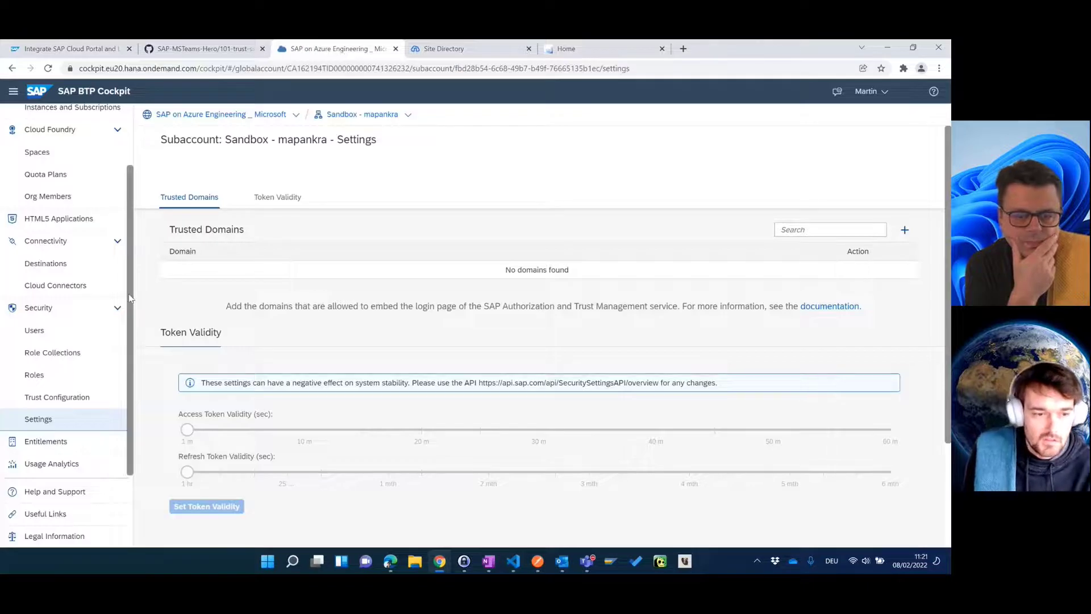
pyautogui.click(73, 397)
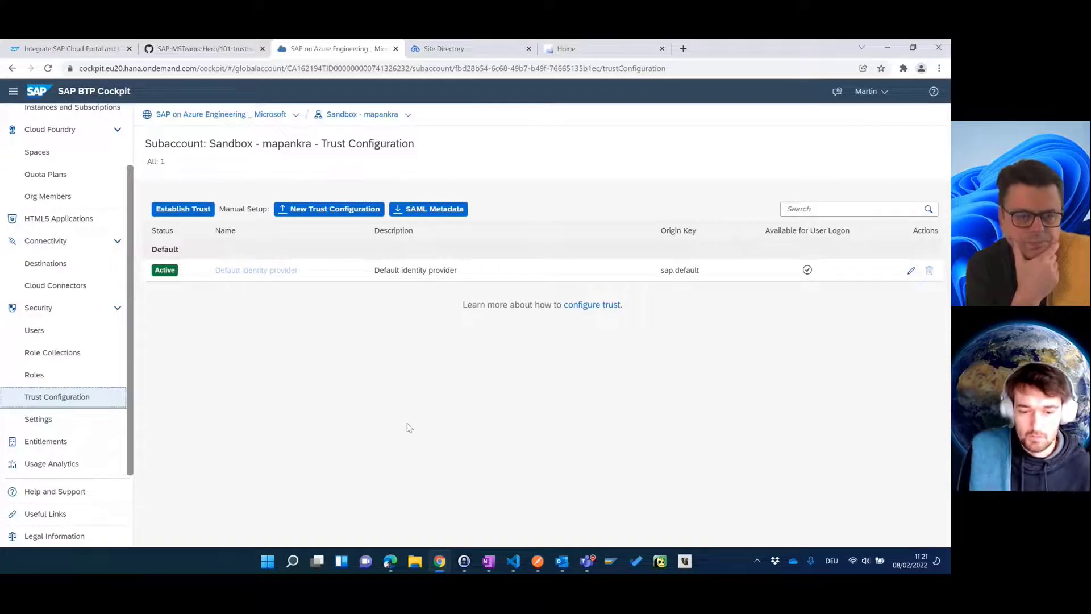
pyautogui.click(396, 563)
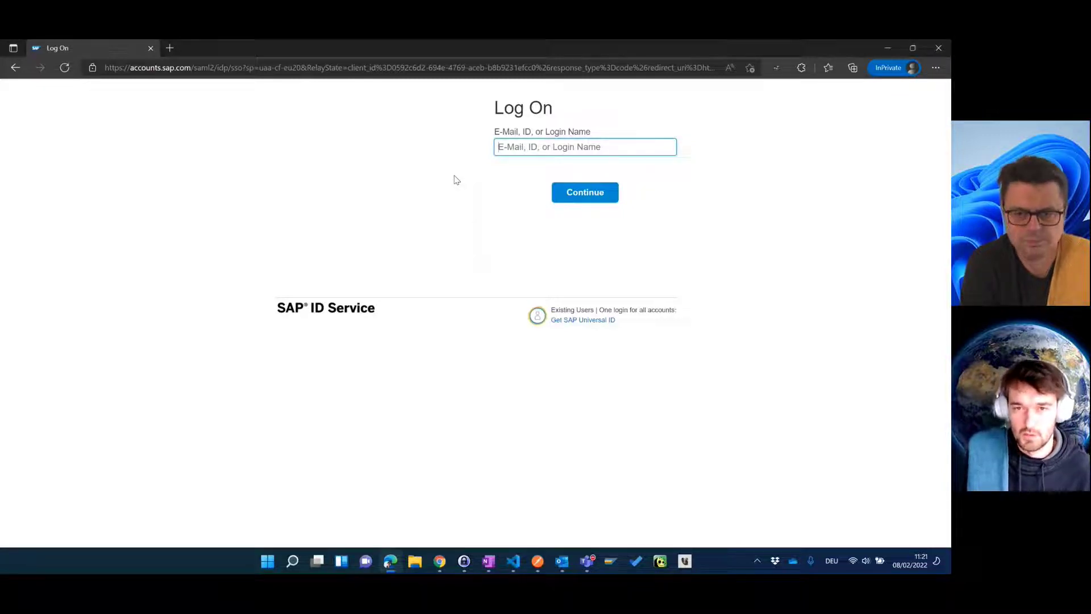
pyautogui.click(469, 219)
pyautogui.hotkey('alt', 'Tab')
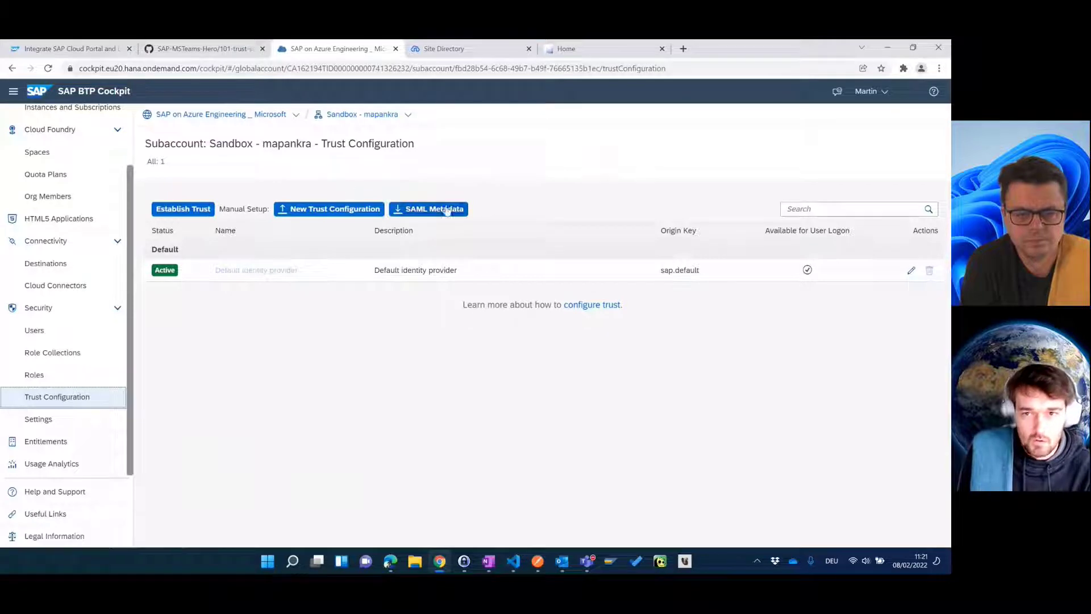
# Step: Go to portal.azure.com in a new tab and choose 'Use another account'
pyautogui.click(685, 49)
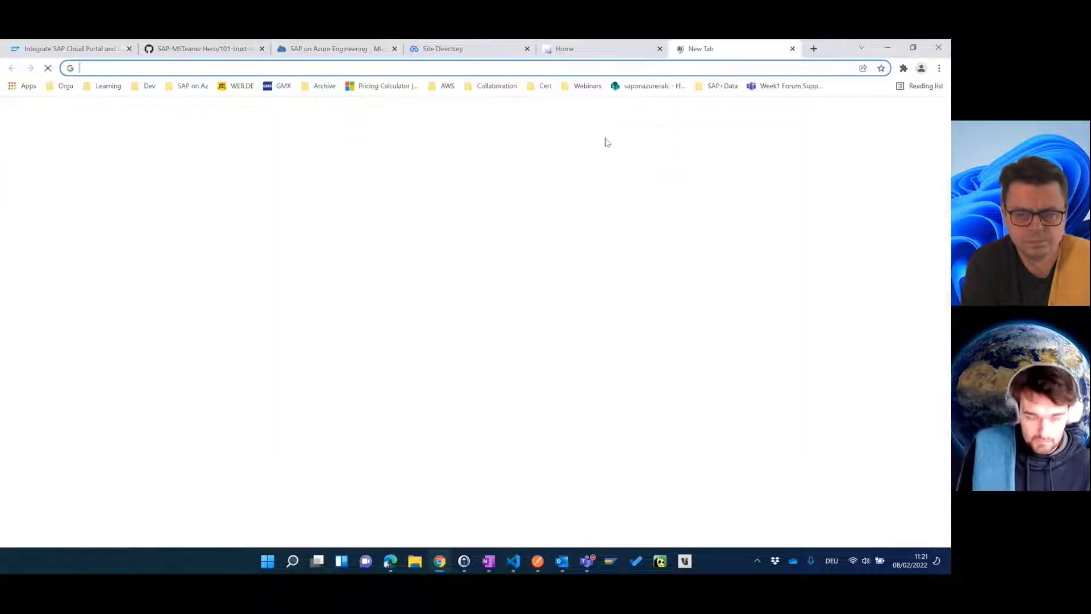
pyautogui.write('portal.azure.com')
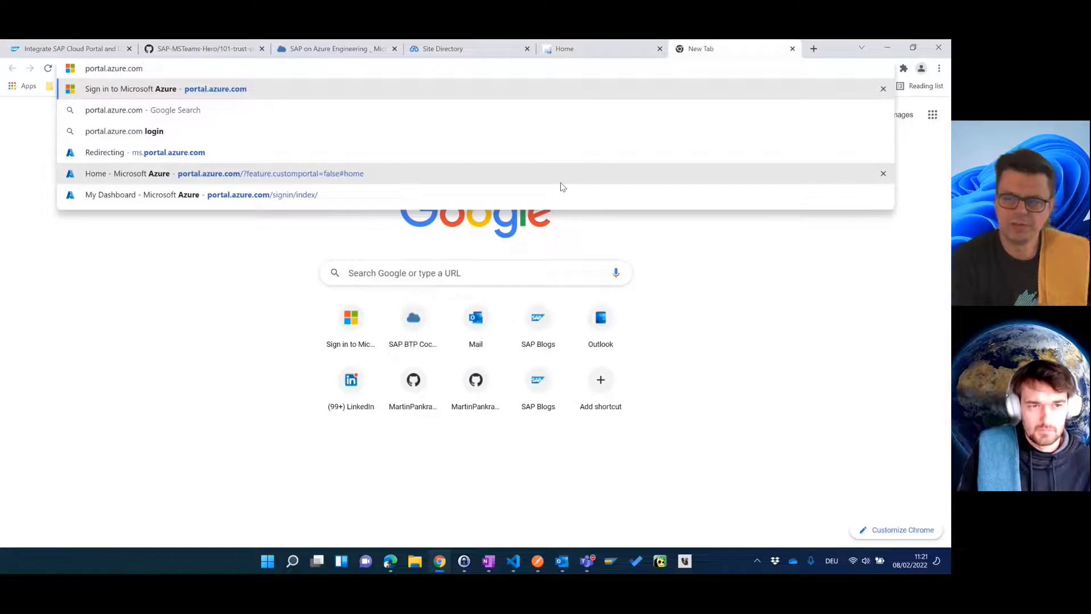
pyautogui.press('Return')
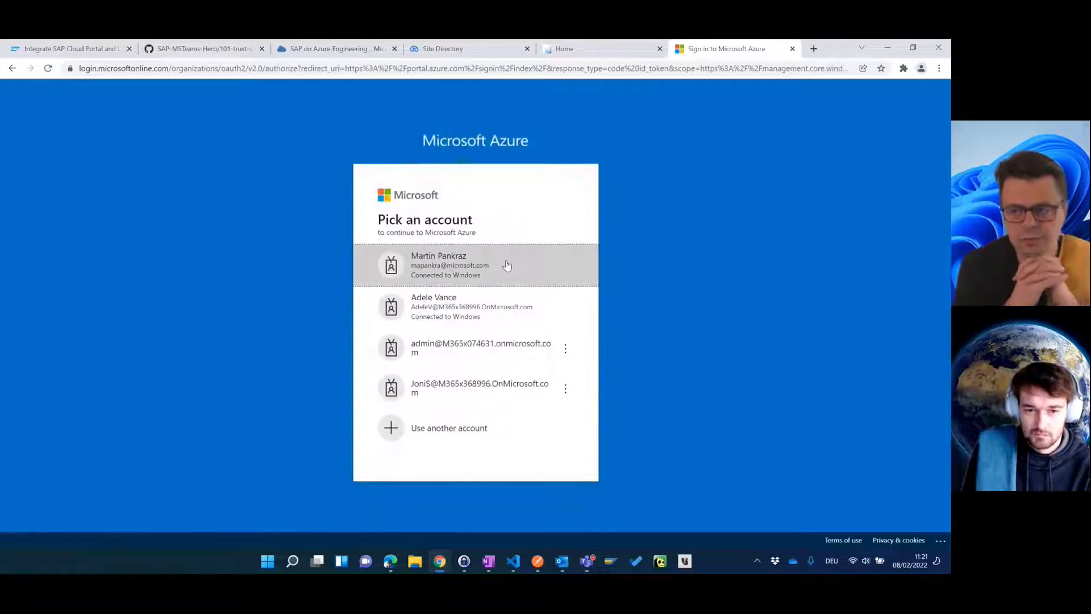
pyautogui.click(450, 431)
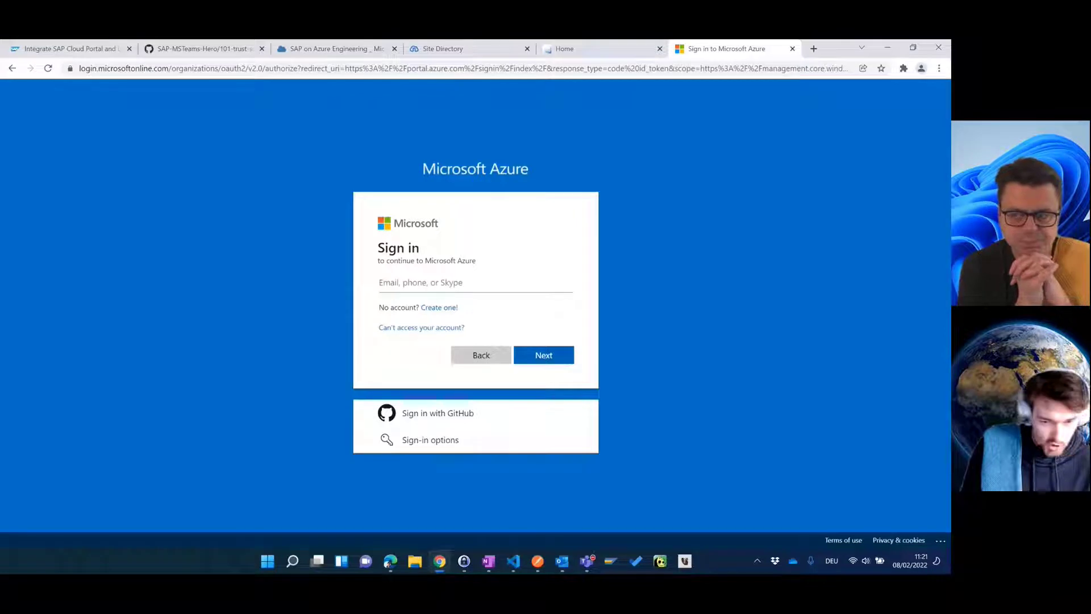
# Step: Sign in with the tenant admin's e-mail and password from the password manager and stay signed in
pyautogui.click(464, 561)
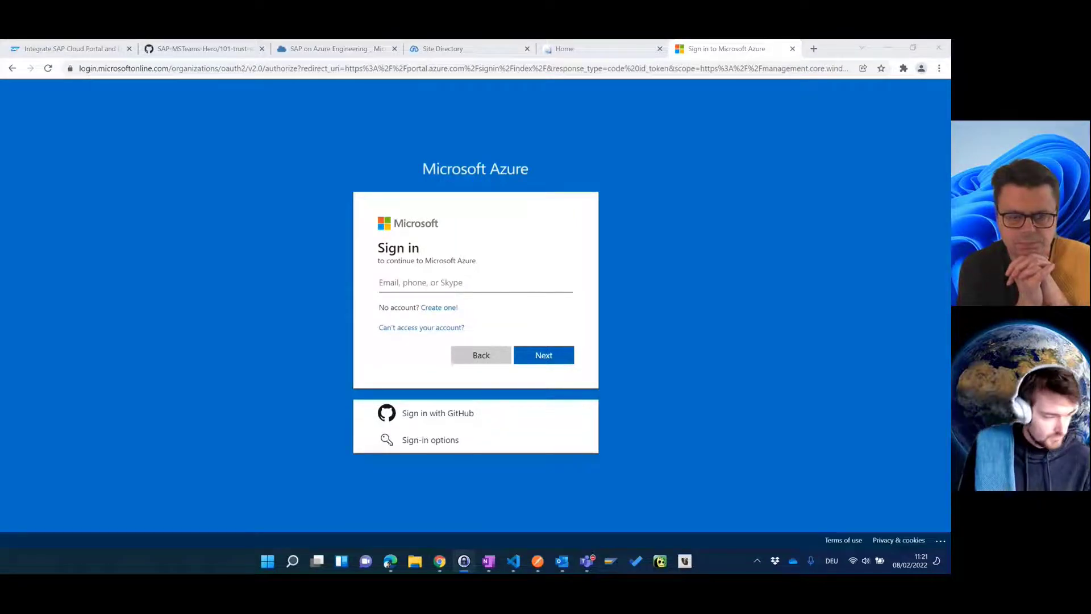
pyautogui.click(450, 278)
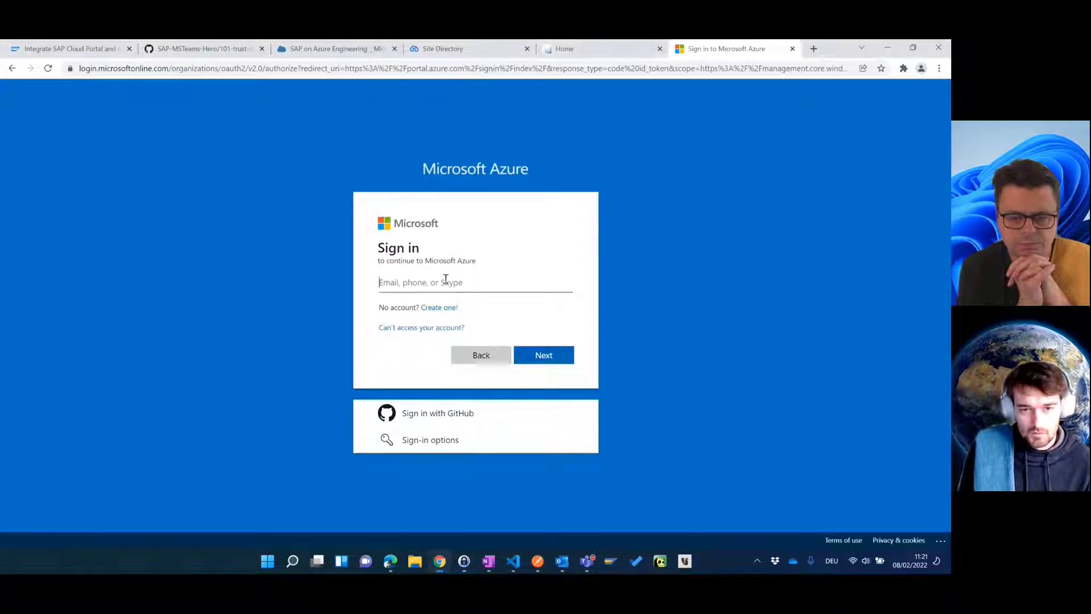
pyautogui.hotkey('ctrl', 'v')
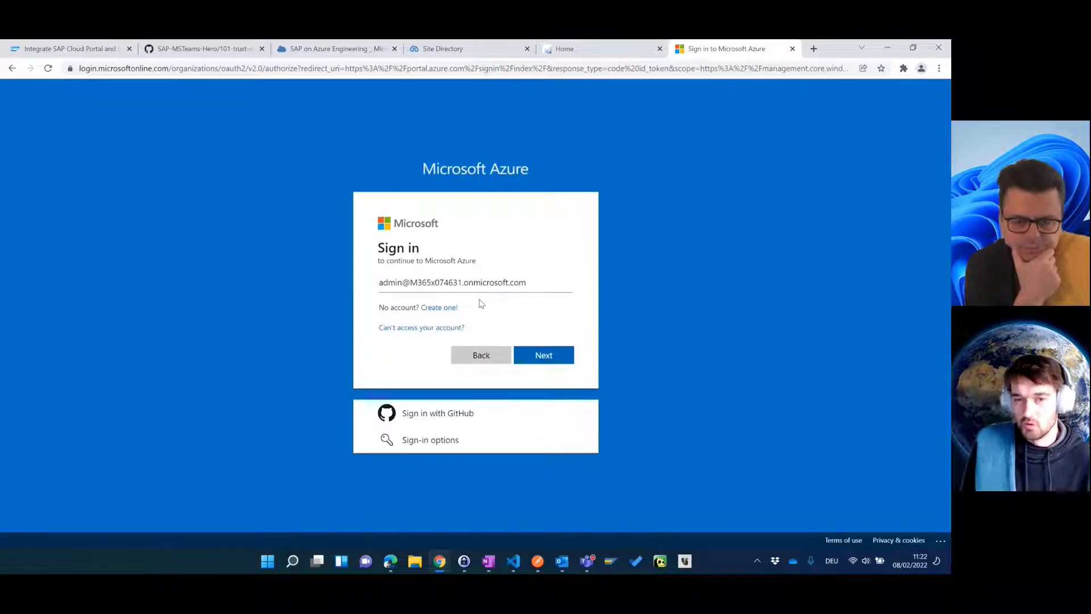
pyautogui.click(558, 357)
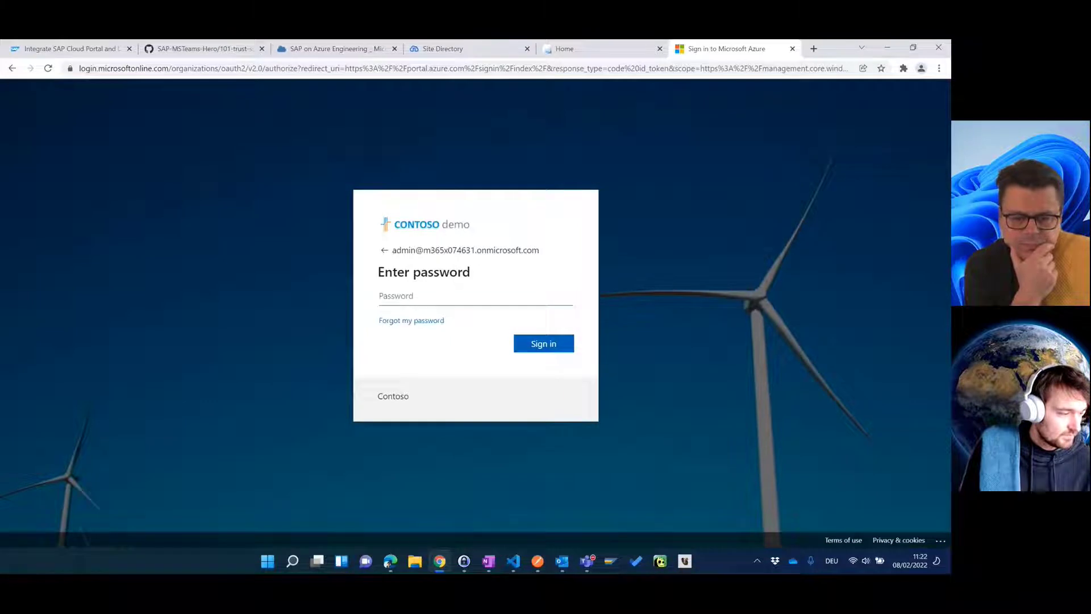
pyautogui.hotkey('alt', 'Tab')
pyautogui.click(465, 297)
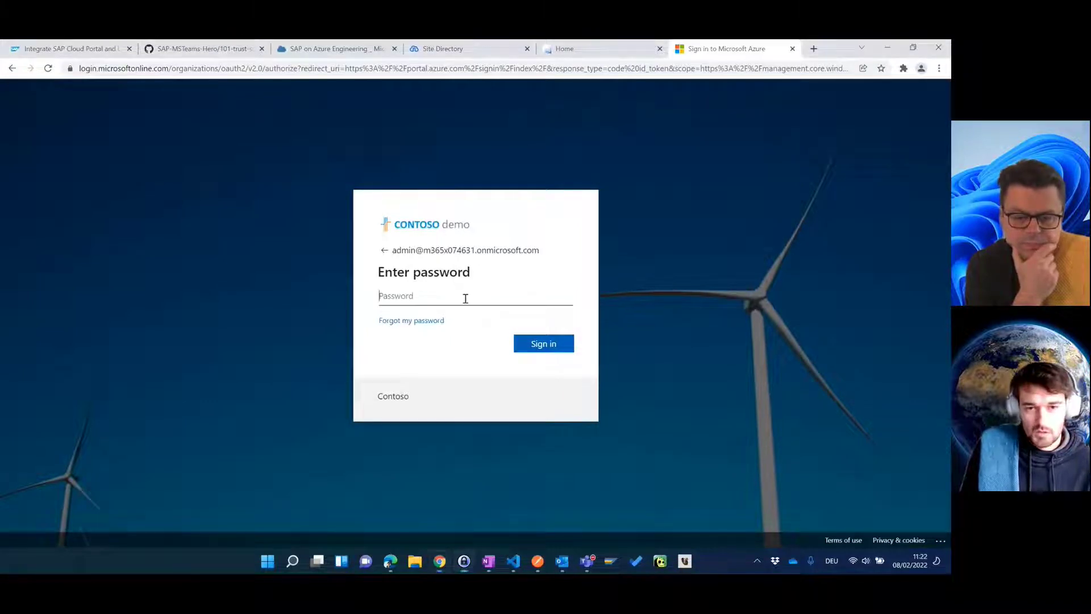
pyautogui.hotkey('ctrl', 'v')
pyautogui.click(529, 344)
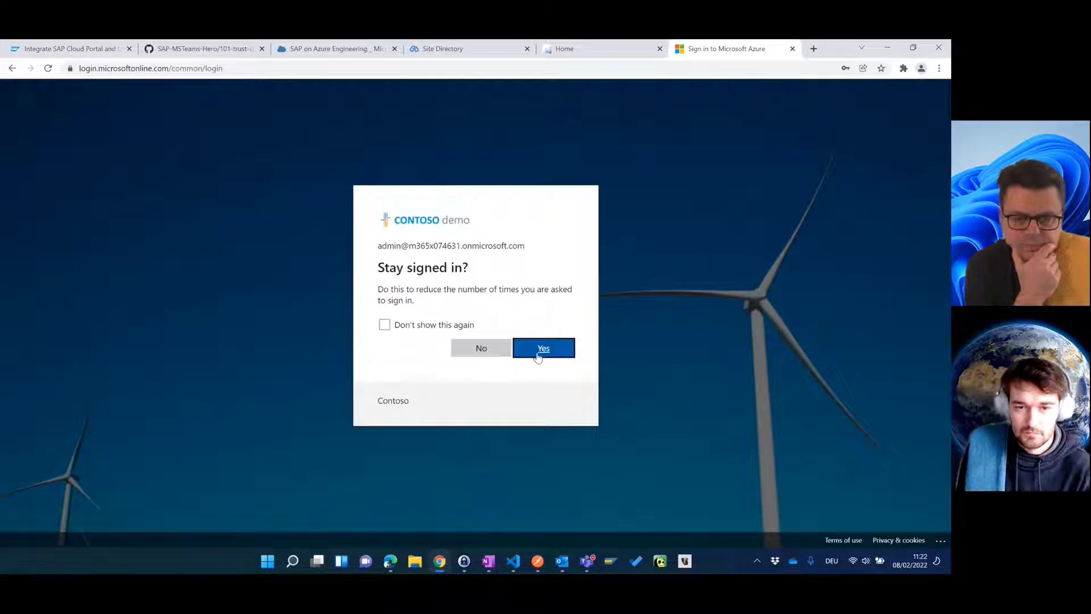
pyautogui.click(537, 357)
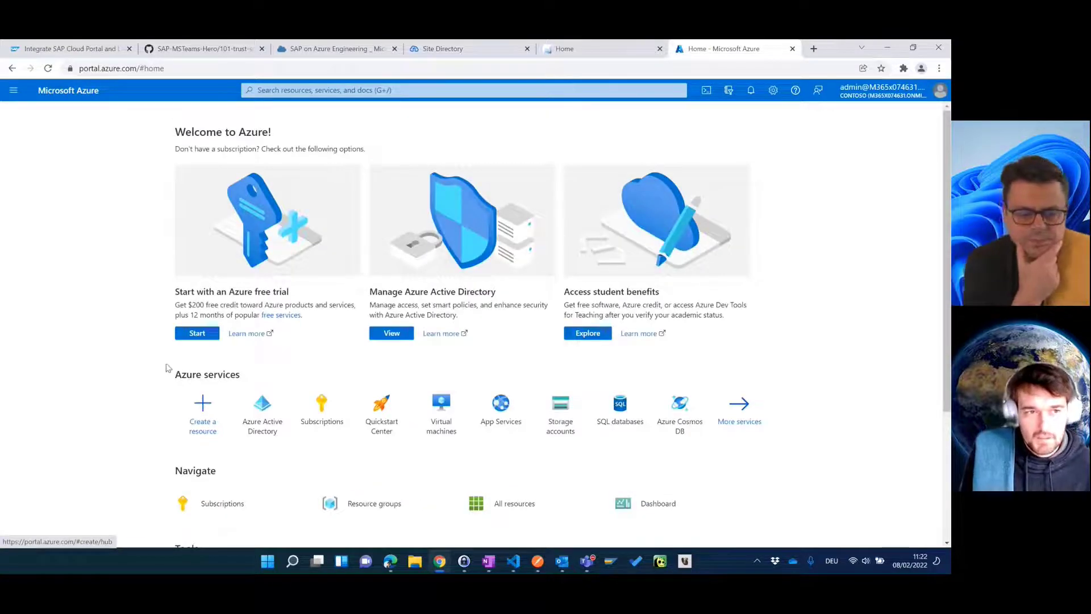
# Step: From Contoso's Azure Active Directory Enterprise applications, start a New application from the gallery
pyautogui.click(270, 413)
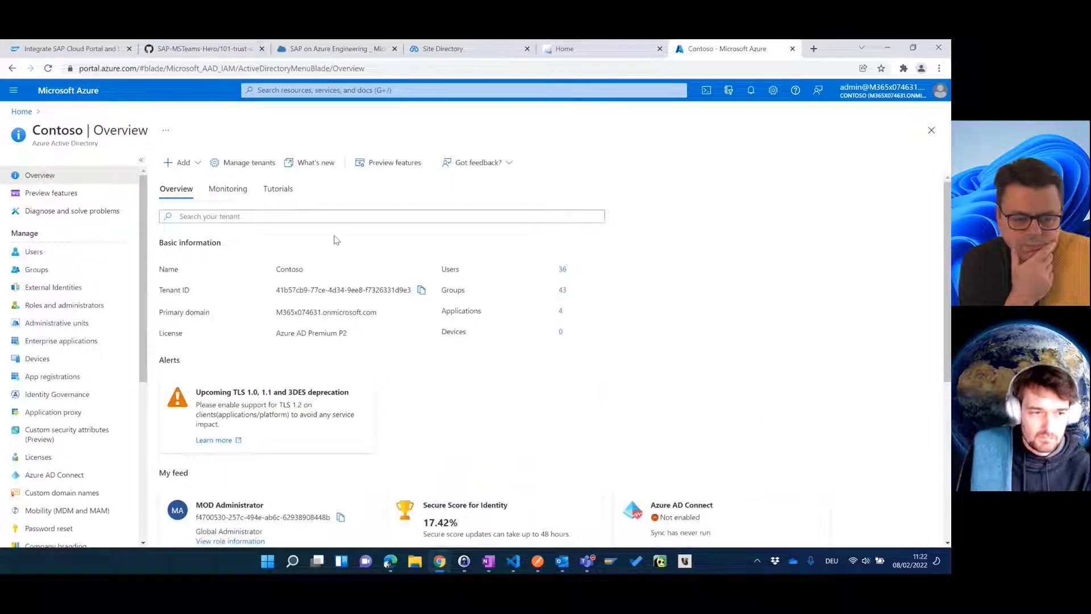
pyautogui.click(78, 341)
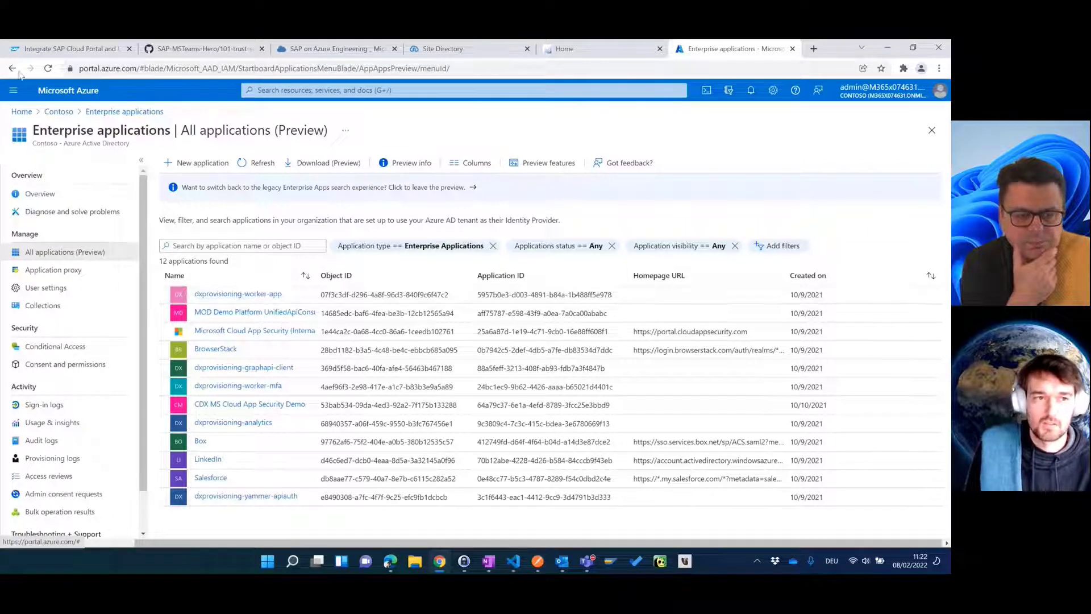
pyautogui.click(68, 51)
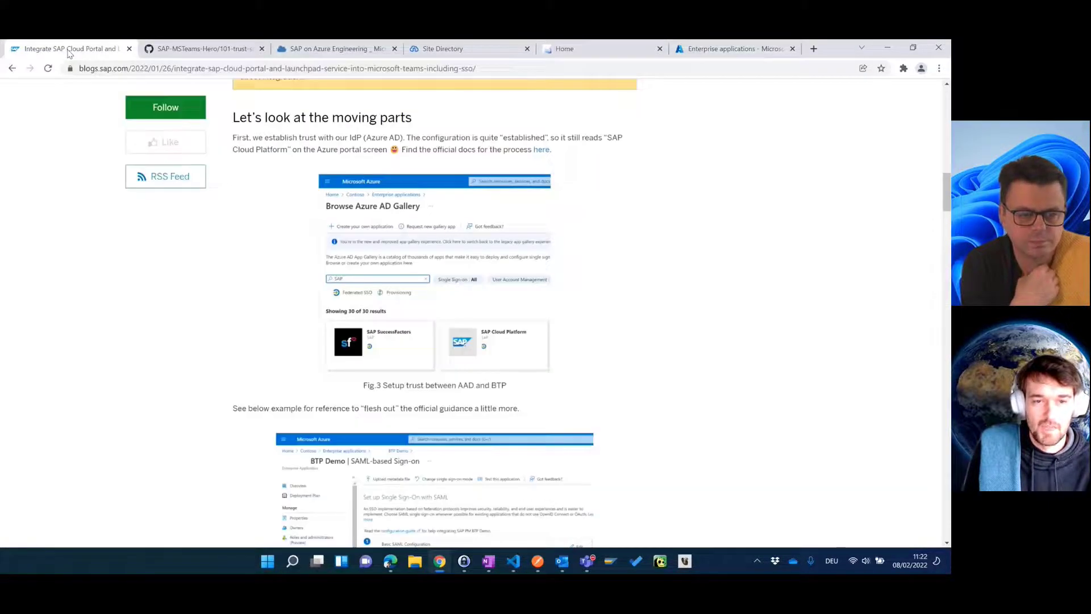
pyautogui.click(742, 50)
pyautogui.click(195, 164)
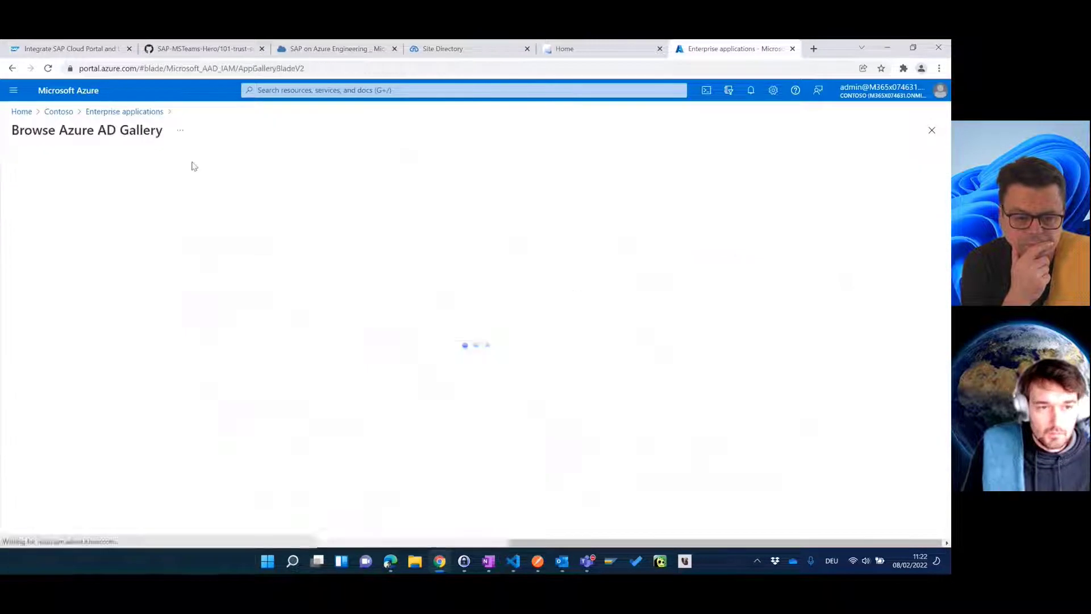
# Step: Search the Azure AD Gallery for SAP and open the SAP Cloud Platform app
pyautogui.click(105, 218)
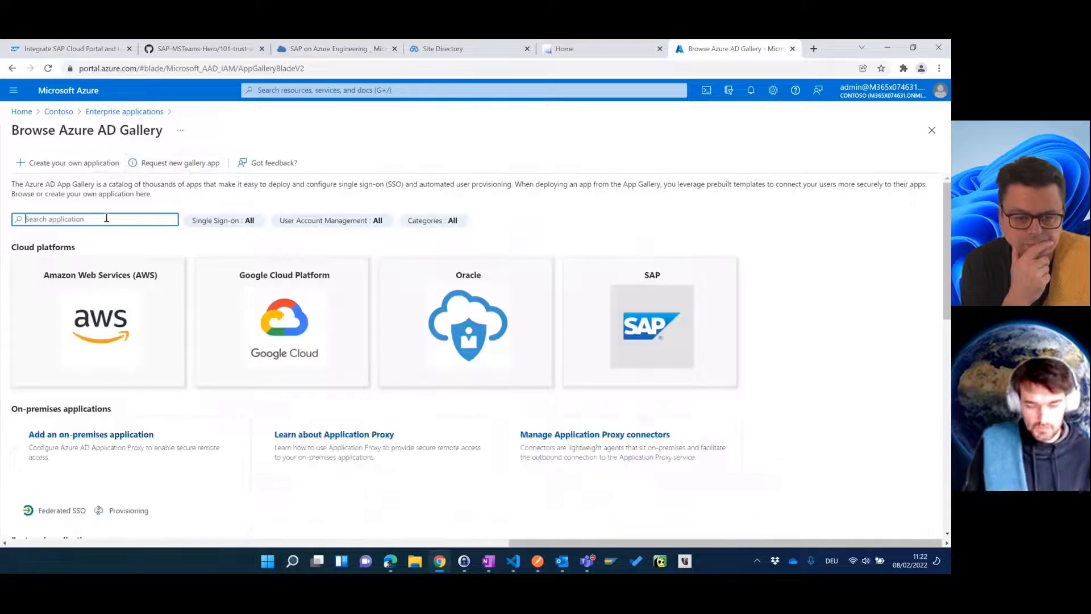
pyautogui.write('SAP')
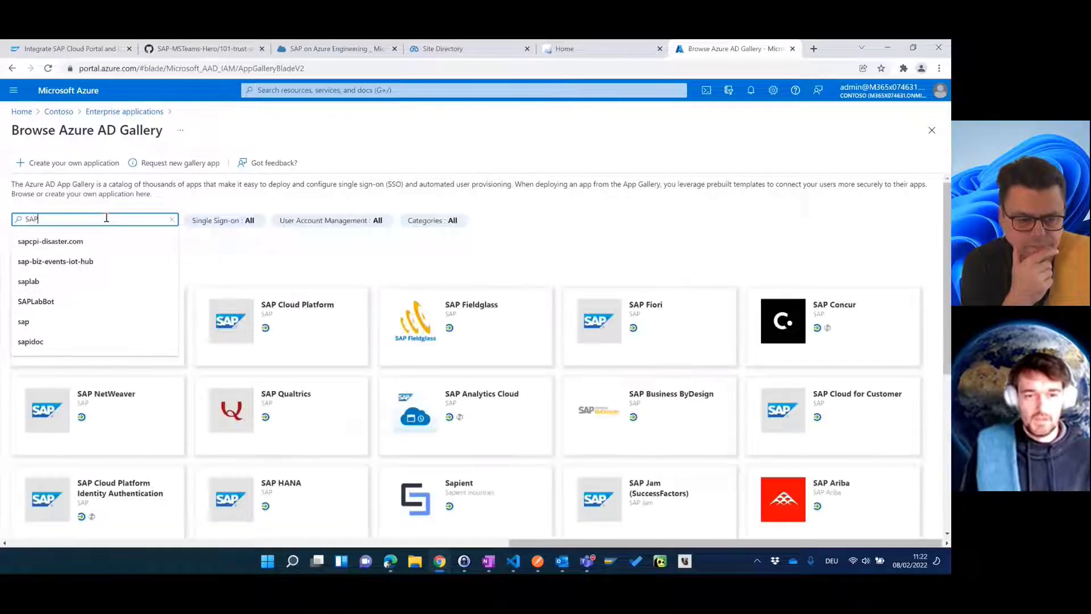
pyautogui.click(273, 275)
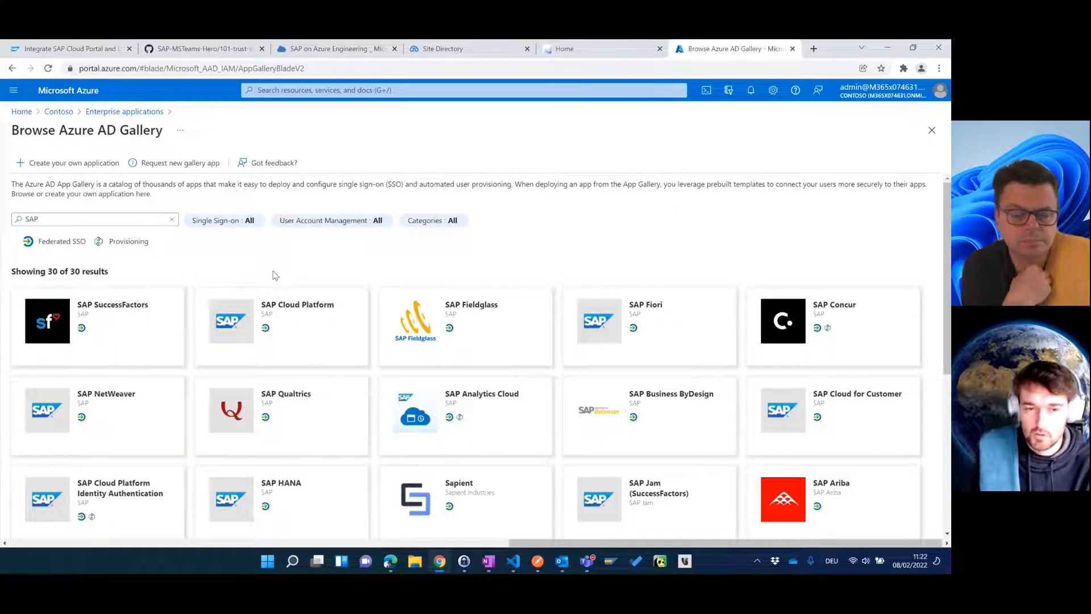
pyautogui.click(303, 331)
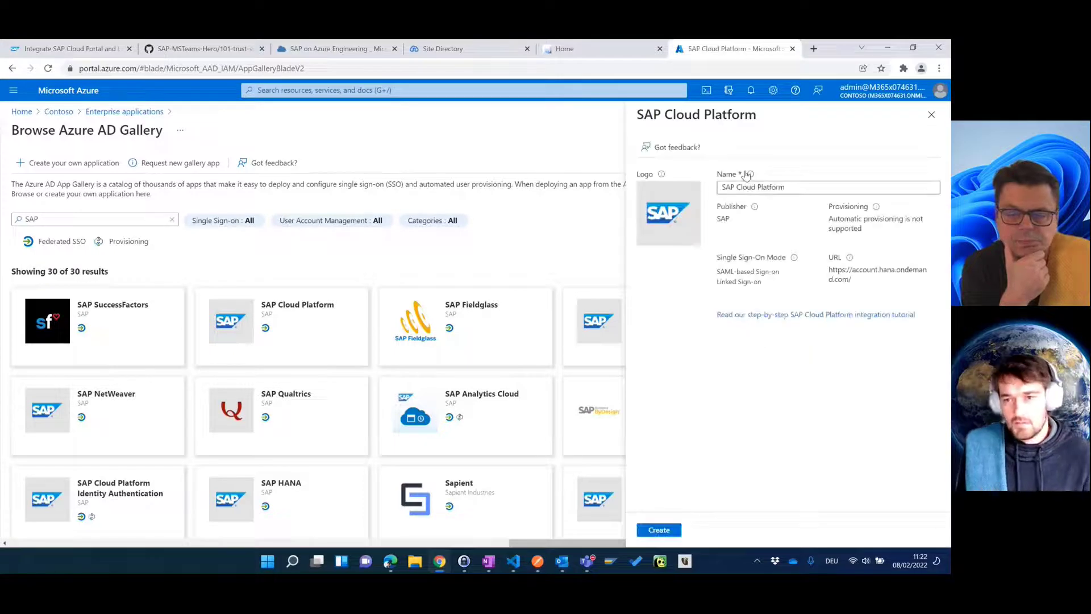
# Step: Name the application Towel-Env-SAPBTP and create it
pyautogui.moveTo(796, 185); pyautogui.dragTo(717, 188)
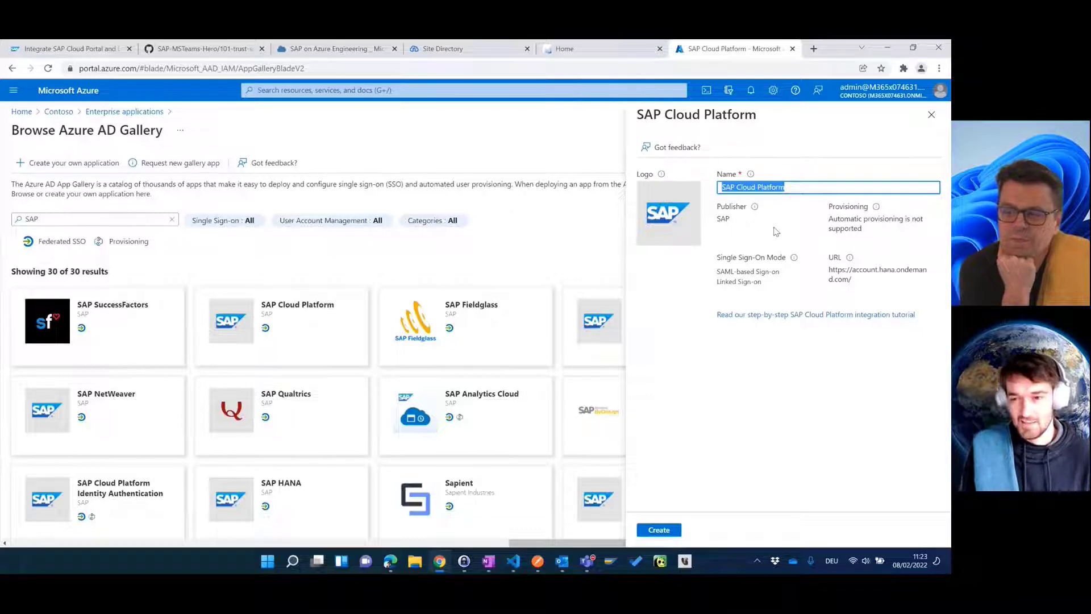
pyautogui.write('t')
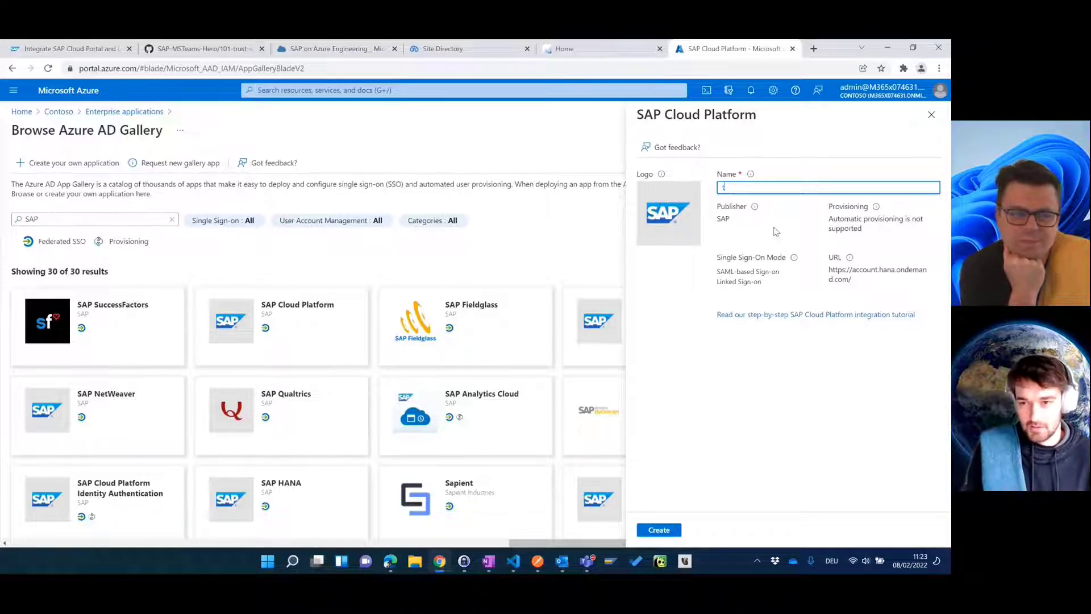
pyautogui.press('BackSpace')
pyautogui.write('Towel-Env')
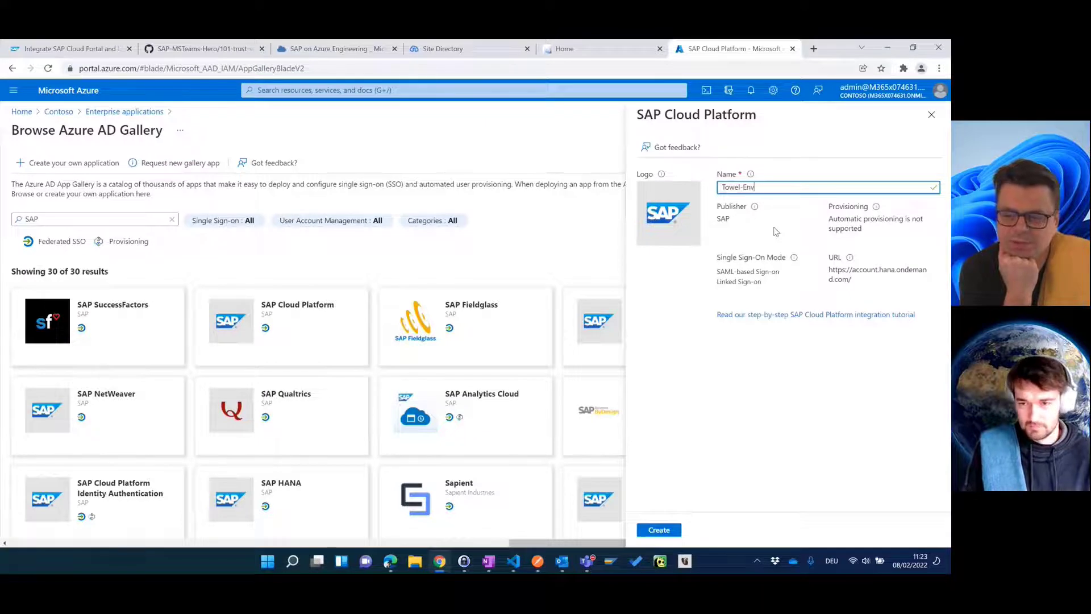
pyautogui.write('-SAP')
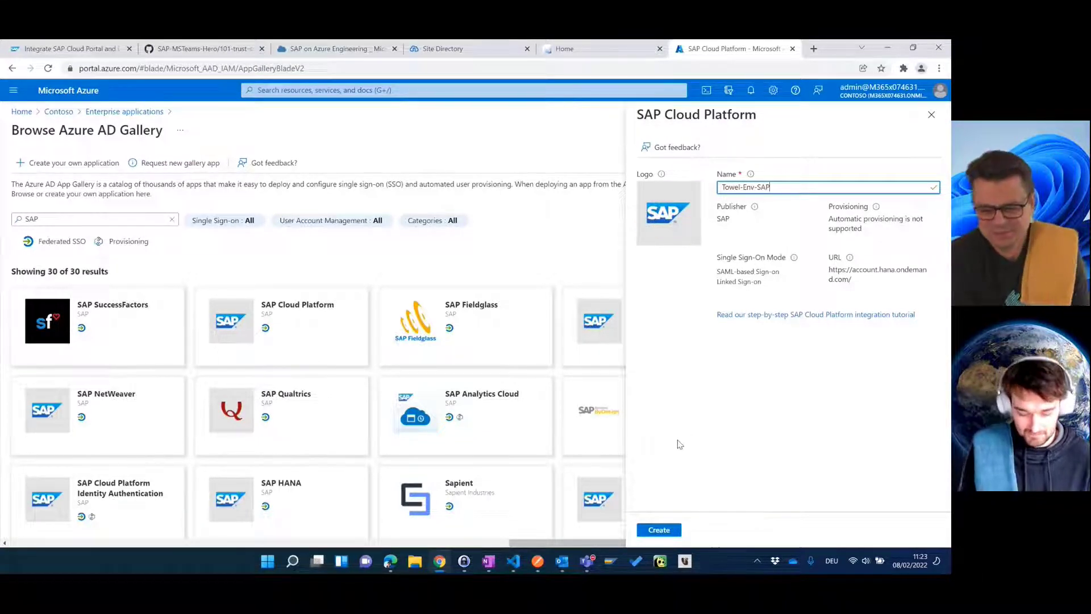
pyautogui.write('BTP')
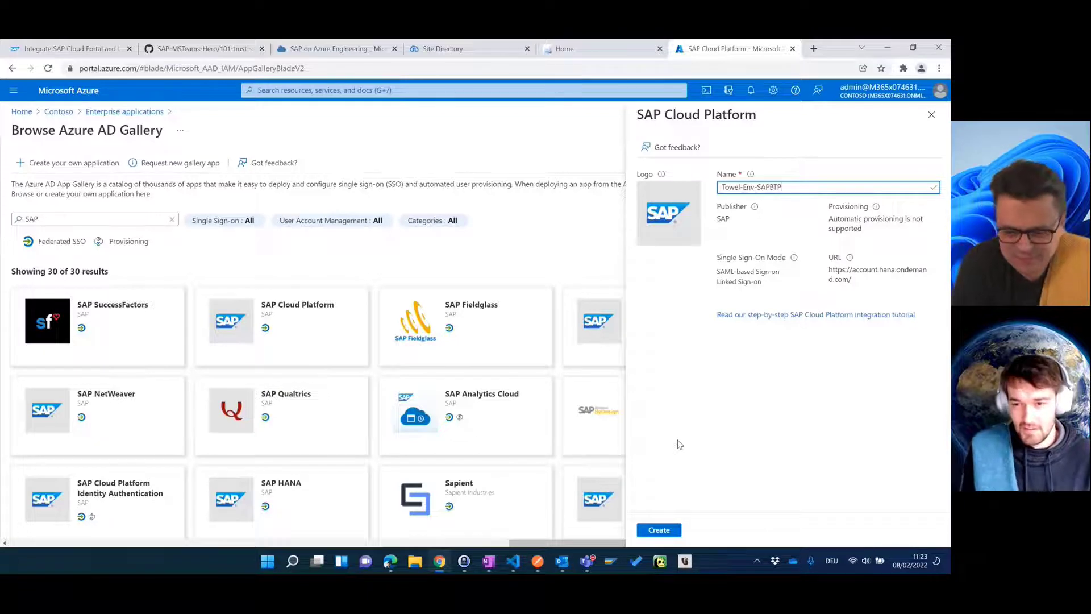
pyautogui.click(666, 530)
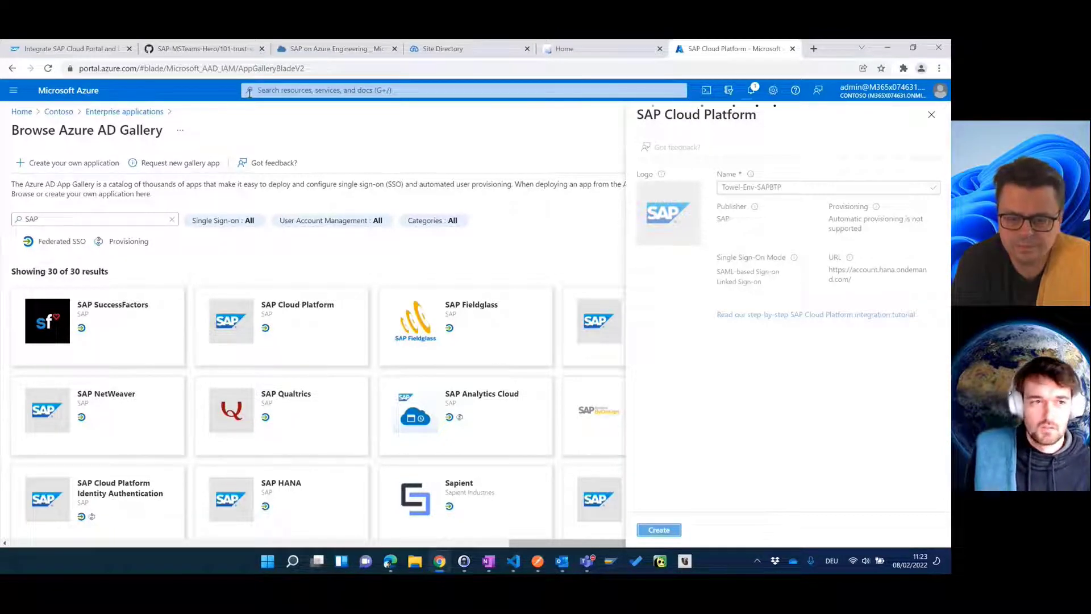
# Step: Scroll the SAP blog post to the Fig. 3 and Fig. 4 Azure SSO configuration examples
pyautogui.click(62, 53)
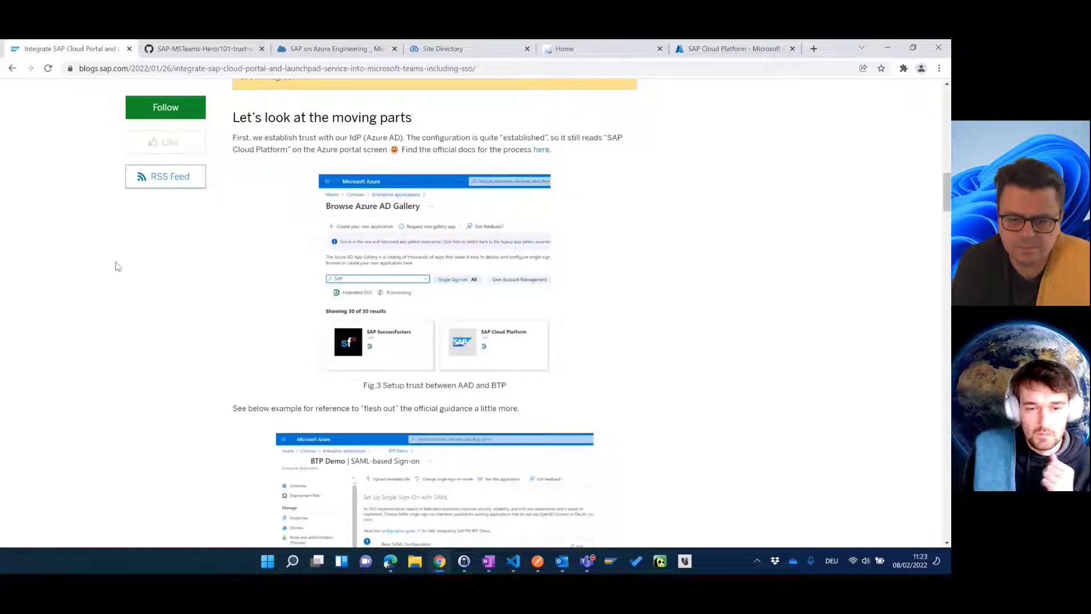
pyautogui.scroll(-3, 118, 279)
pyautogui.scroll(-2, 117, 279)
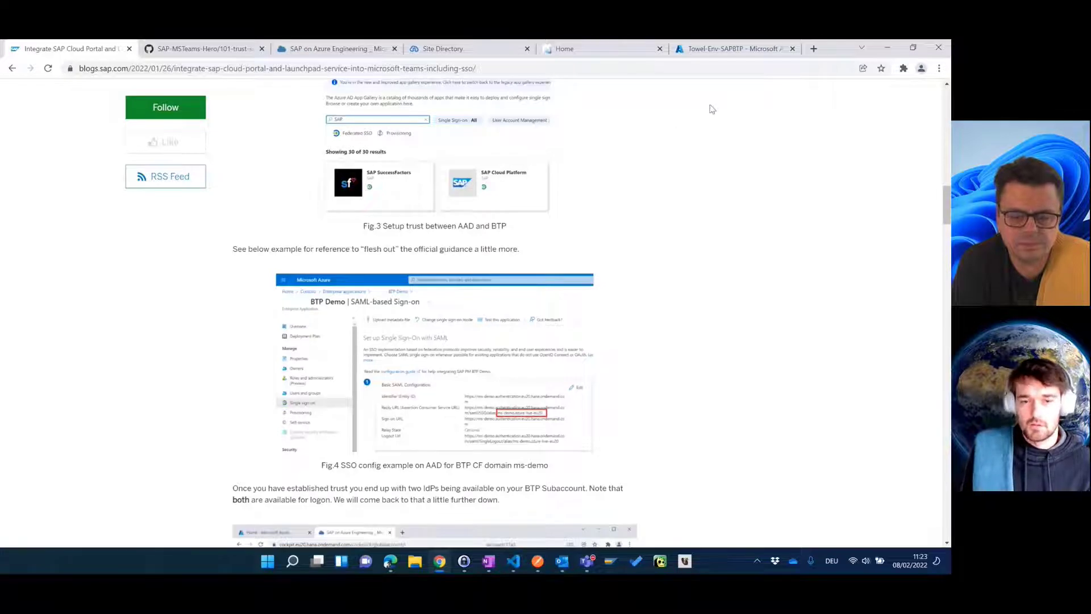
# Step: On Towel-Env-SAPBTP, start single sign-on setup, select SAML, and edit the Basic SAML Configuration
pyautogui.click(733, 48)
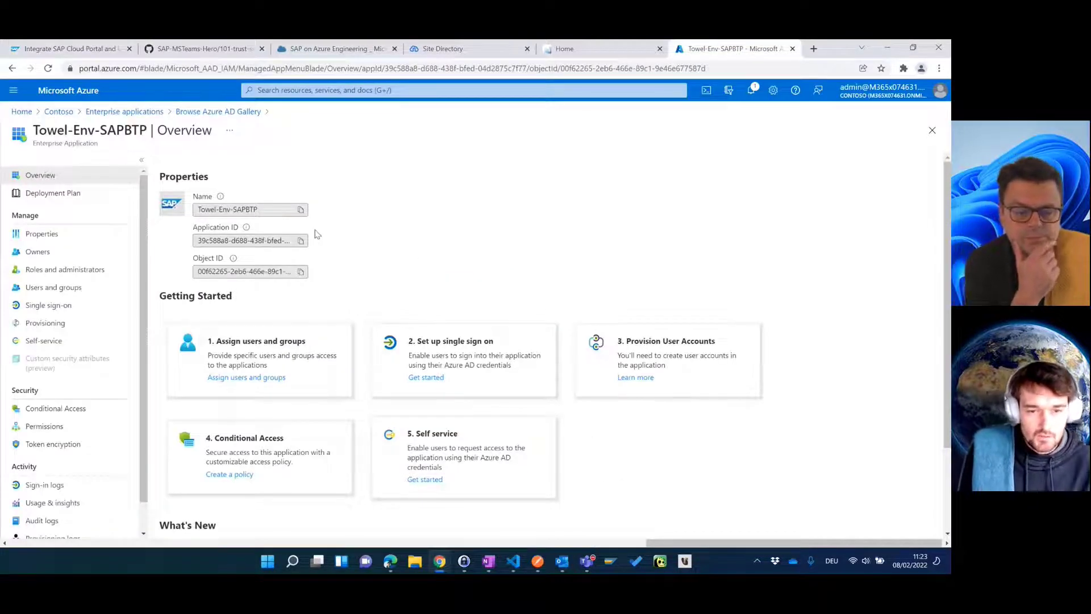
pyautogui.click(433, 378)
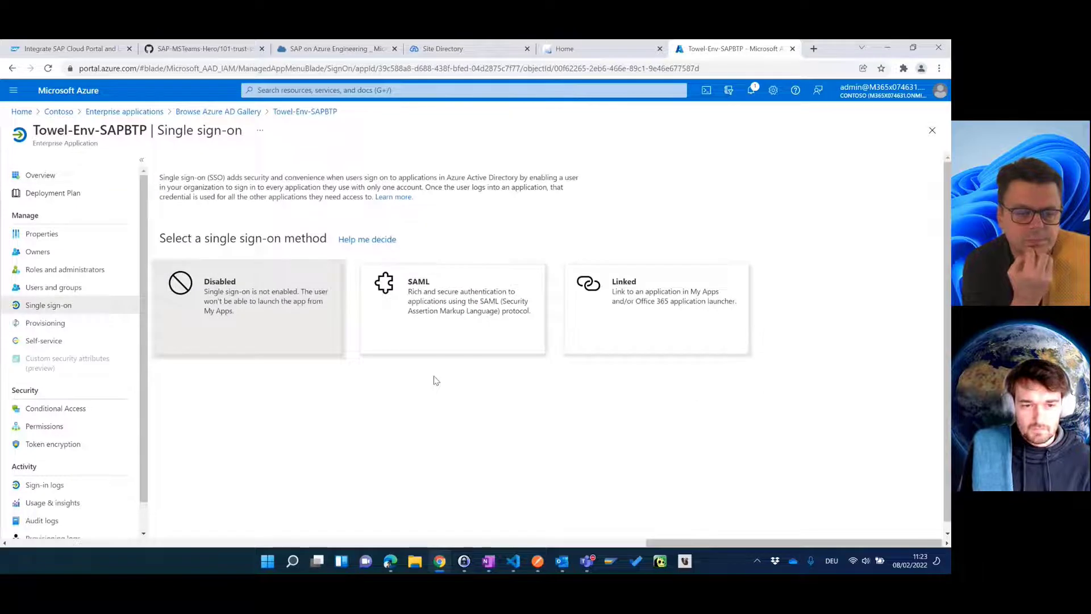
pyautogui.click(429, 300)
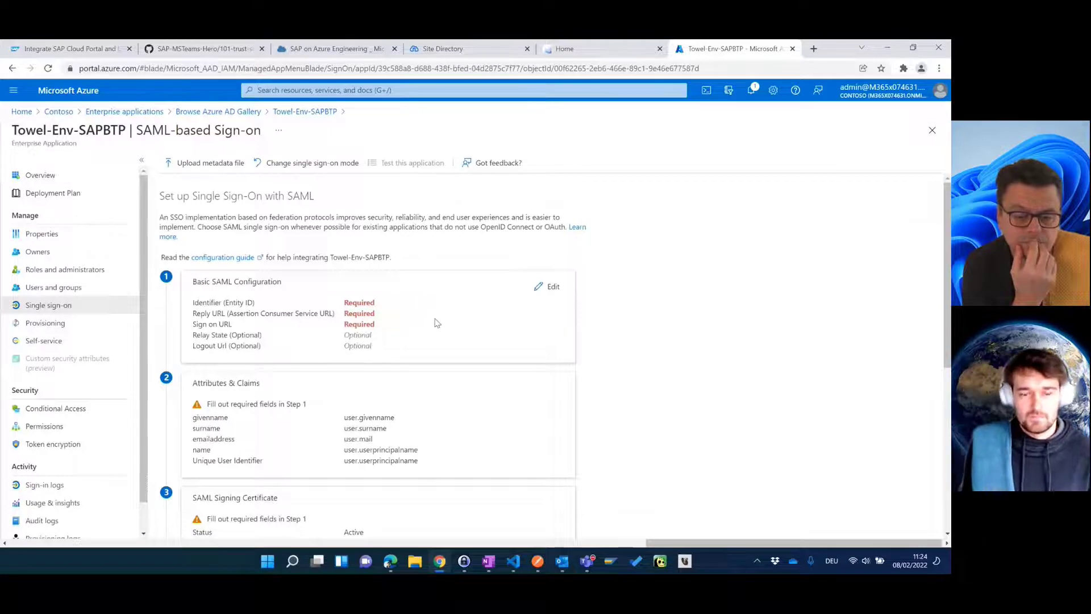
pyautogui.click(548, 287)
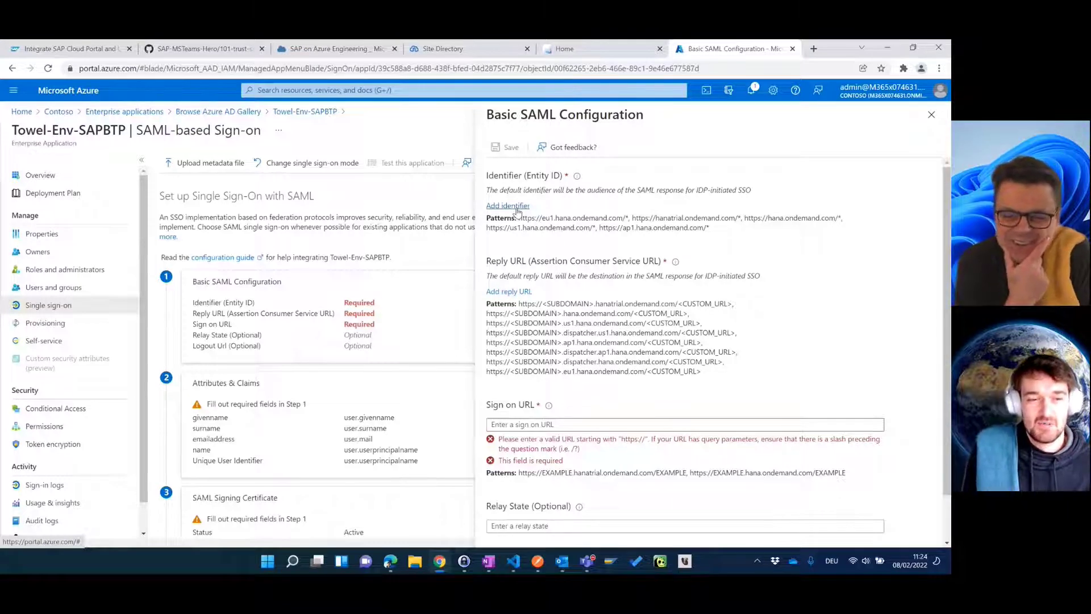
# Step: Compare the Basic SAML Configuration with the blog figure, then close it unsaved and review the SAML sign-on page
pyautogui.click(83, 50)
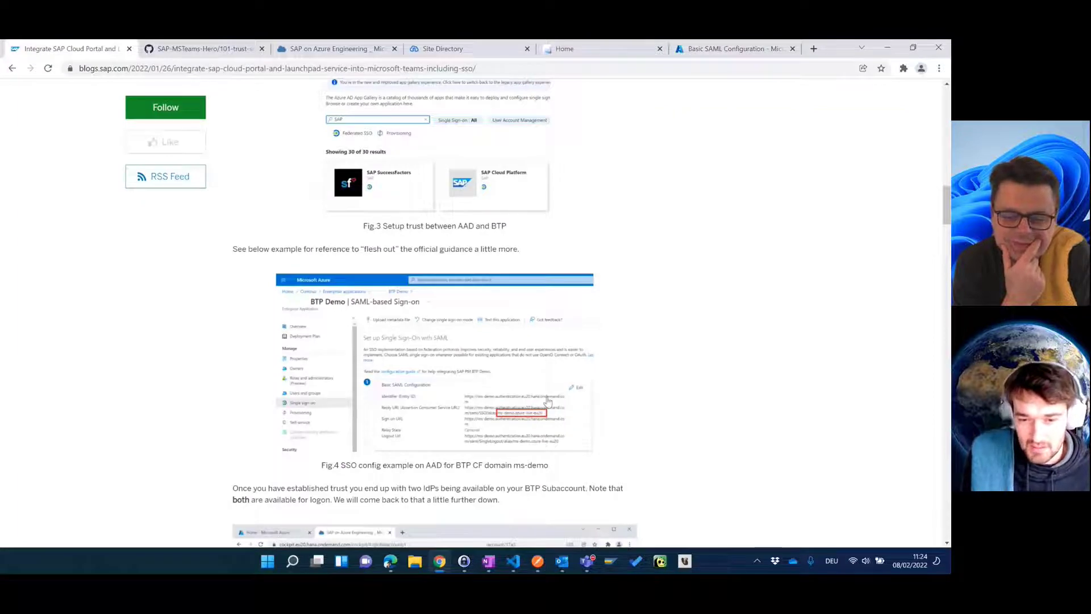
pyautogui.click(720, 54)
pyautogui.scroll(-3, 618, 291)
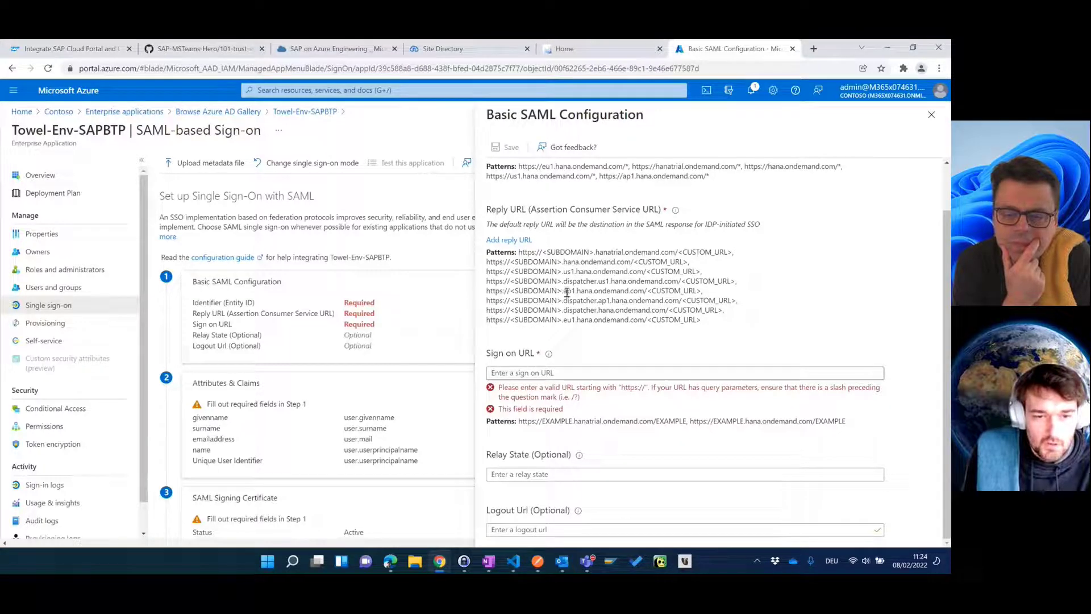
pyautogui.scroll(1, 600, 256)
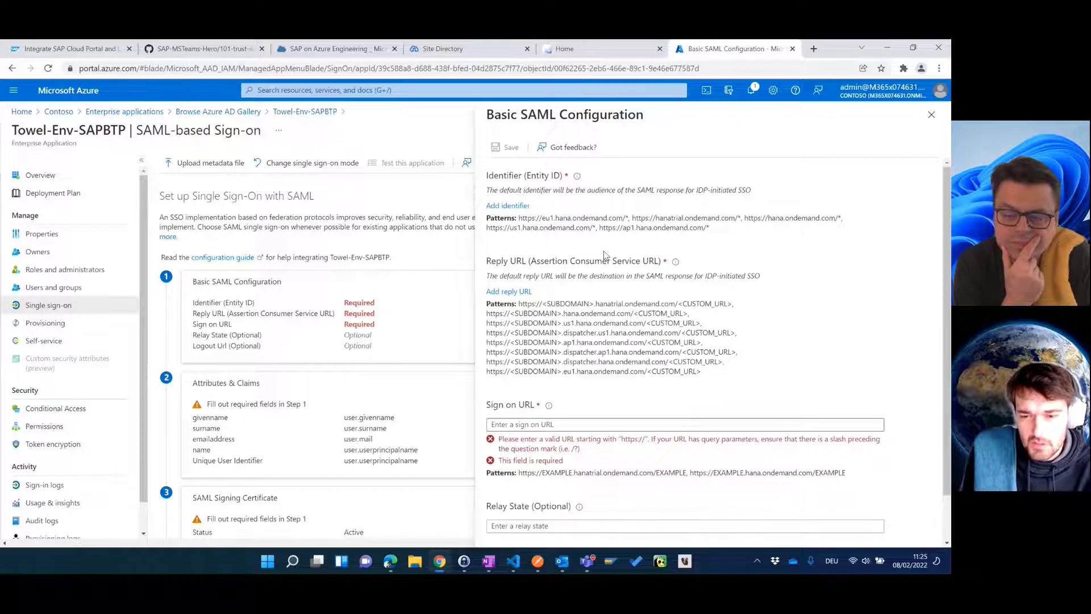
pyautogui.click(930, 116)
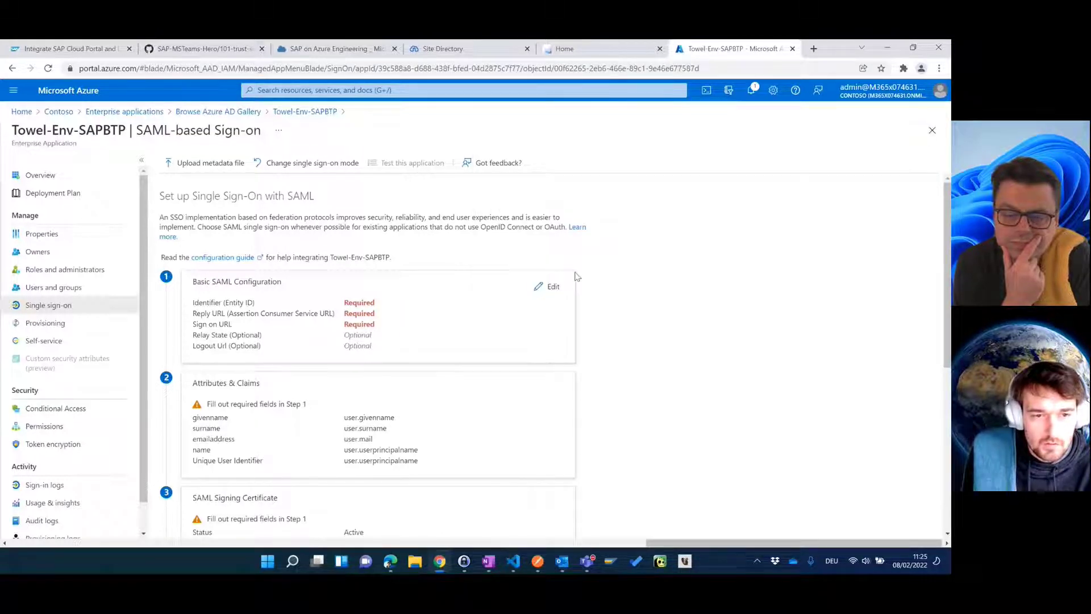
pyautogui.scroll(-5, 502, 304)
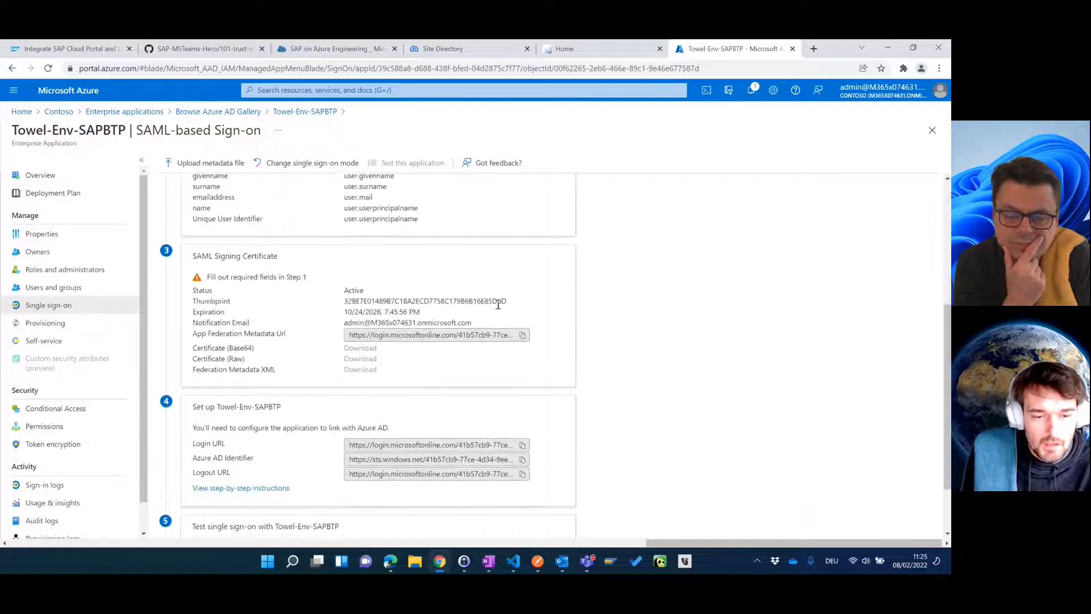
pyautogui.scroll(3, 499, 306)
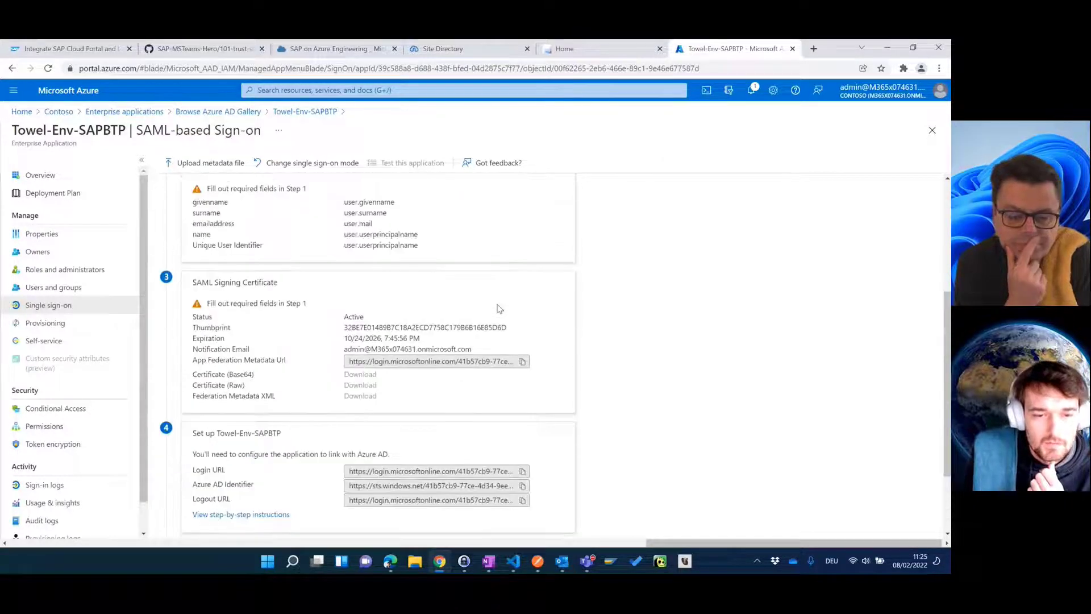
pyautogui.scroll(2, 494, 318)
pyautogui.scroll(-2, 444, 409)
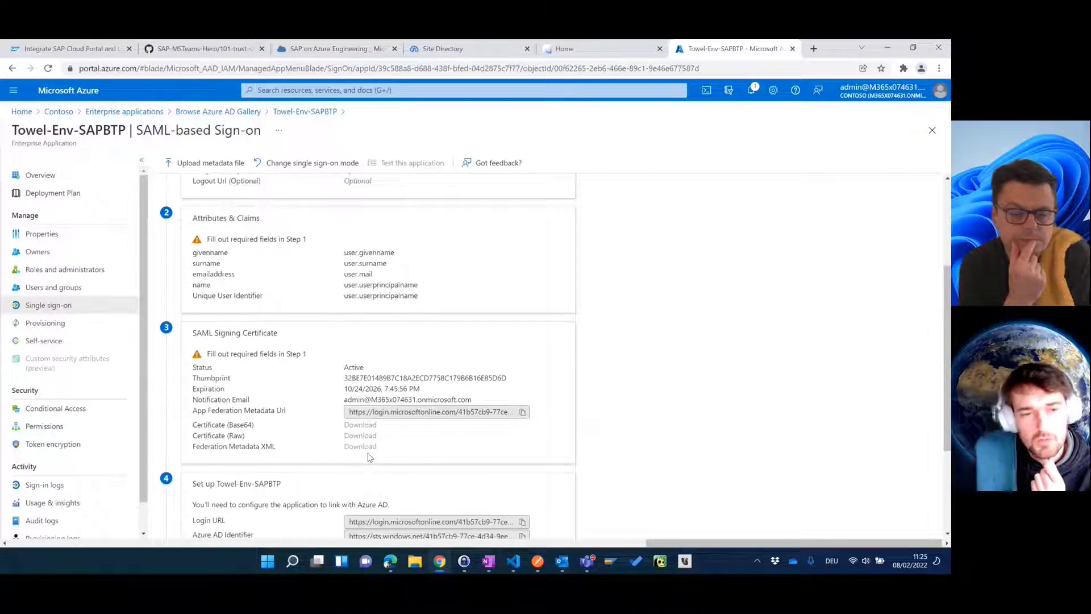
pyautogui.scroll(3, 383, 451)
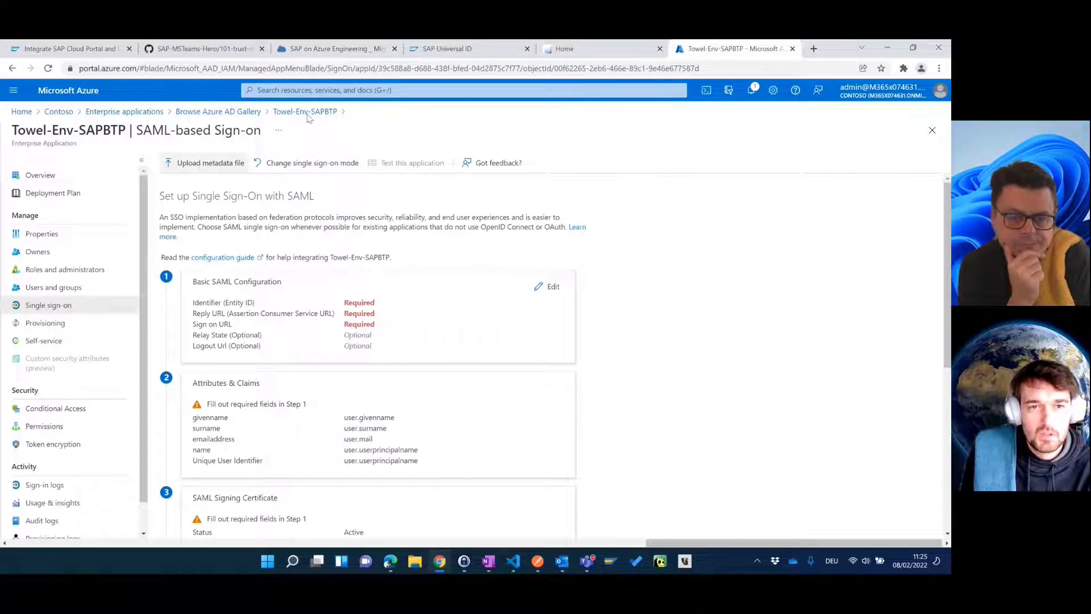
# Step: Download the Sandbox subaccount's SAML metadata from BTP Trust Configuration and begin Azure's metadata upload
pyautogui.click(330, 49)
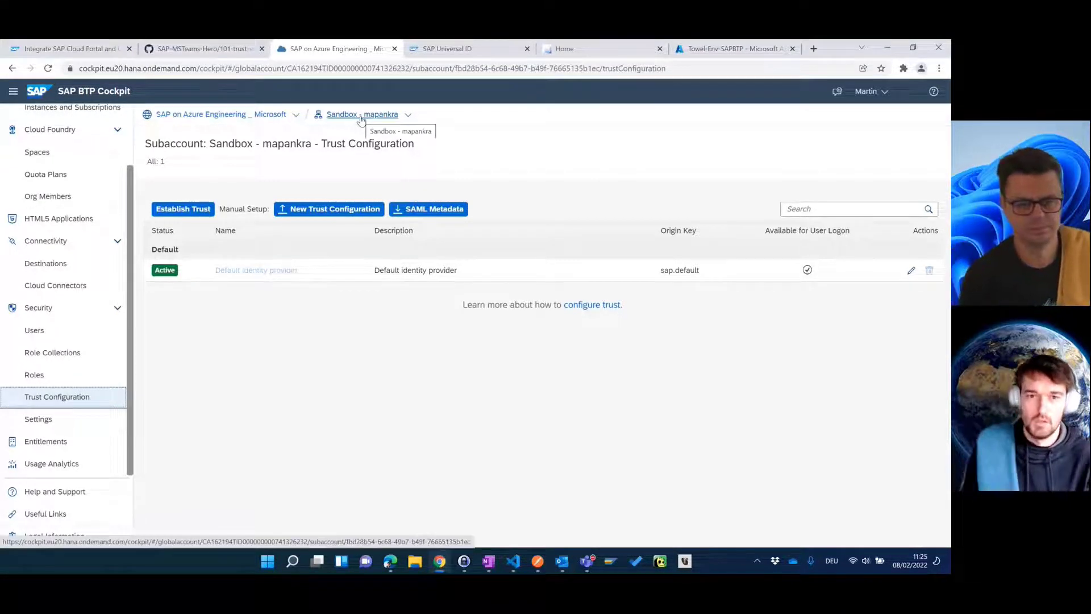
pyautogui.click(427, 208)
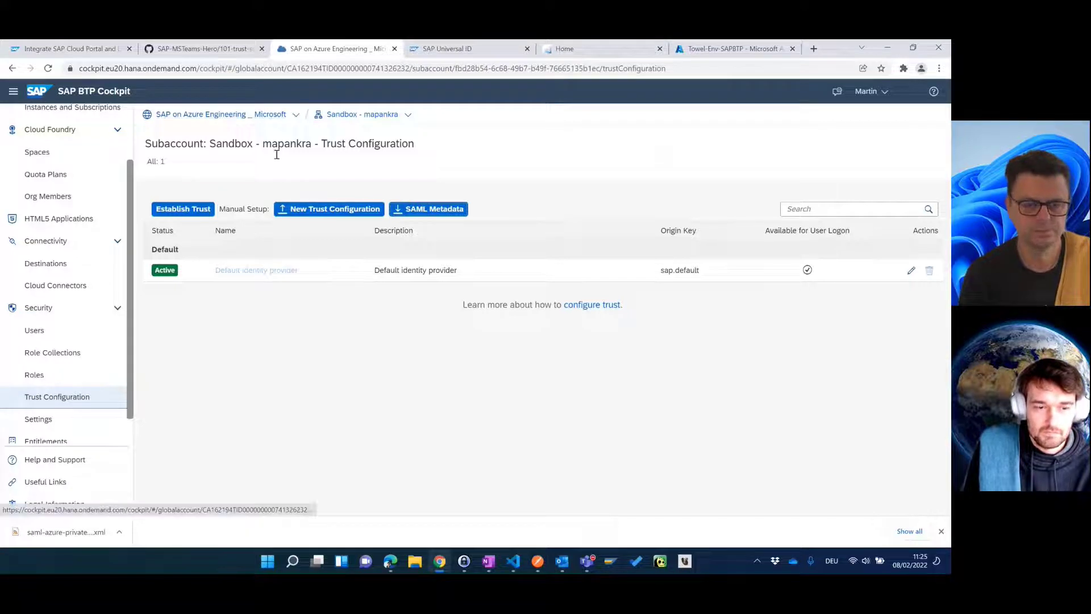
pyautogui.click(733, 49)
pyautogui.click(185, 163)
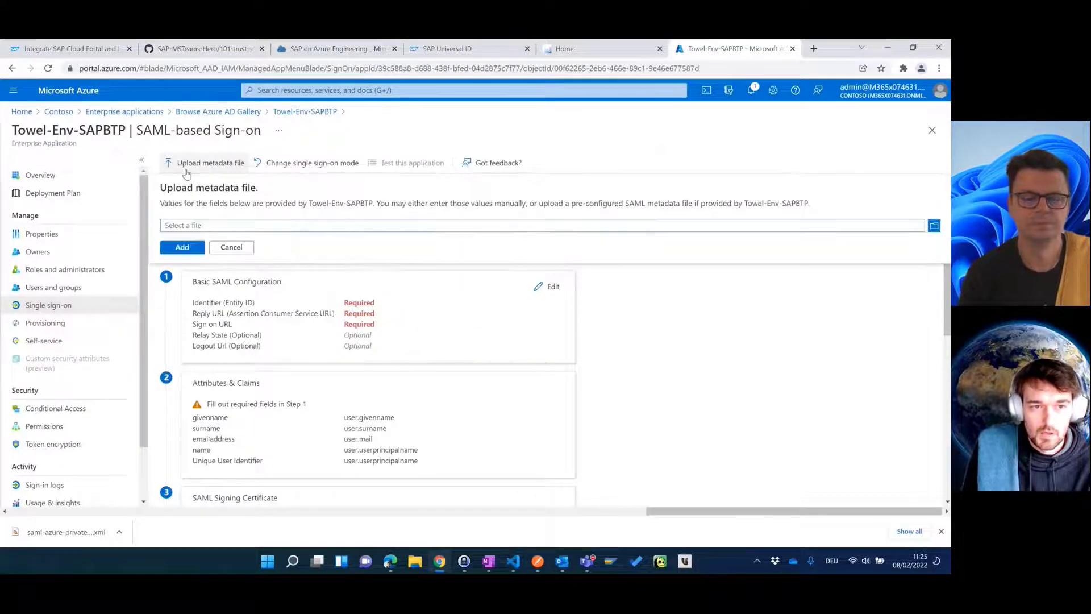
# Step: Upload saml-azure-private-sp.xml from Downloads and check the prefilled azure-private Identifier and Reply URL
pyautogui.click(935, 226)
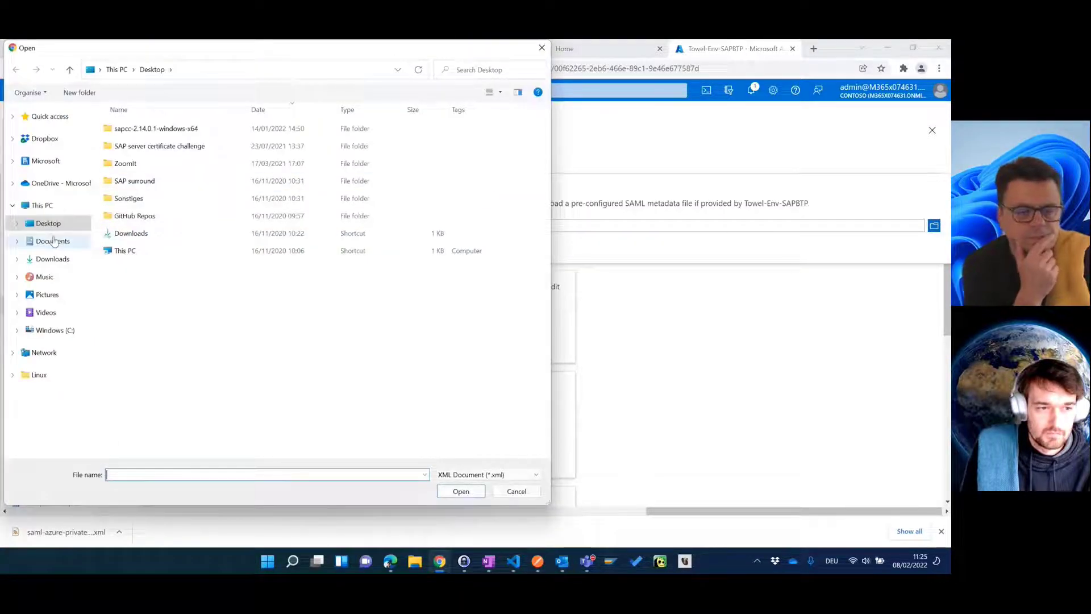
pyautogui.click(53, 259)
pyautogui.click(176, 146)
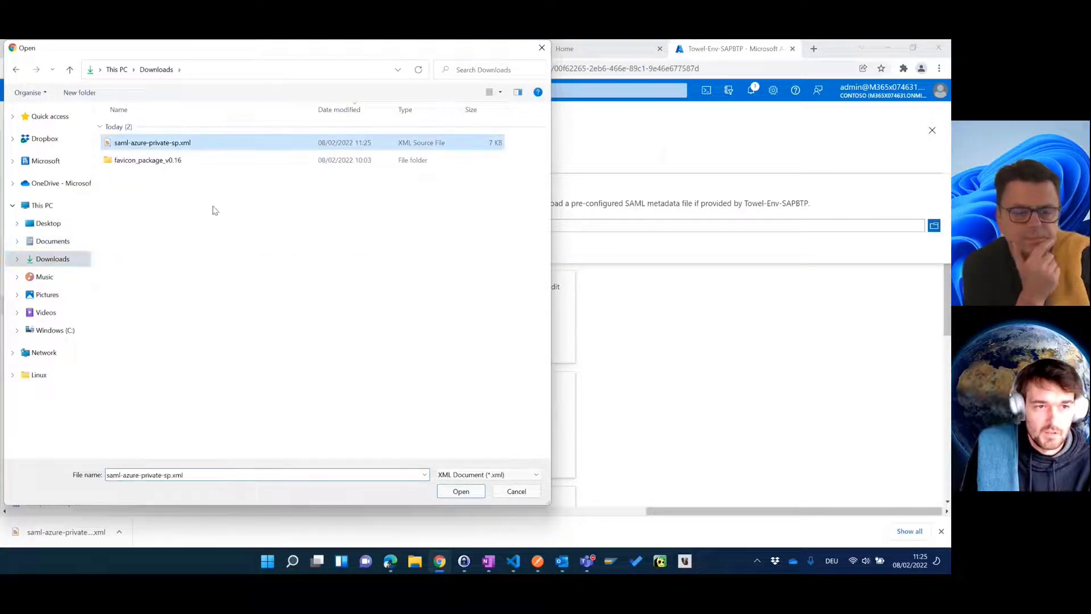
pyautogui.click(461, 491)
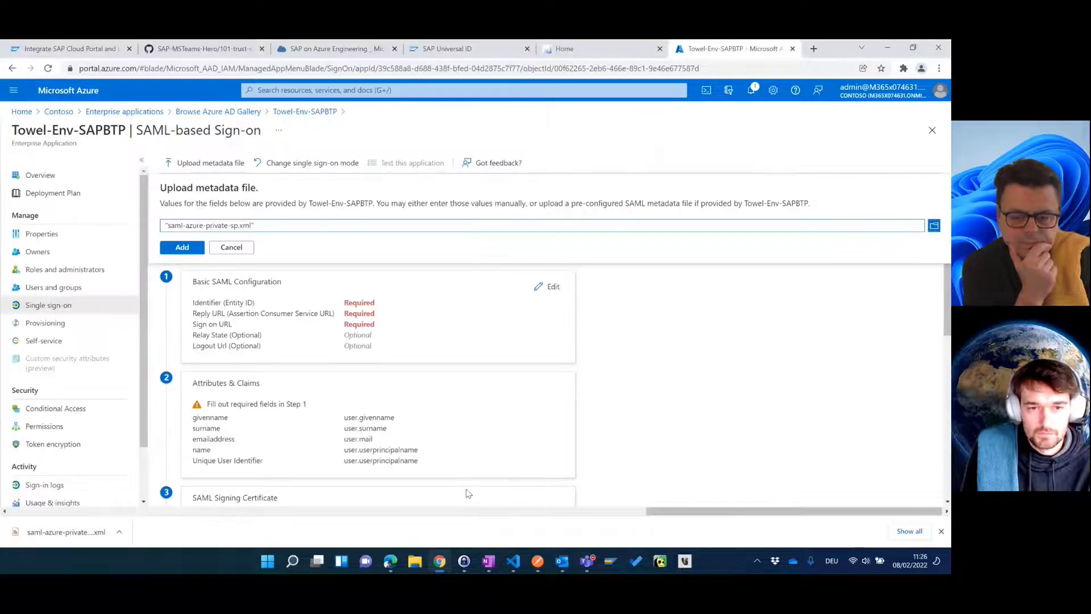
pyautogui.click(187, 249)
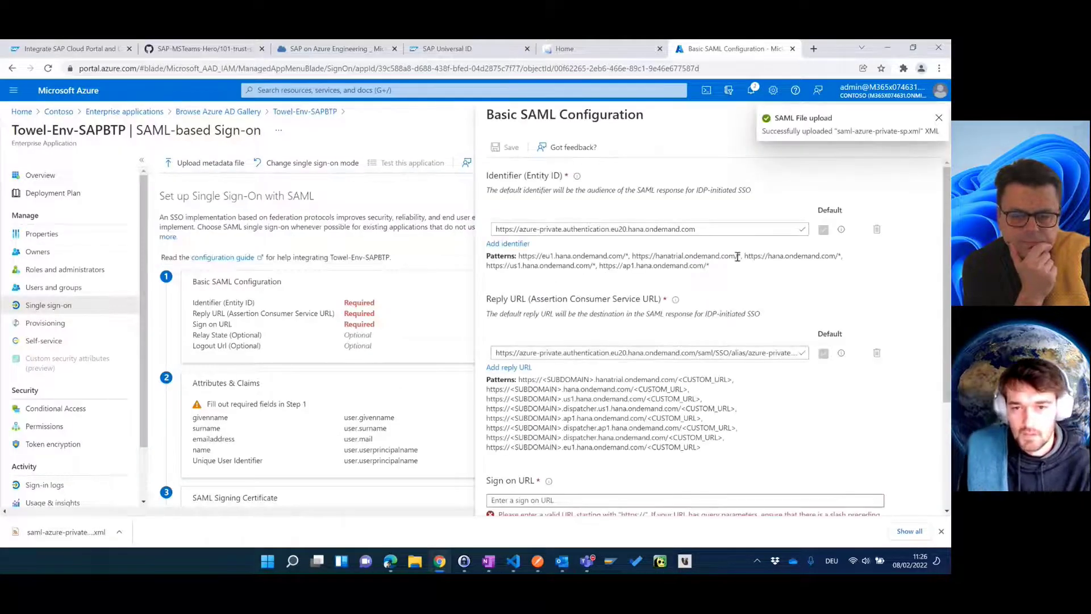
pyautogui.click(705, 229)
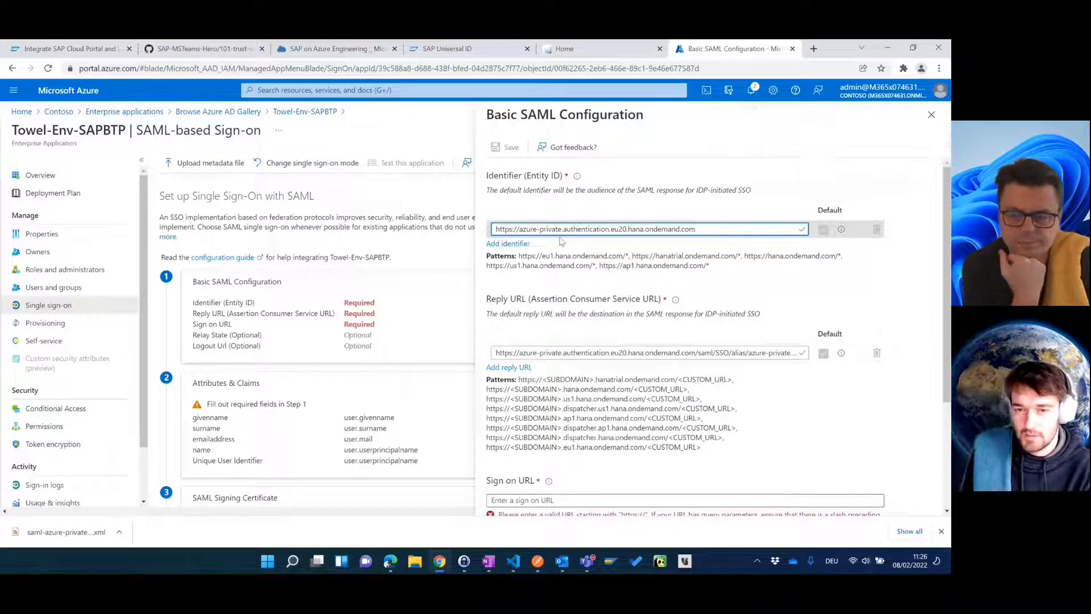
pyautogui.scroll(-1, 634, 339)
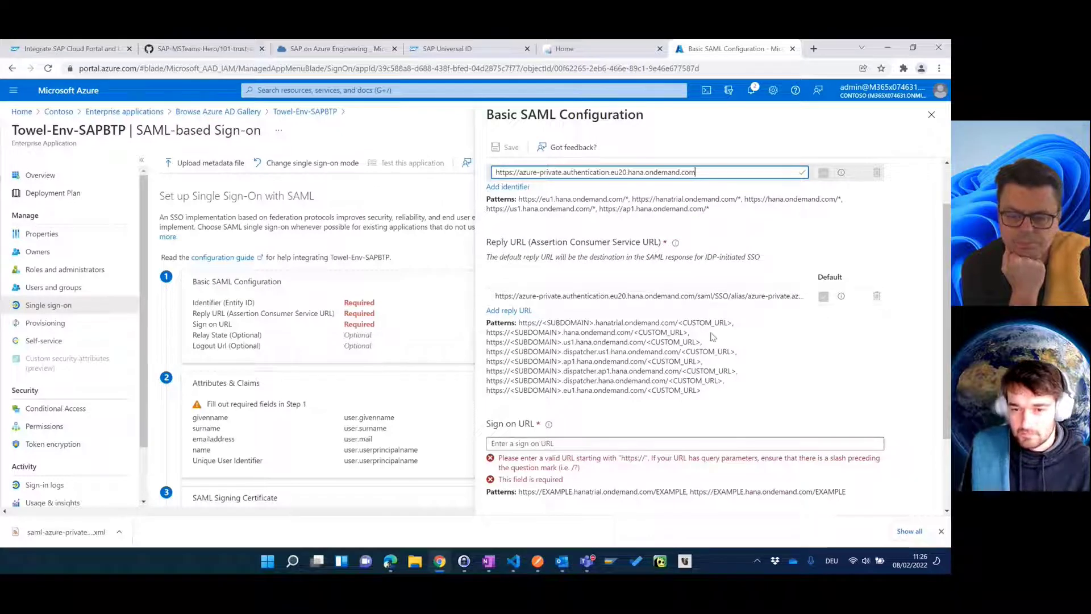
pyautogui.scroll(-1, 713, 335)
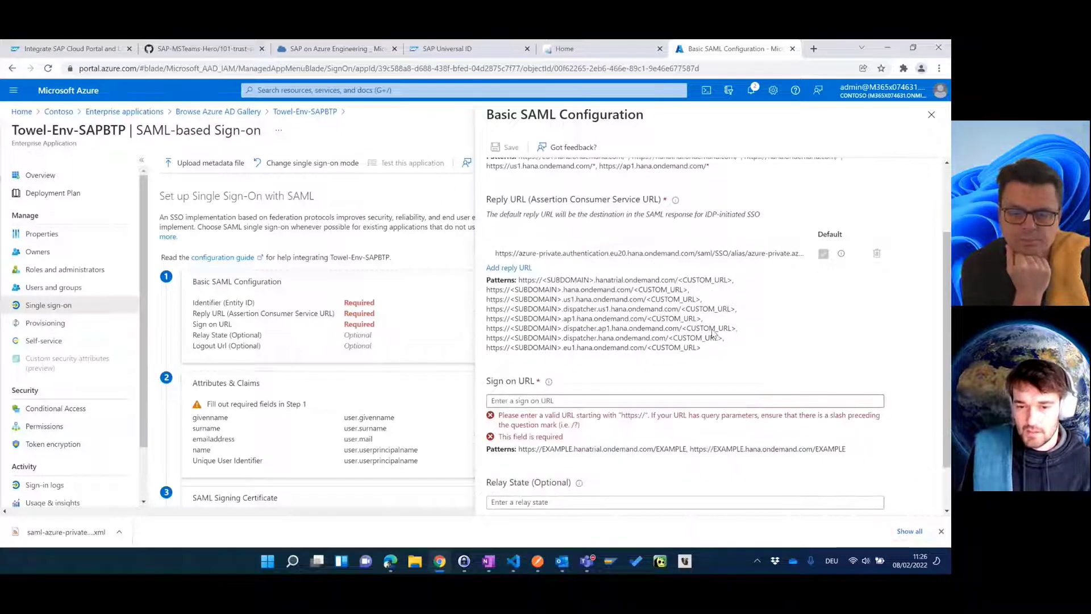
pyautogui.click(612, 357)
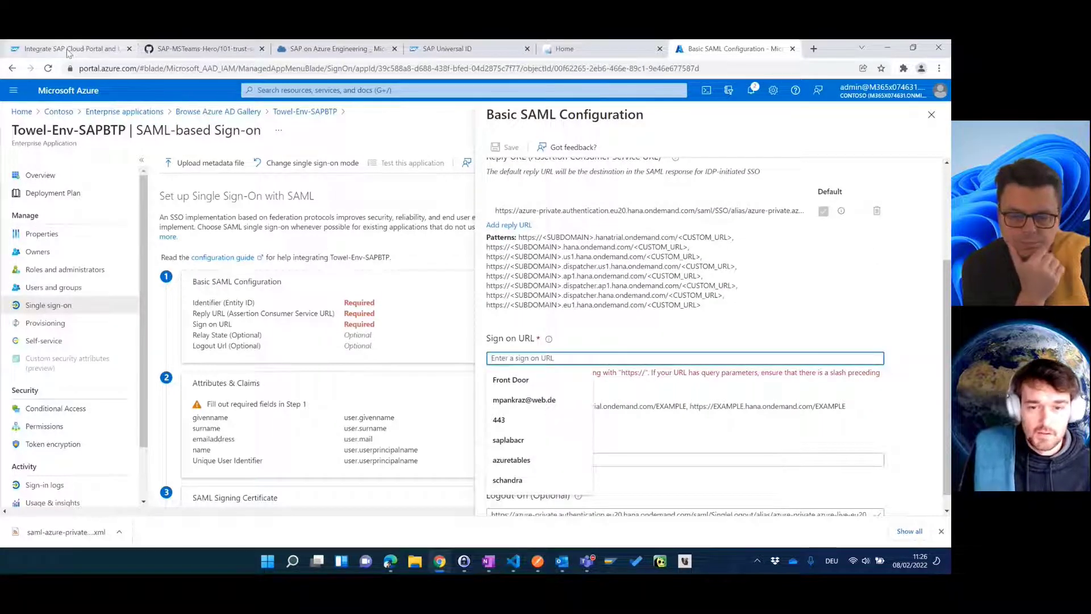
pyautogui.click(114, 50)
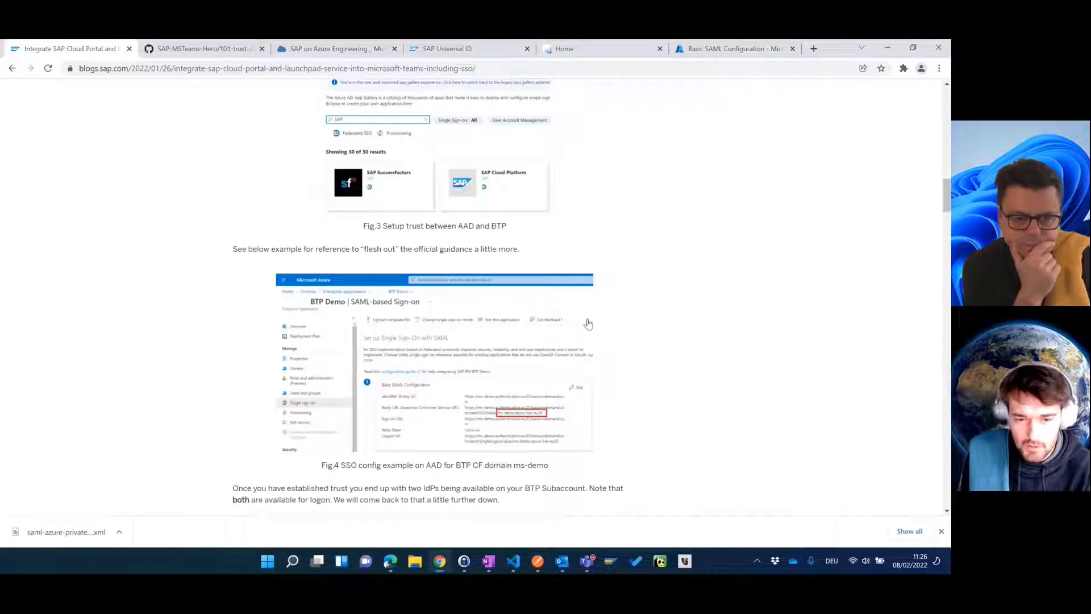
pyautogui.scroll(-1, 587, 318)
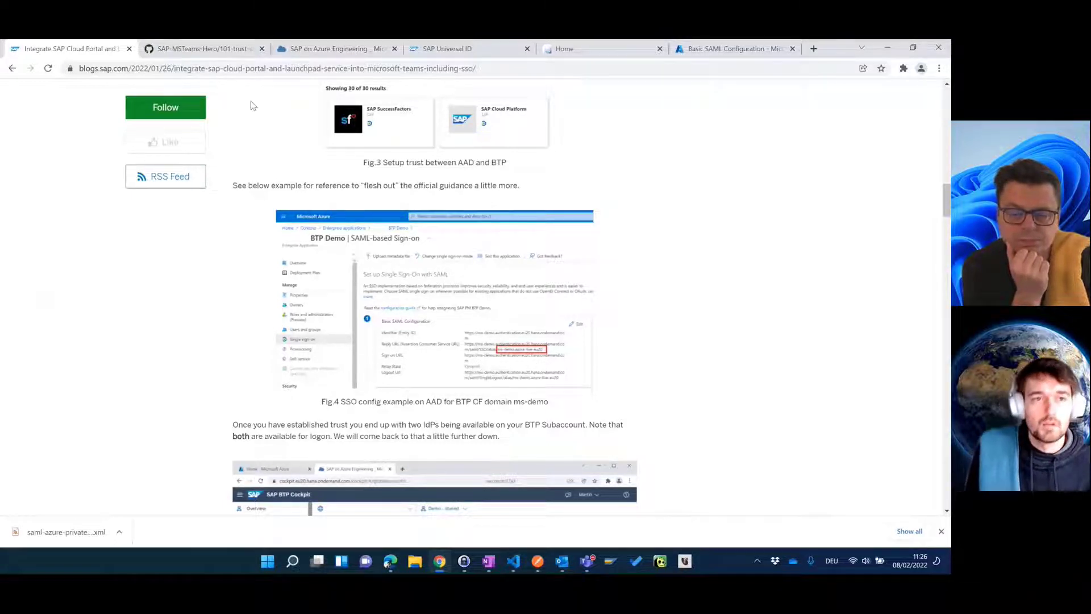
pyautogui.click(724, 51)
pyautogui.scroll(1, 643, 286)
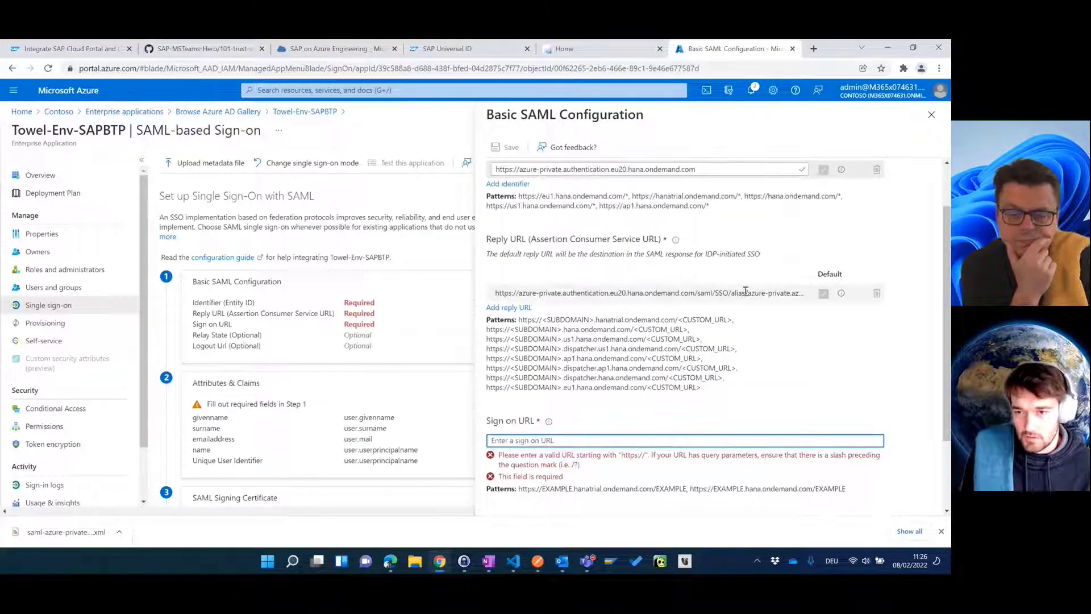
pyautogui.click(746, 292)
pyautogui.press('End')
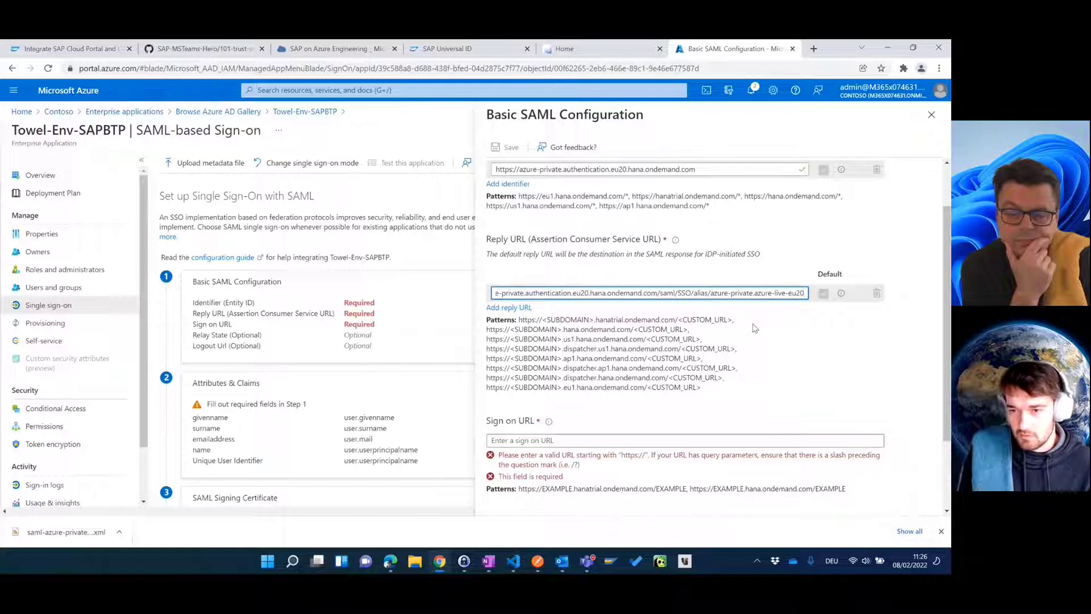
pyautogui.click(655, 292)
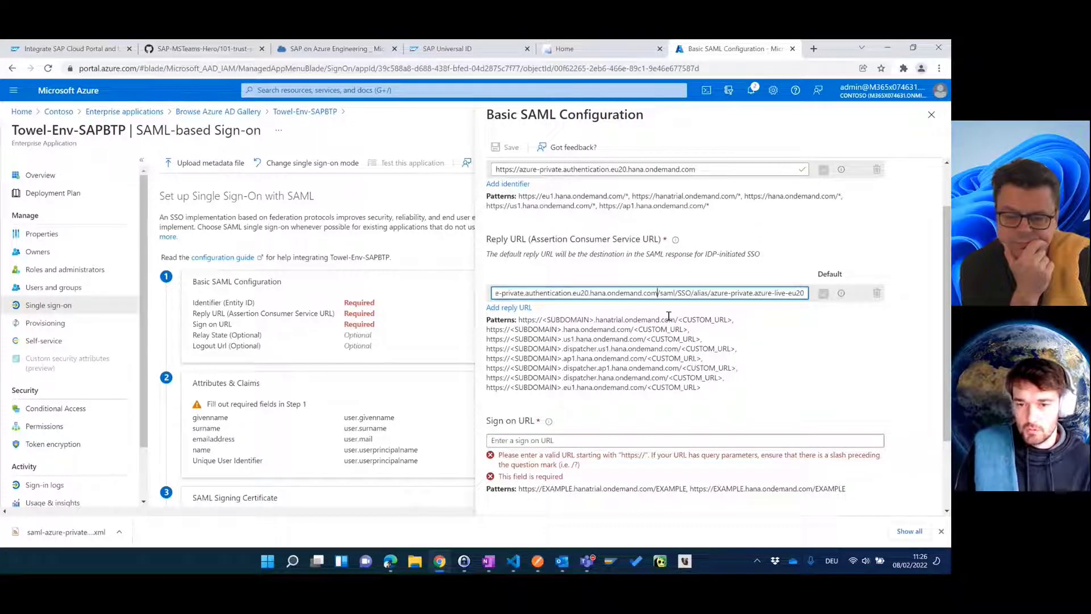
pyautogui.hotkey('shift', 'Home')
pyautogui.hotkey('ctrl', 'c')
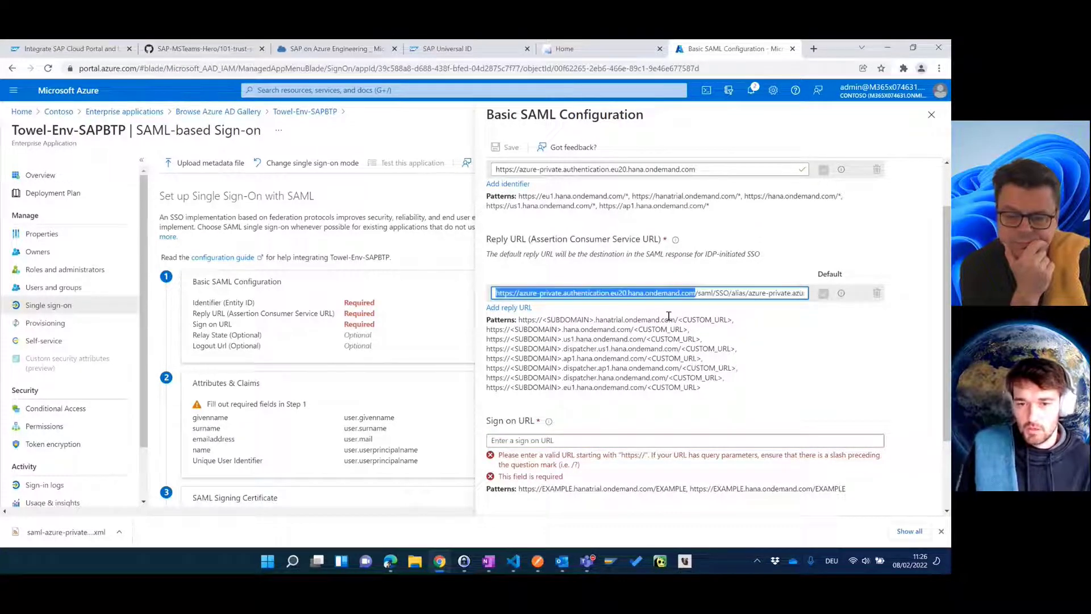
pyautogui.click(603, 438)
pyautogui.hotkey('ctrl', 'v')
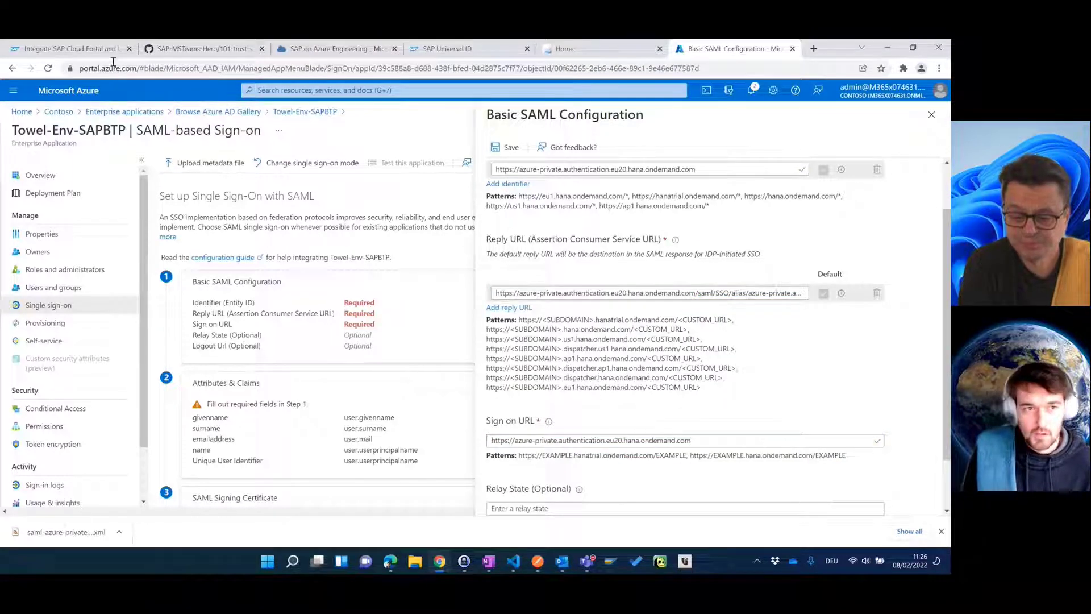
# Step: Compare against the blog's example configuration, then save the basic SAML settings
pyautogui.click(41, 51)
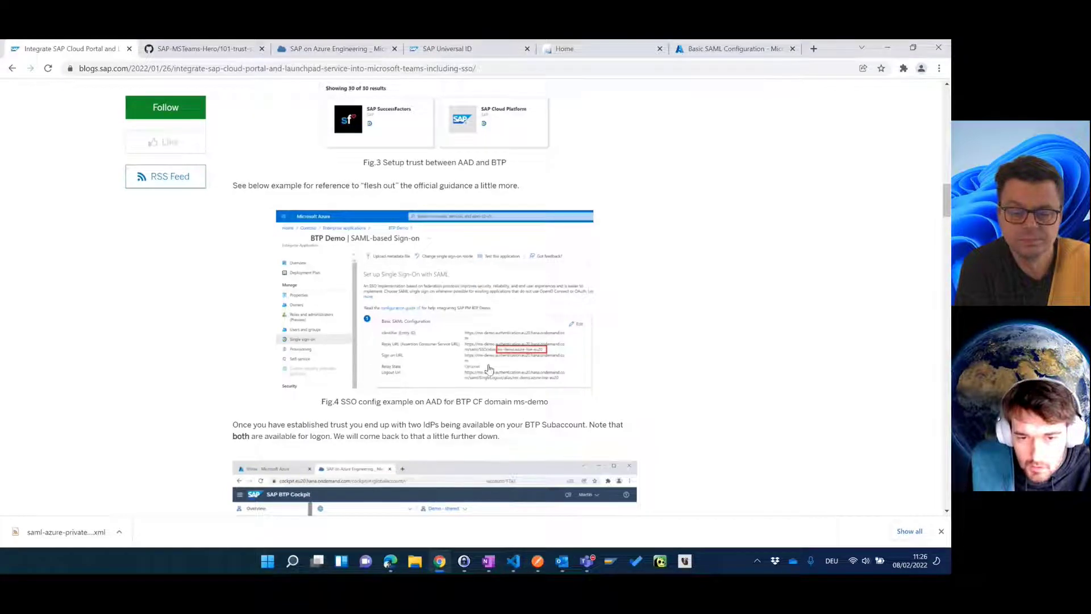
pyautogui.click(762, 56)
pyautogui.scroll(-3, 677, 350)
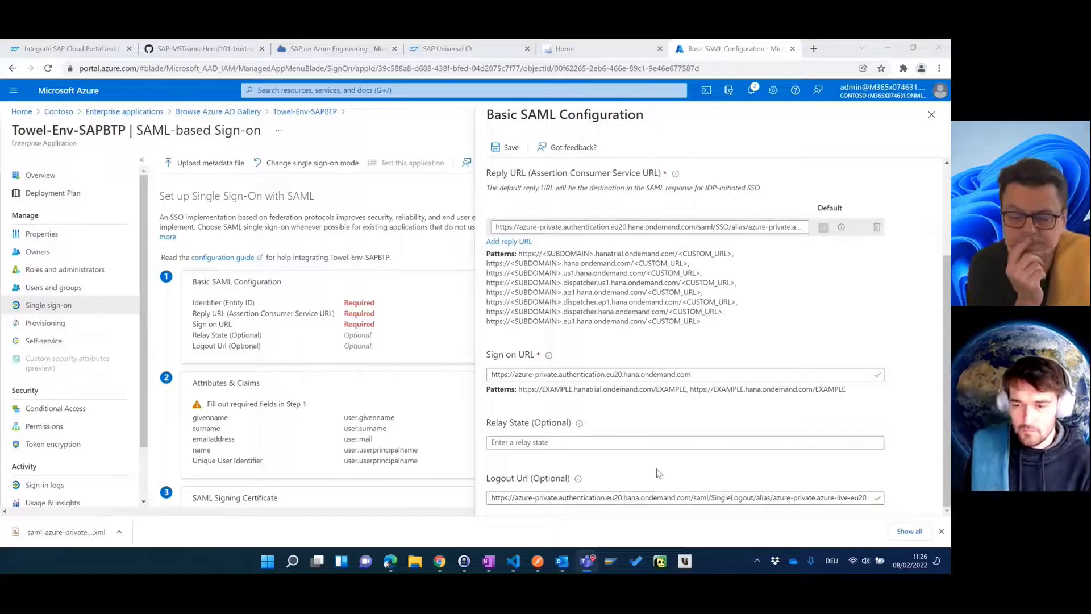
pyautogui.click(941, 531)
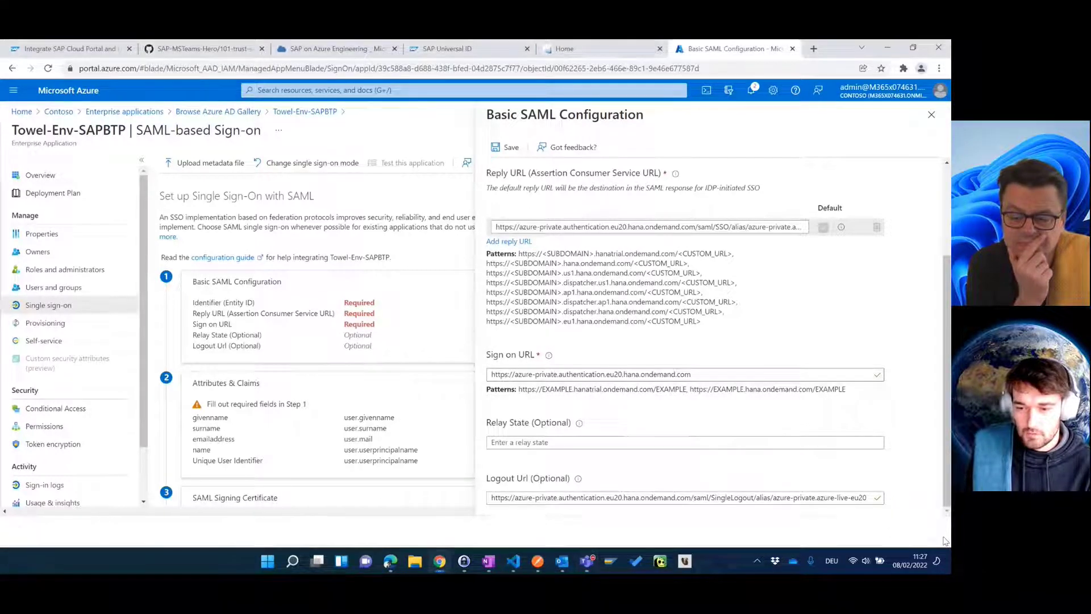
pyautogui.click(500, 149)
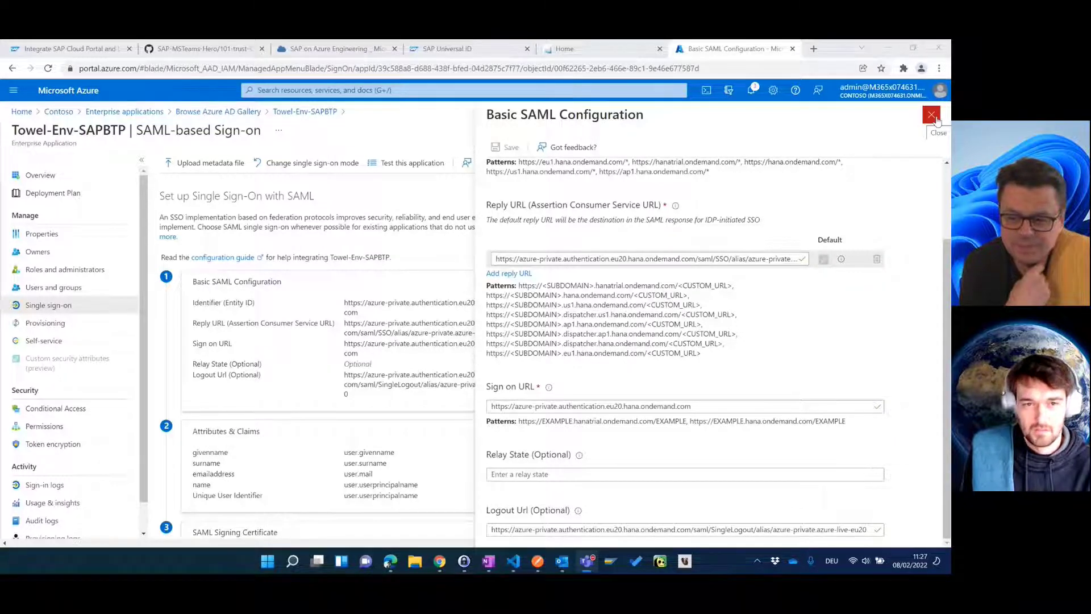
# Step: Close the basic SAML settings without testing, check the blog guide, and return to Azure
pyautogui.click(932, 115)
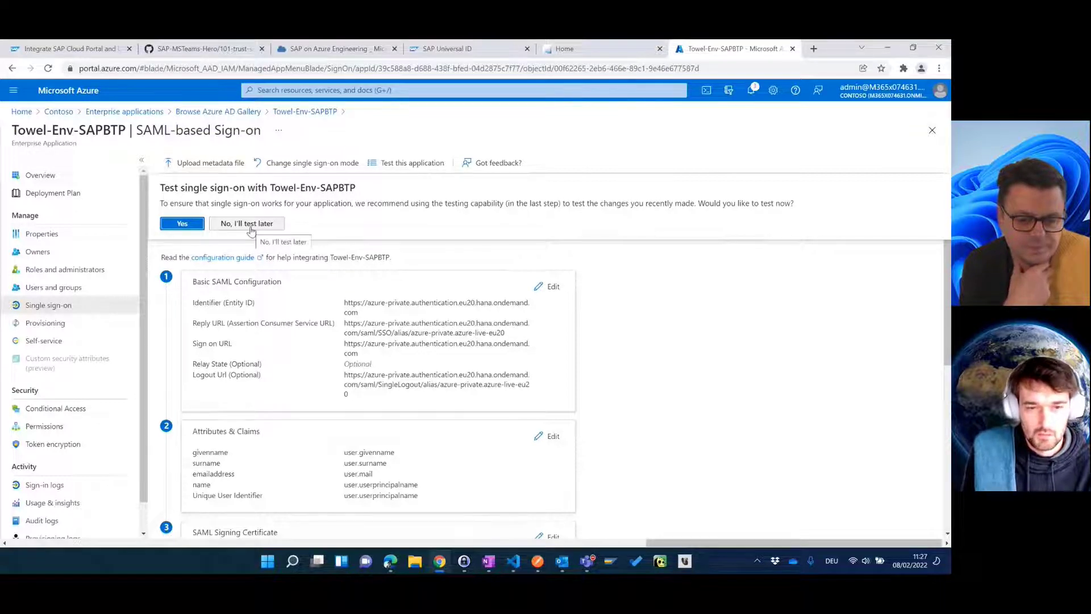
pyautogui.click(251, 225)
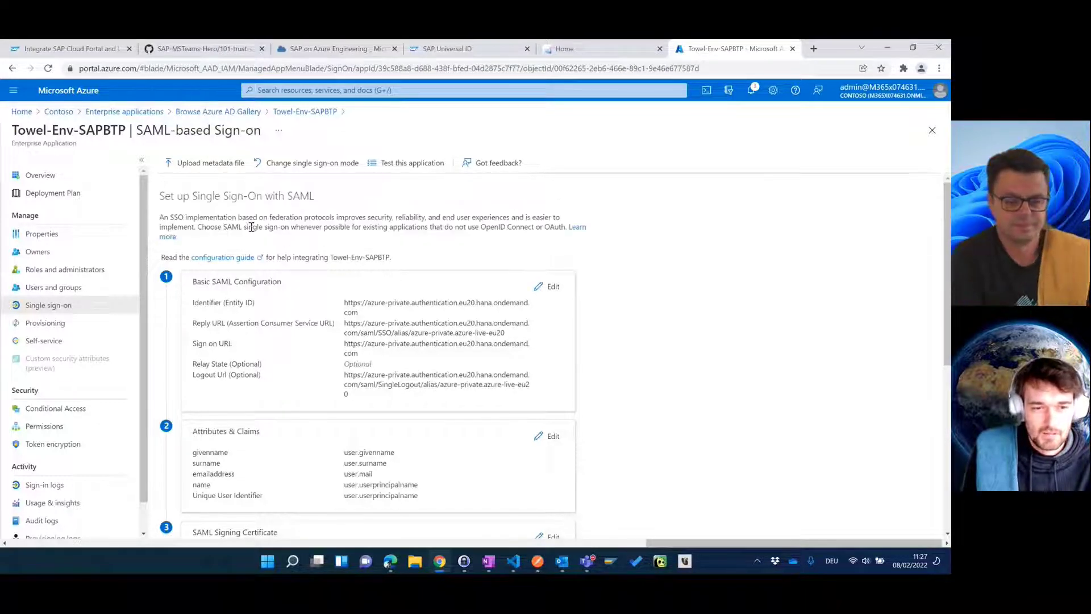
pyautogui.scroll(-3, 325, 232)
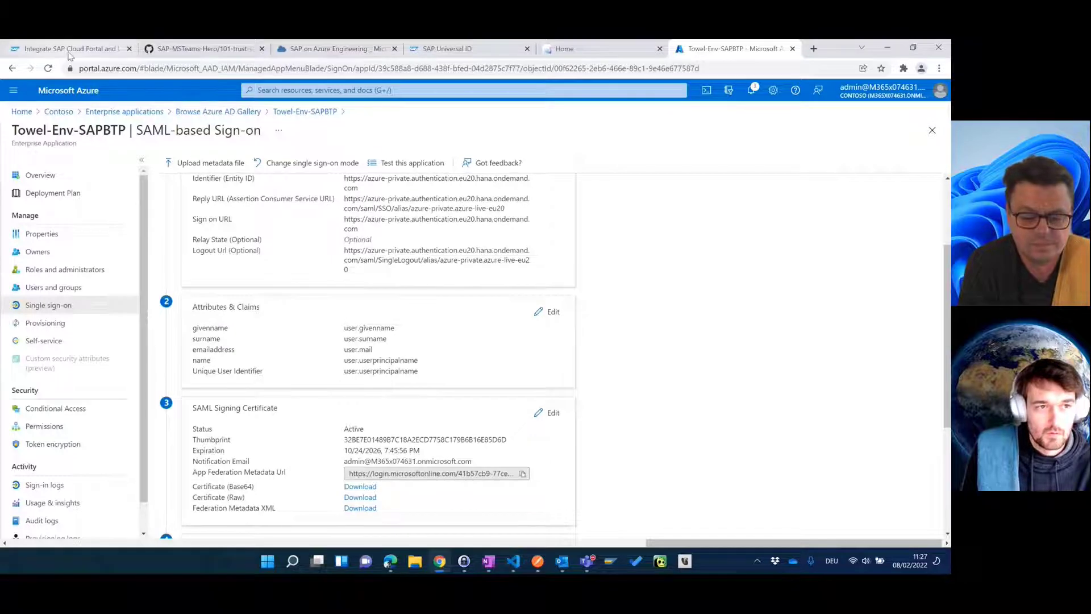
pyautogui.click(69, 52)
pyautogui.scroll(-3, 211, 270)
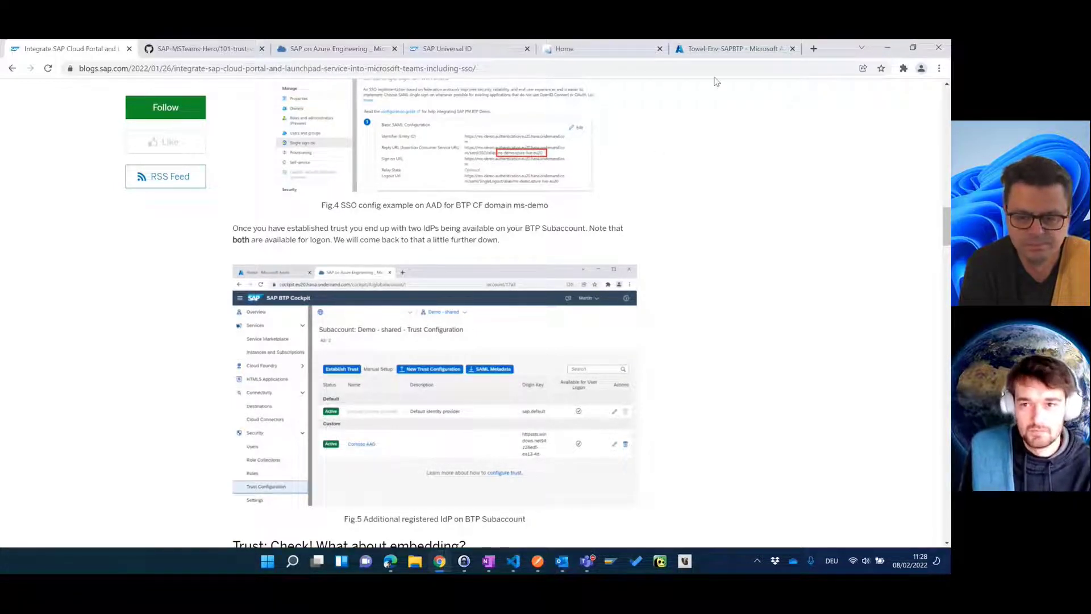
pyautogui.click(720, 57)
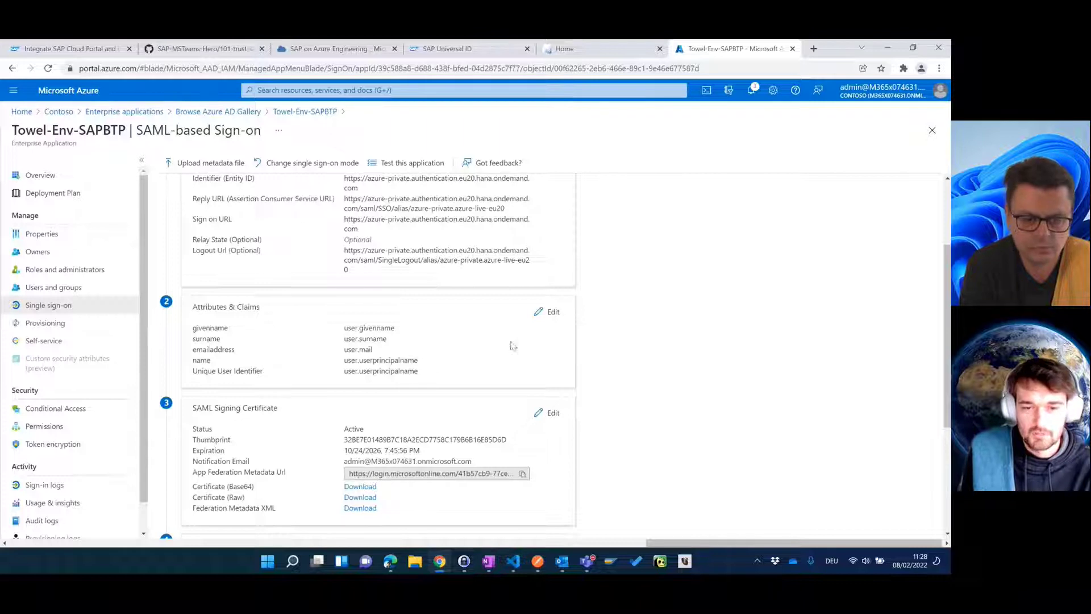
# Step: Review the claims (Name ID user.userprincipalname plus four others), then return to Towel-Env-SAPBTP's single sign-on
pyautogui.click(550, 313)
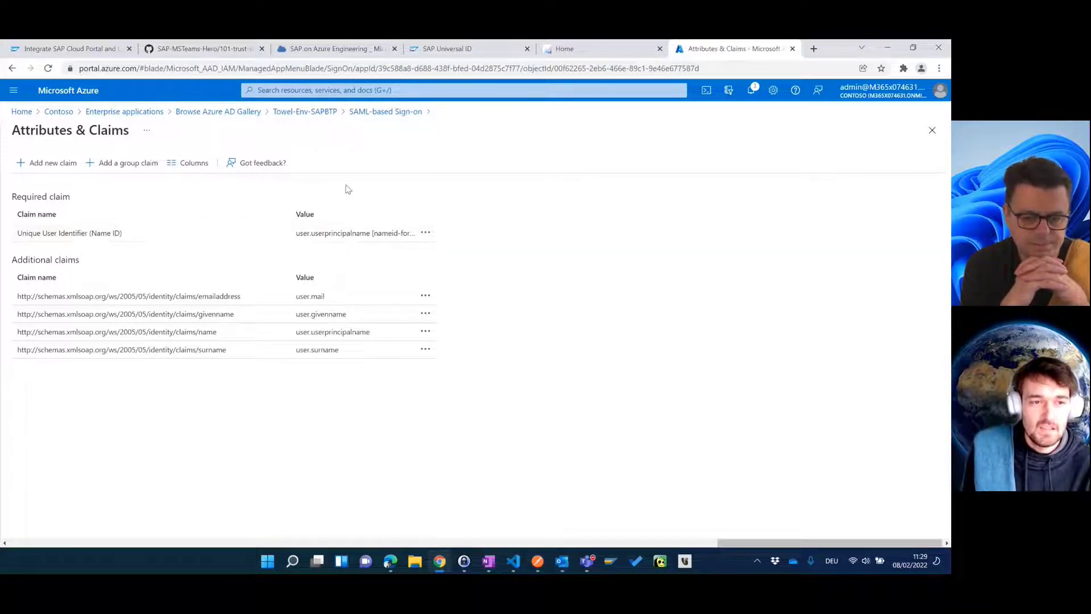
pyautogui.click(305, 112)
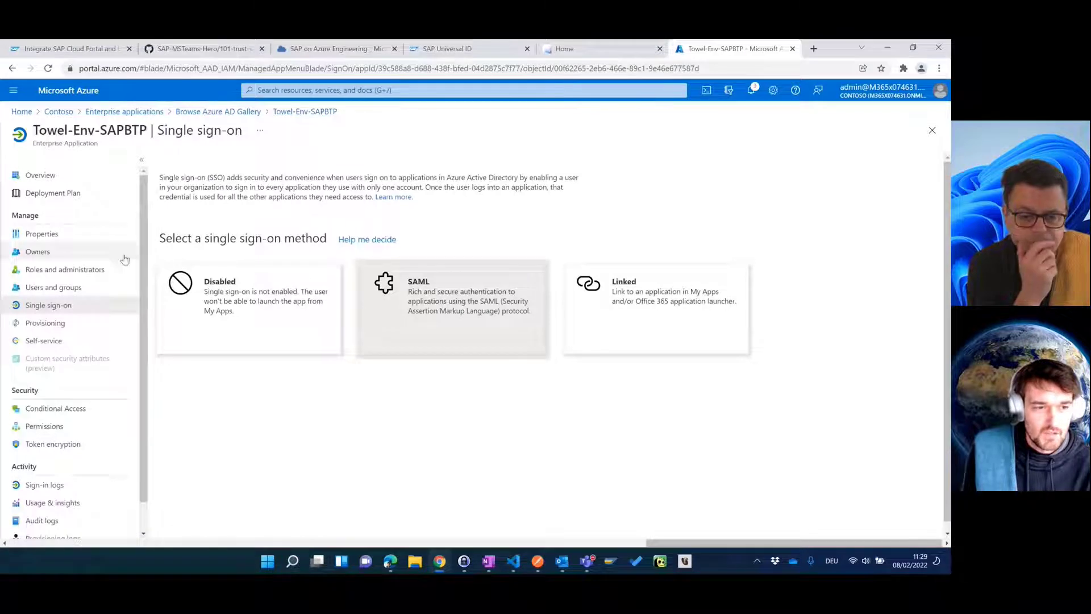
# Step: Choose SAML and download the Federation Metadata XML as Towel-Env-SAPBTP.xml
pyautogui.click(449, 306)
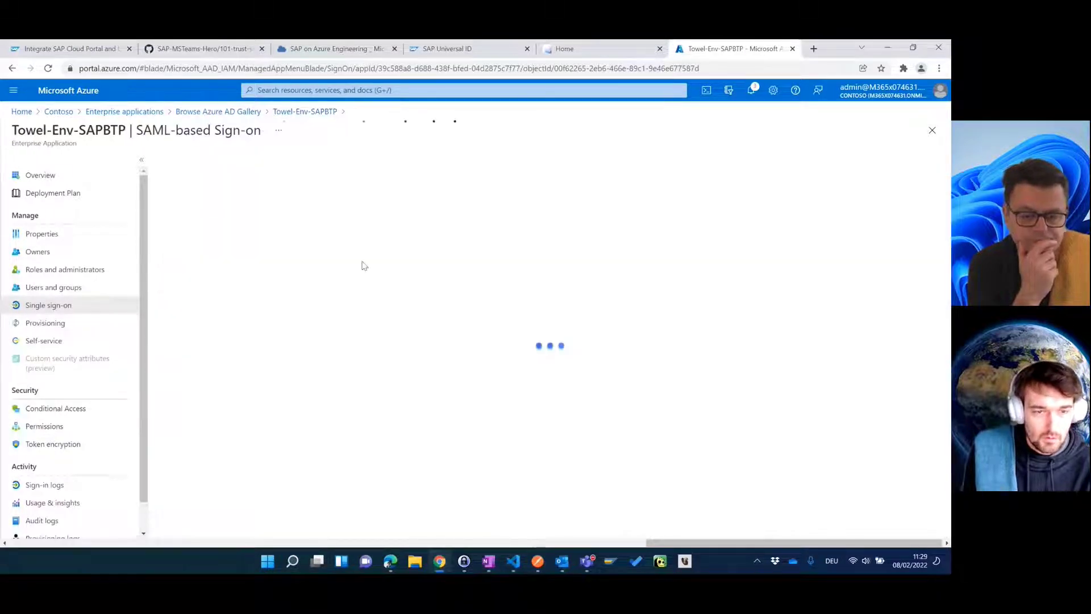
pyautogui.scroll(-1, 320, 312)
pyautogui.scroll(-3, 320, 312)
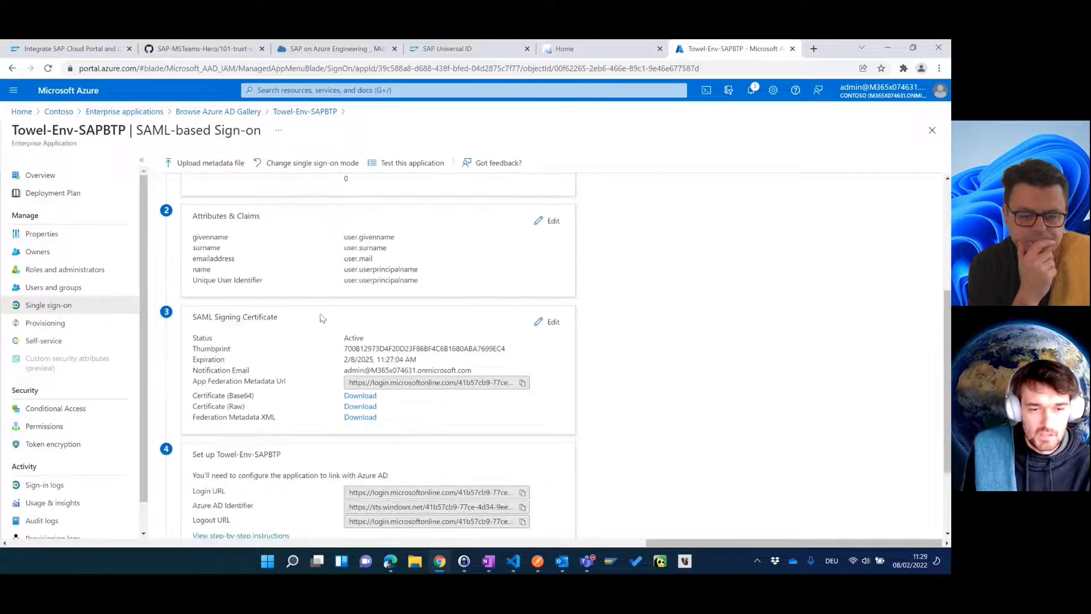
pyautogui.click(361, 418)
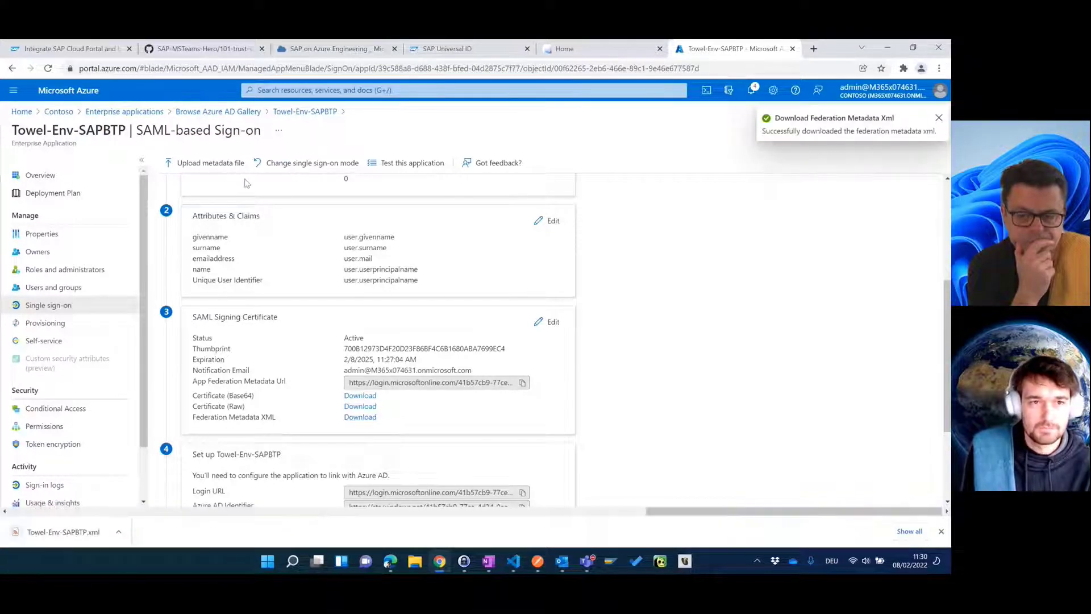
pyautogui.click(340, 52)
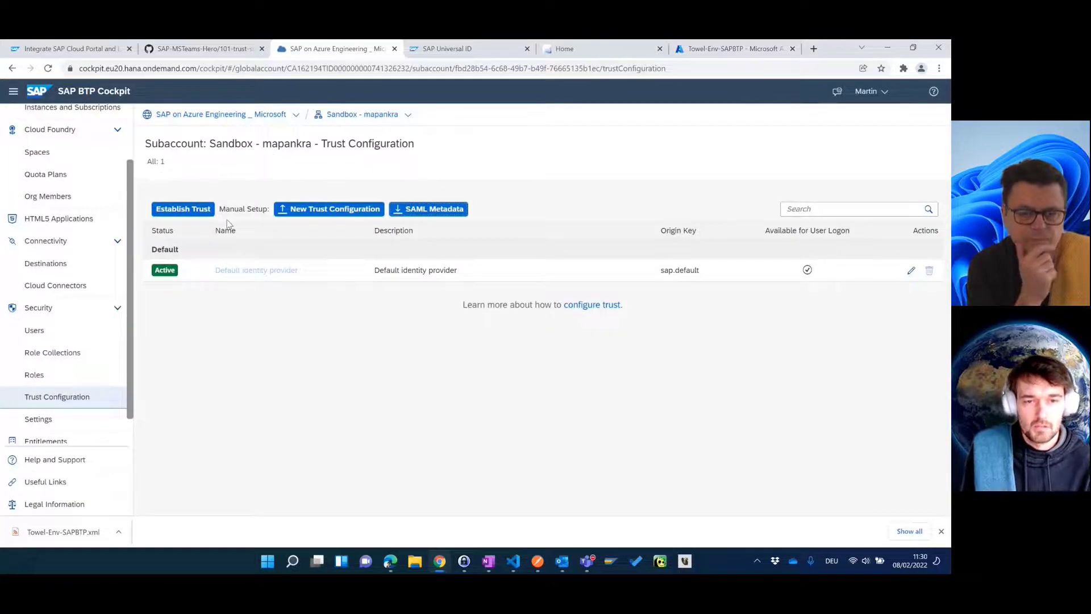
# Step: Start a new BTP trust configuration and select Towel-Env-SAPBTP.xml as its metadata file
pyautogui.click(345, 210)
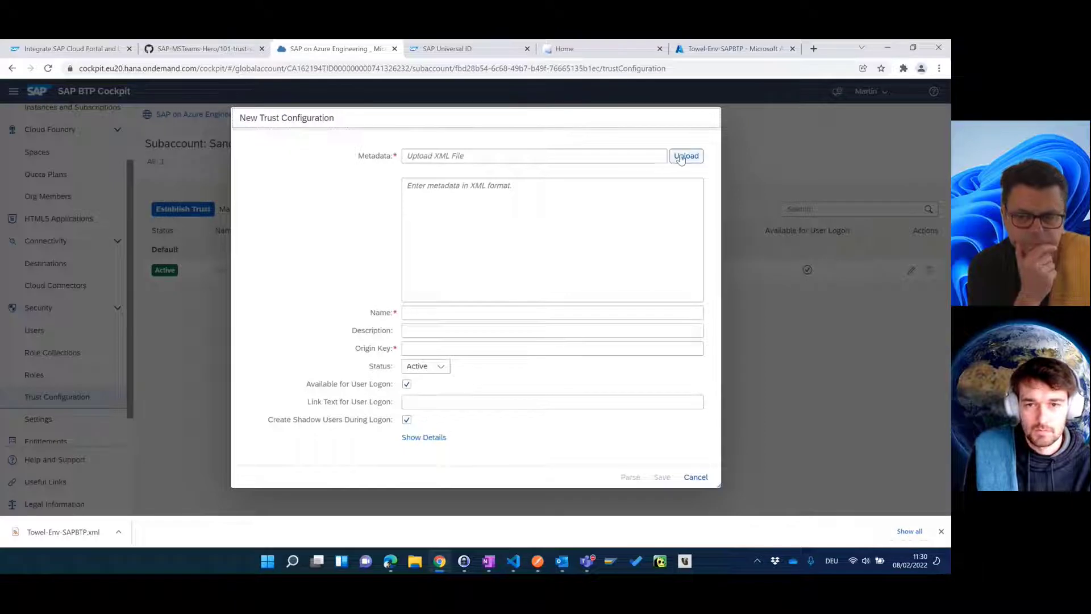
pyautogui.click(686, 156)
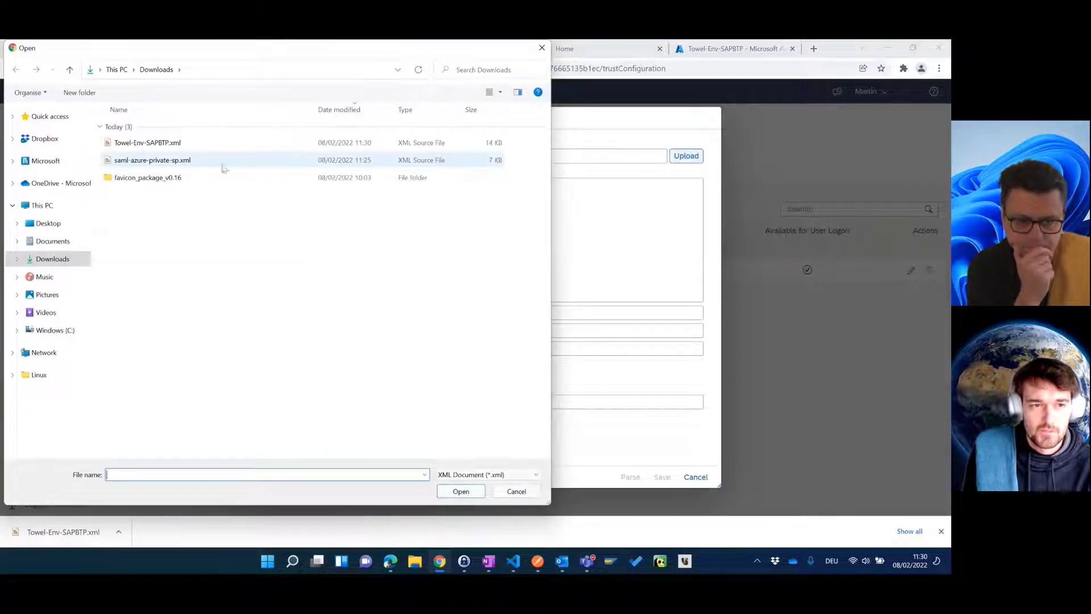
pyautogui.click(185, 147)
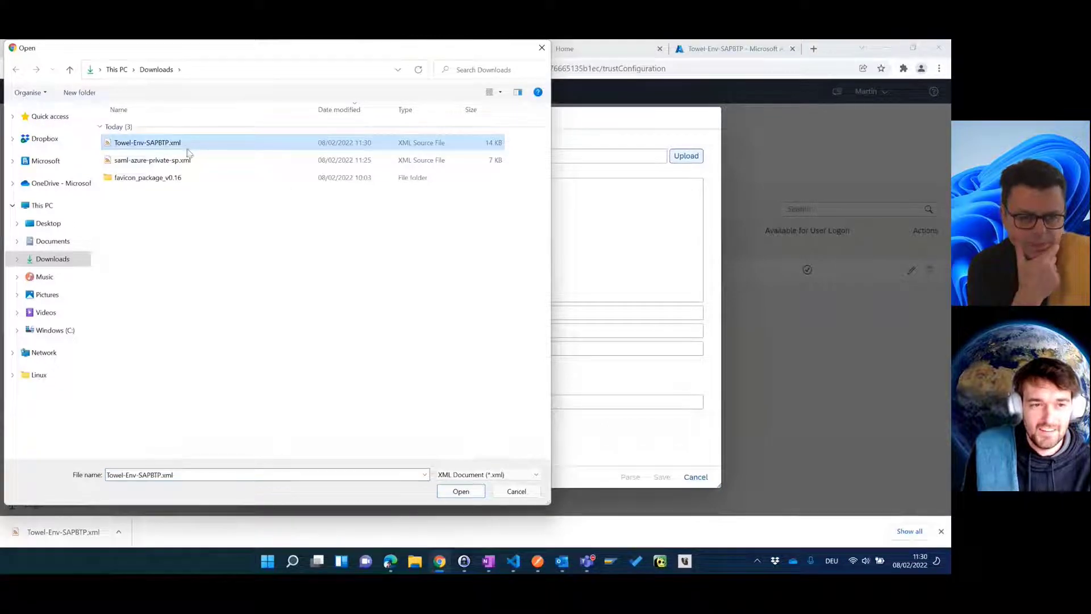
pyautogui.click(459, 492)
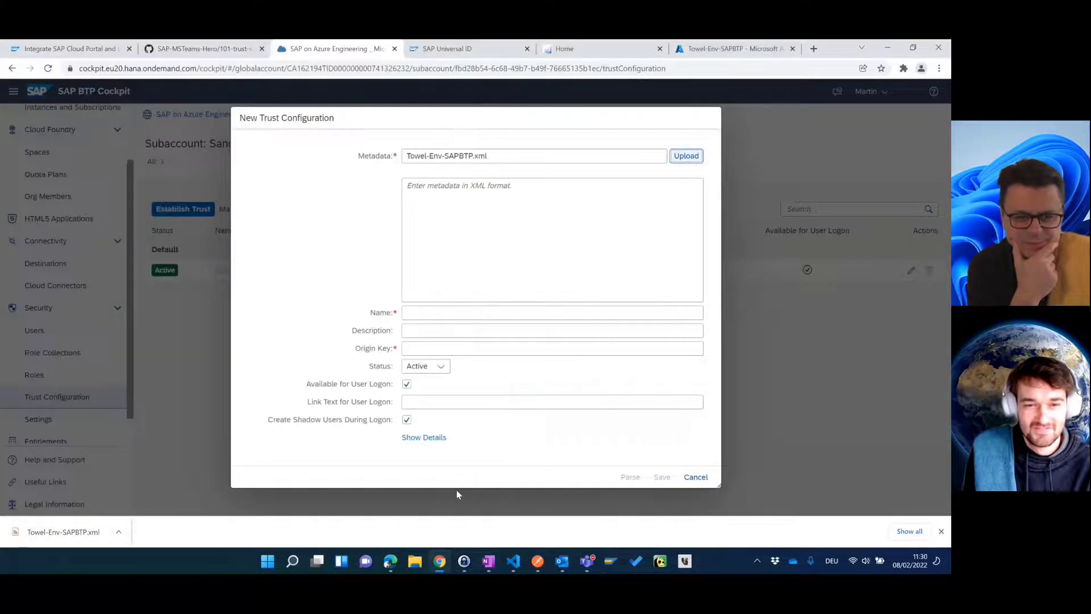
# Step: Name the trust Hitchhiker, set logon link text 'Azure AD (Towel env)', and save it
pyautogui.click(498, 314)
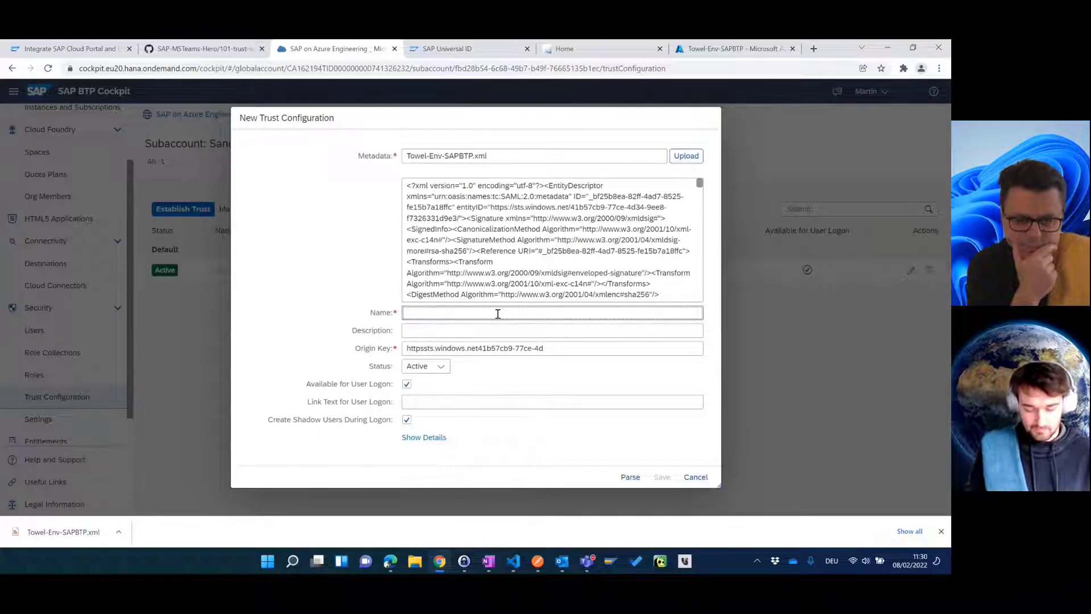
pyautogui.write('Hitchh')
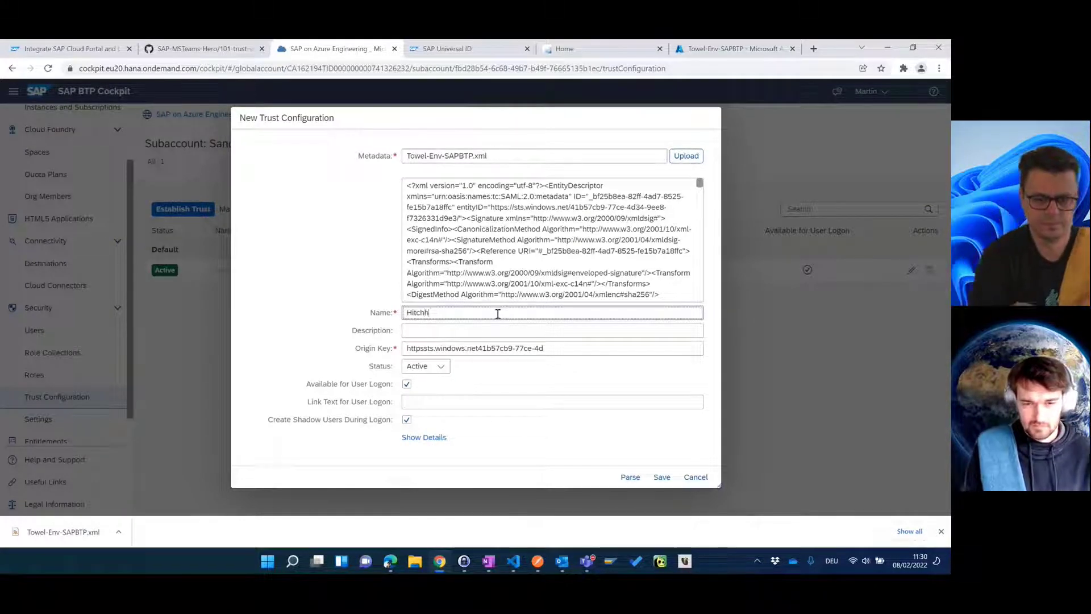
pyautogui.write('iker')
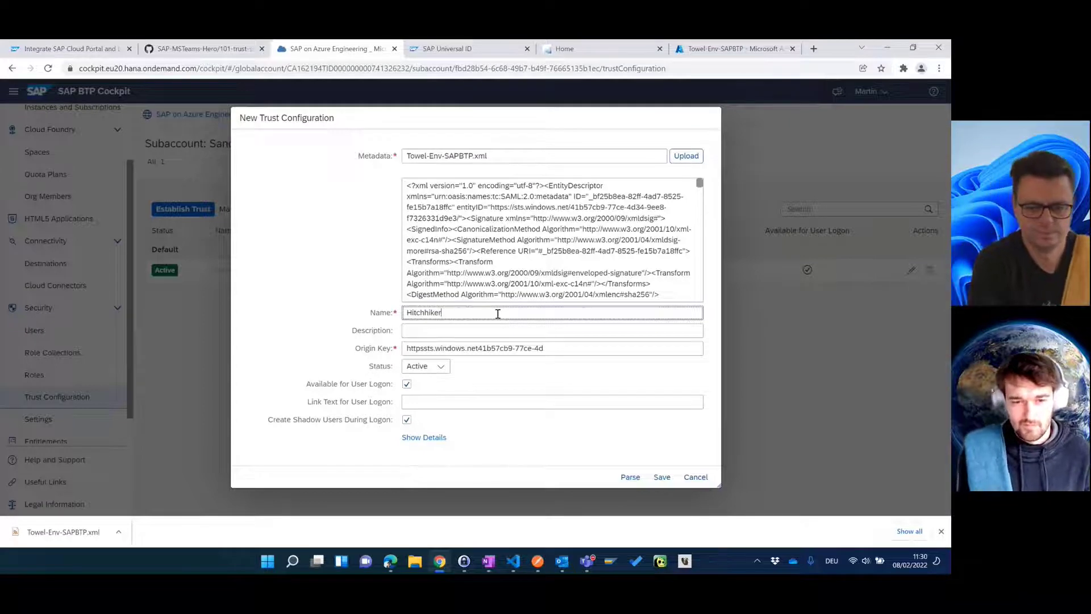
pyautogui.click(489, 401)
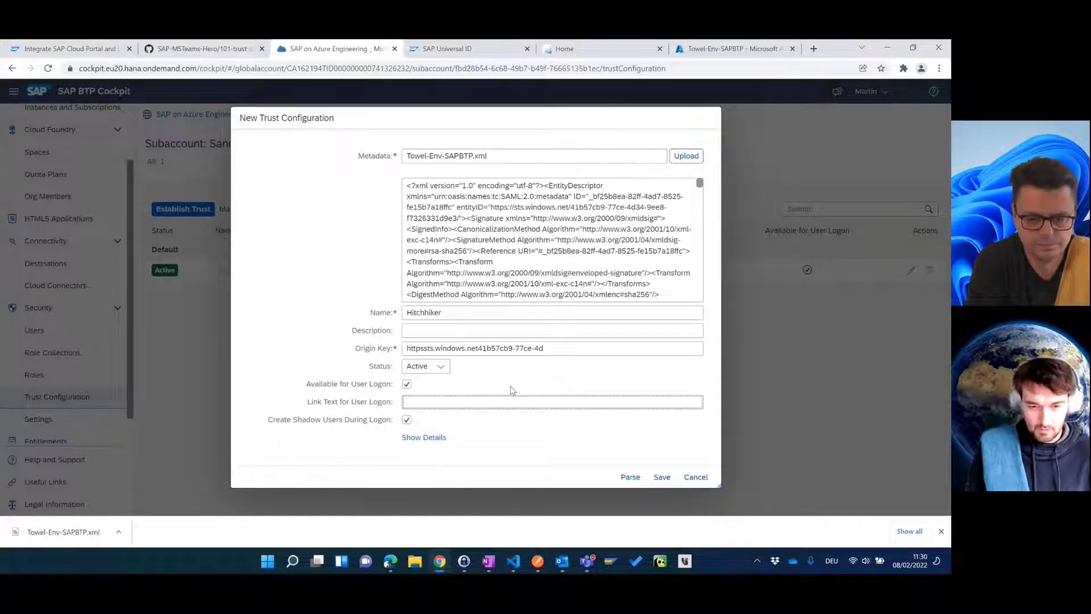
pyautogui.write('Azure A')
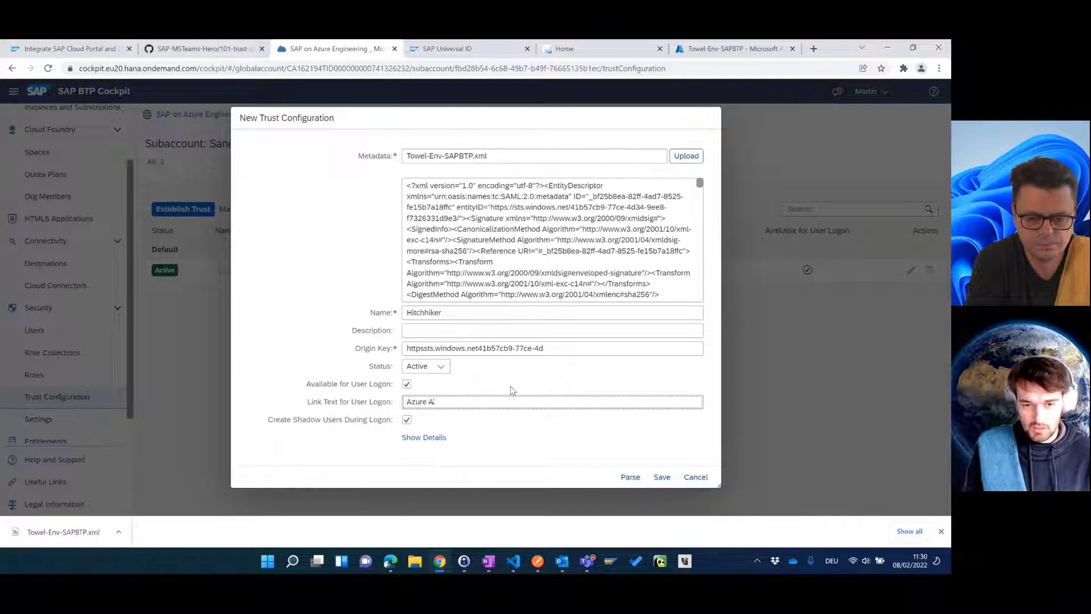
pyautogui.write('D (Tow')
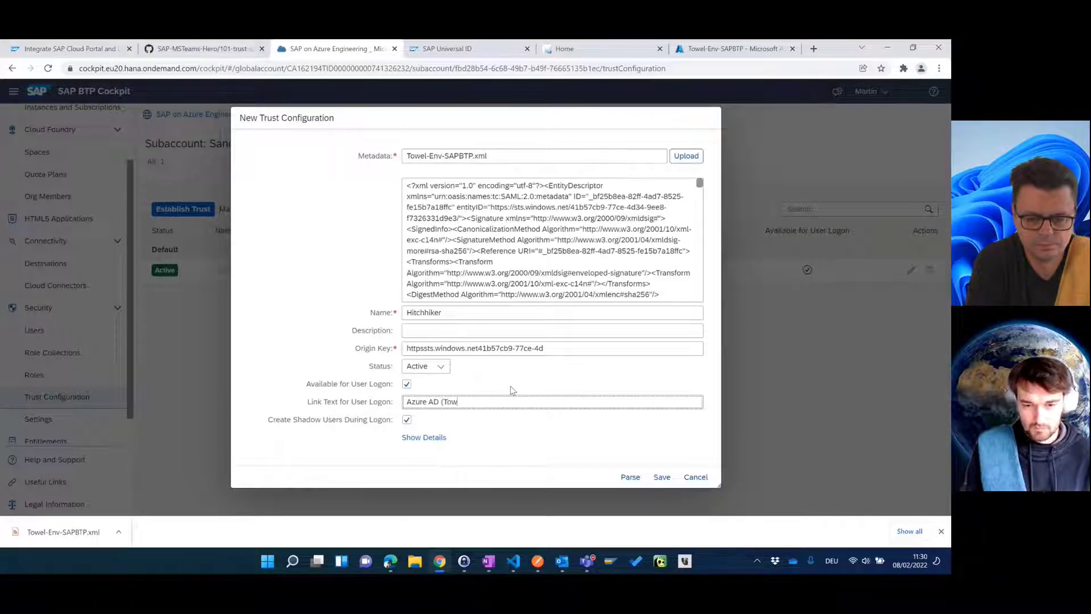
pyautogui.write('el env')
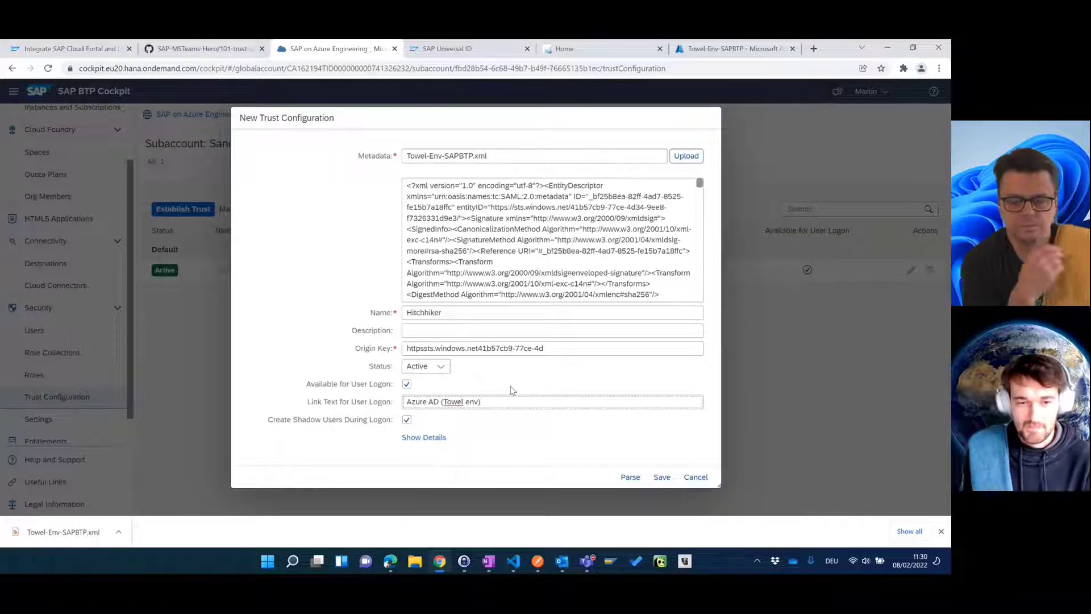
pyautogui.write(')')
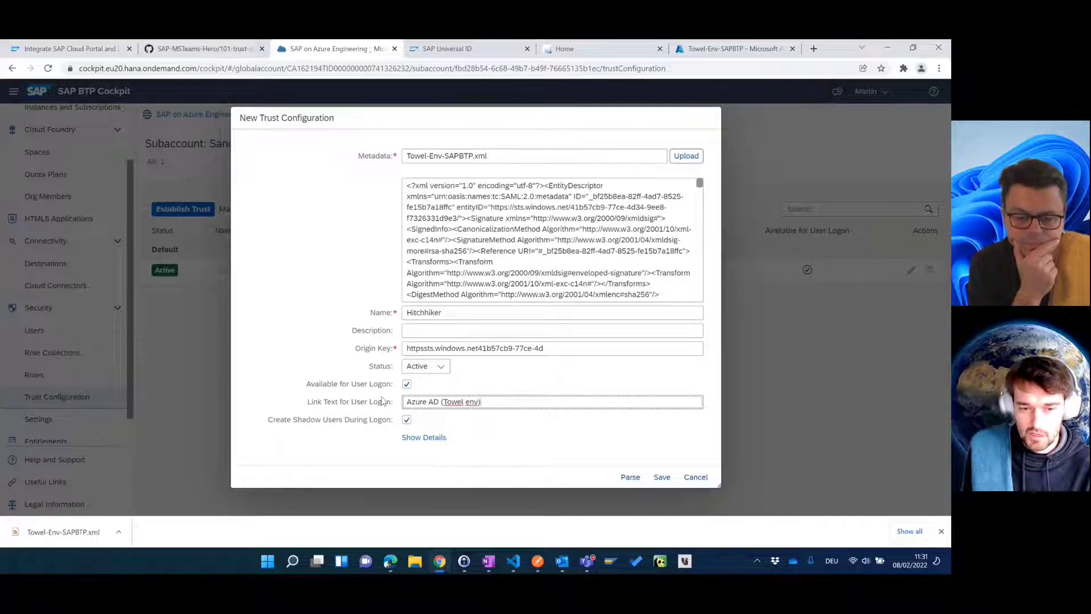
pyautogui.click(659, 477)
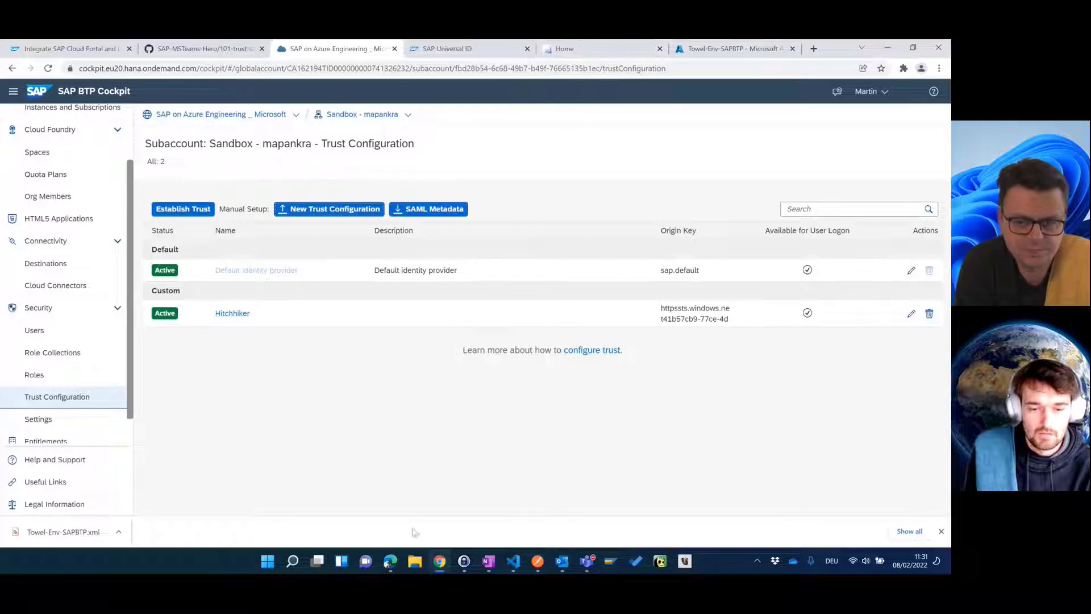
# Step: Load the launchpad URL in the Edge InPrivate window, then return to the cockpit's trust list
pyautogui.click(390, 562)
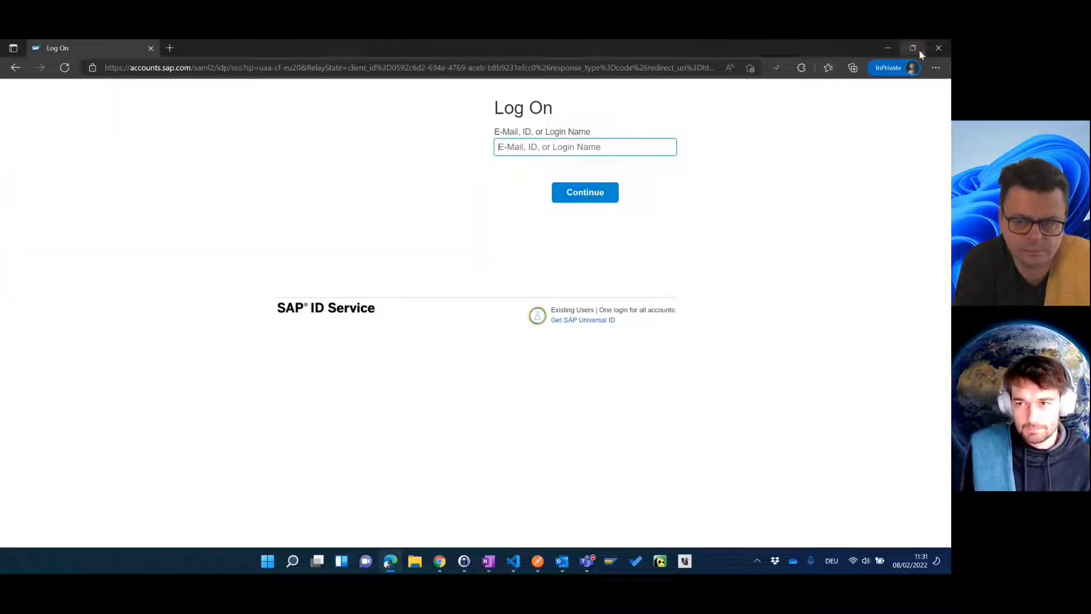
pyautogui.click(441, 562)
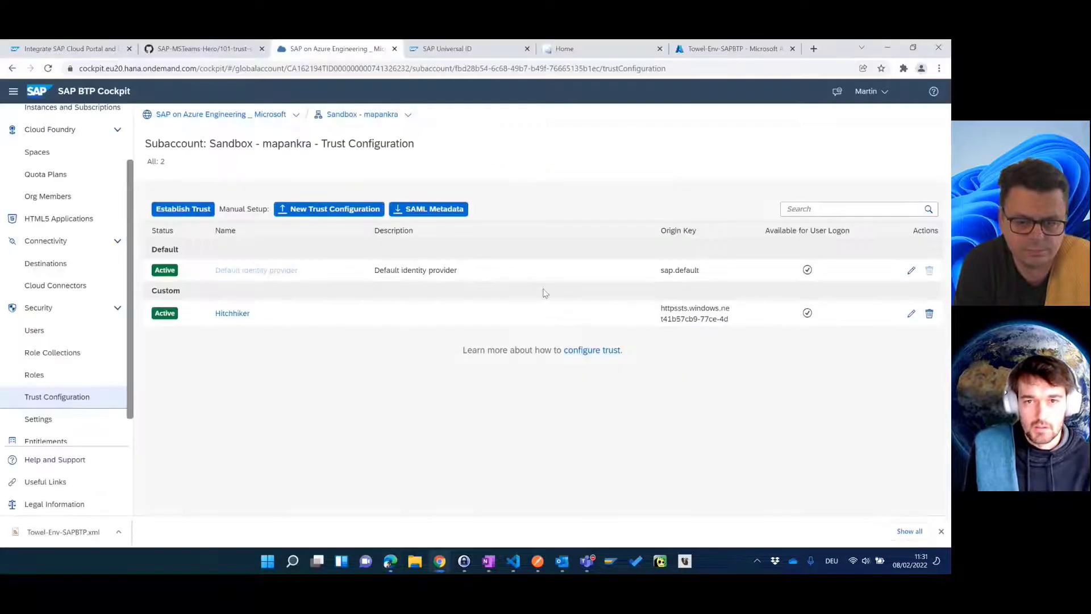
pyautogui.click(614, 53)
pyautogui.click(467, 75)
pyautogui.hotkey('ctrl', 'c')
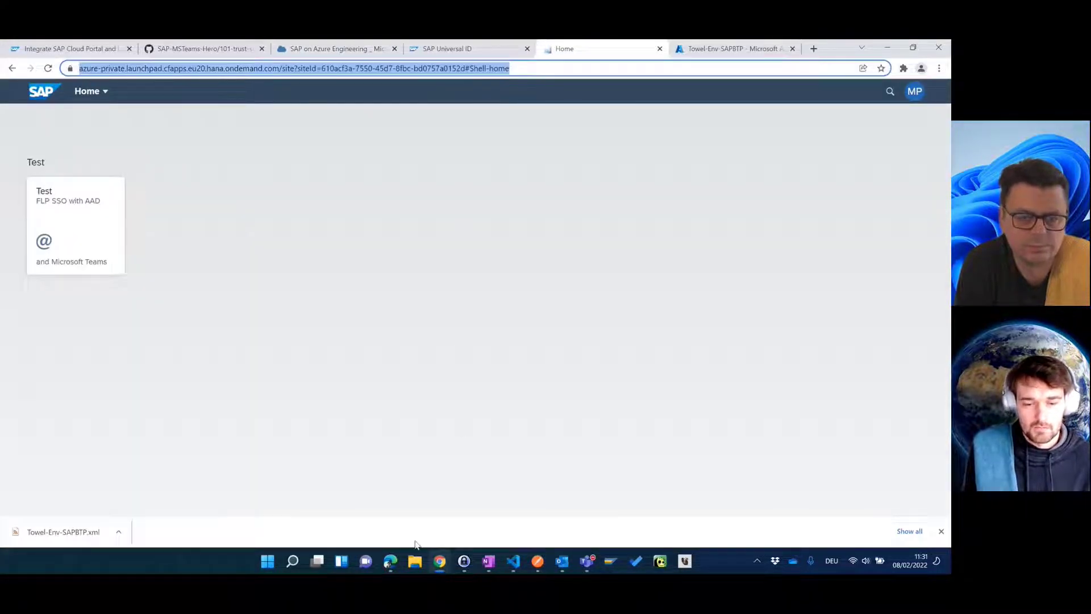
pyautogui.click(390, 561)
pyautogui.click(344, 69)
pyautogui.hotkey('ctrl', 'v')
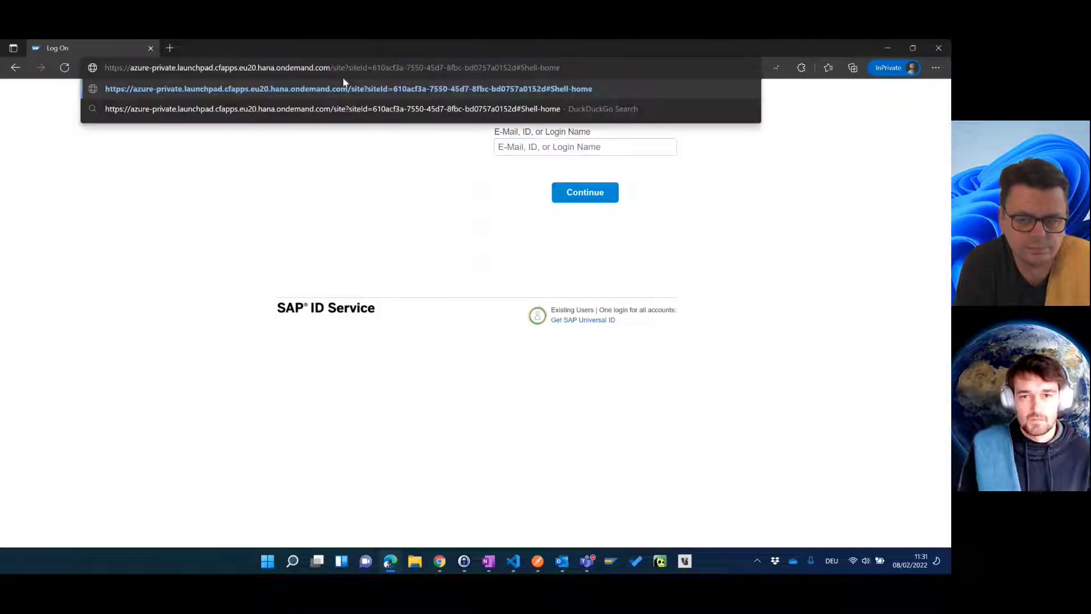
pyautogui.press('Return')
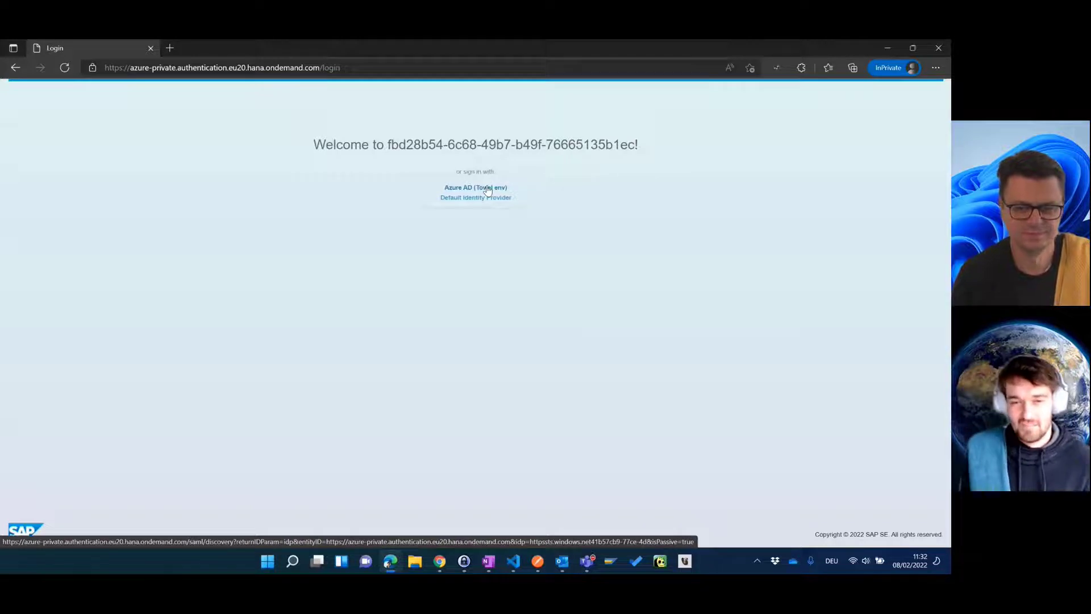
pyautogui.click(438, 560)
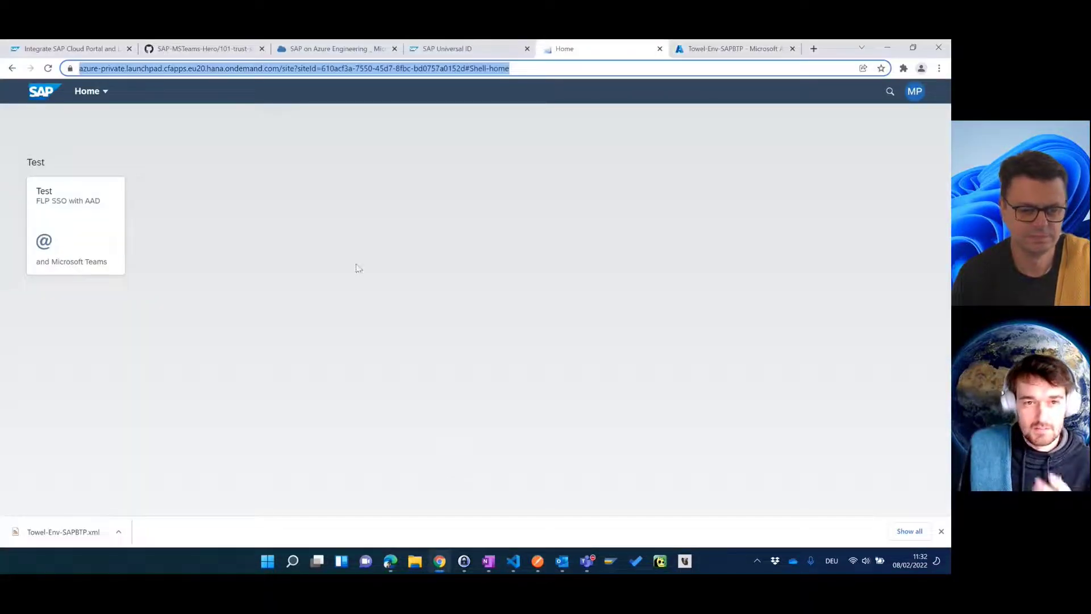
pyautogui.click(330, 48)
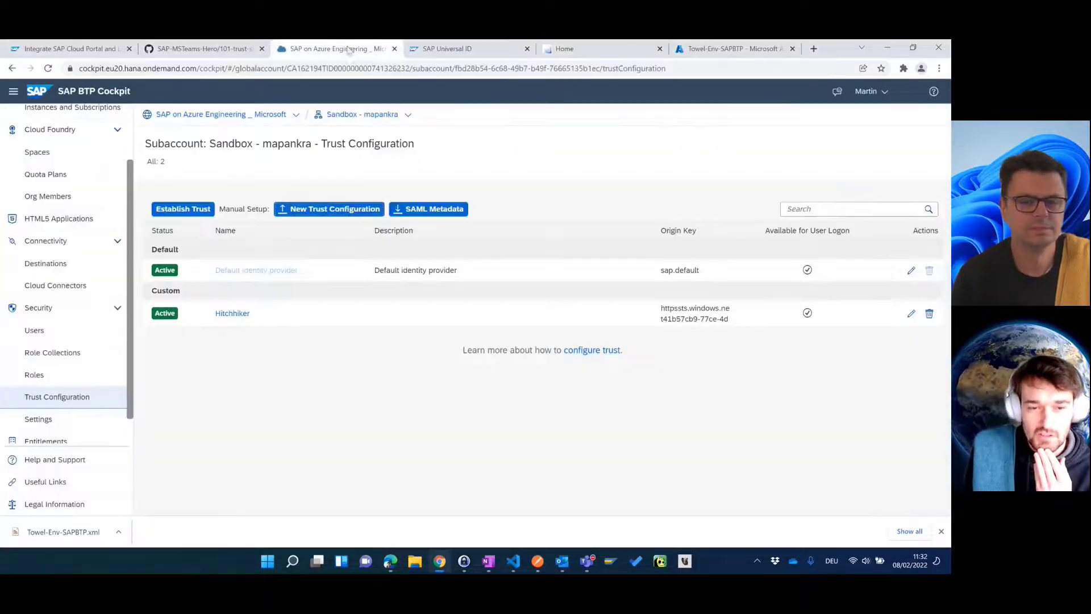
# Step: Inspect the Hitchhiker trust's shadow-user setting, then bring up the private window's login page
pyautogui.click(234, 313)
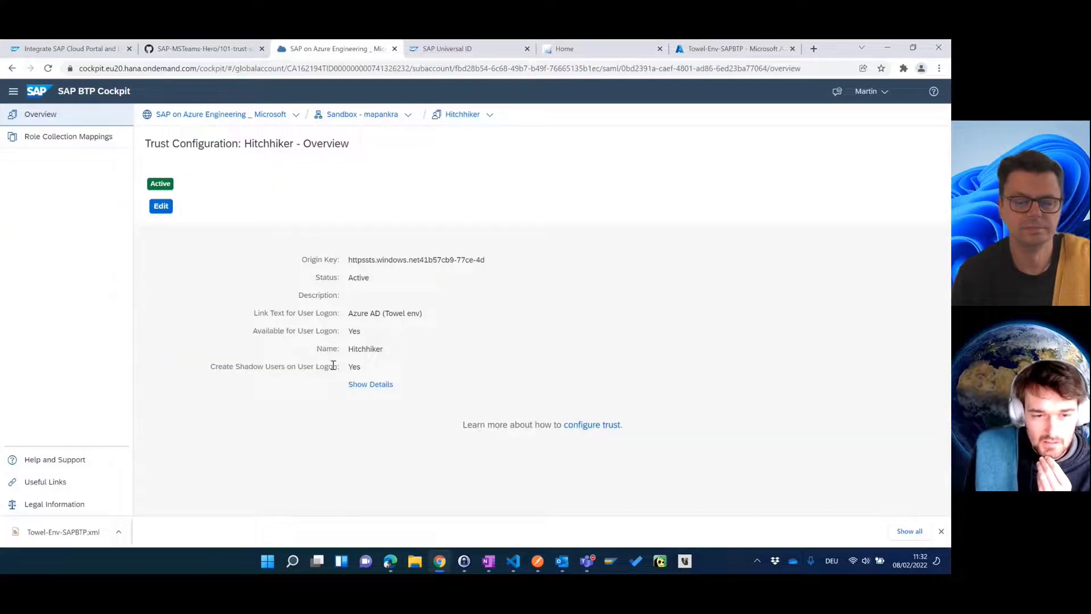
pyautogui.moveTo(246, 366); pyautogui.dragTo(357, 367)
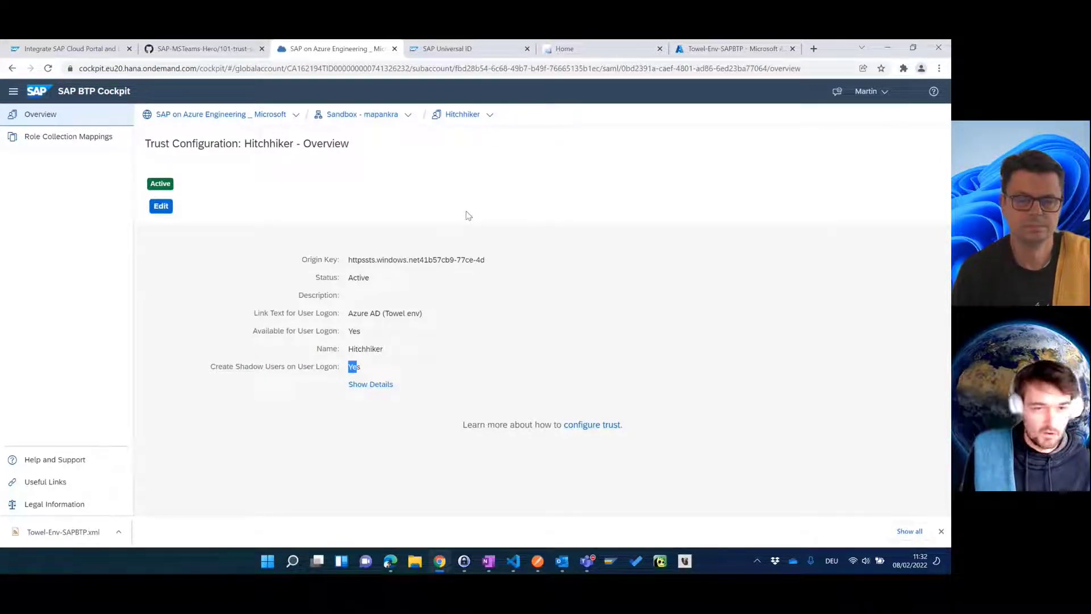
pyautogui.click(378, 370)
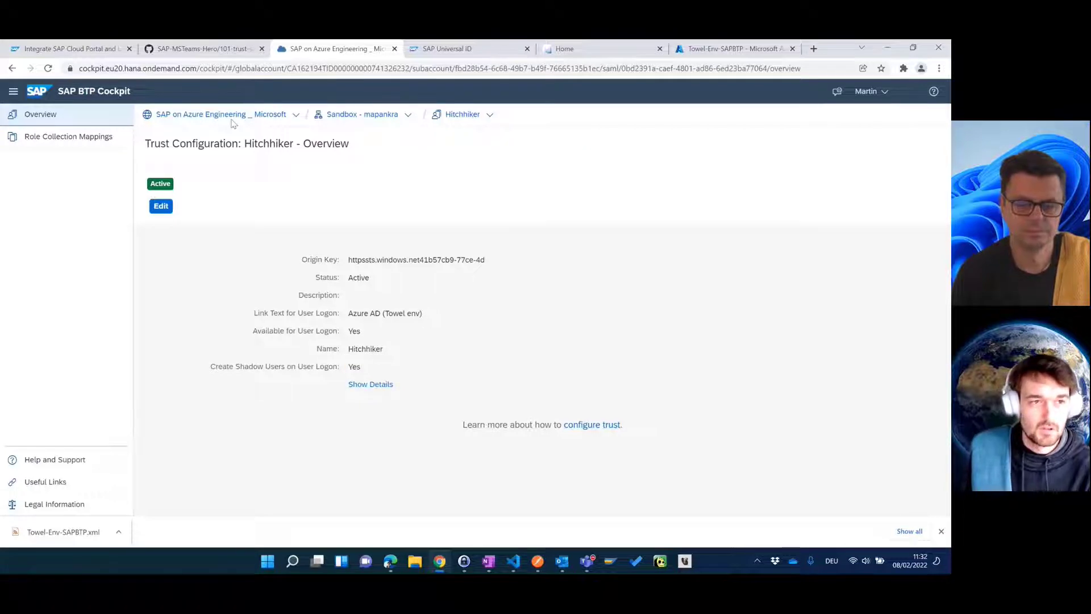
pyautogui.click(399, 568)
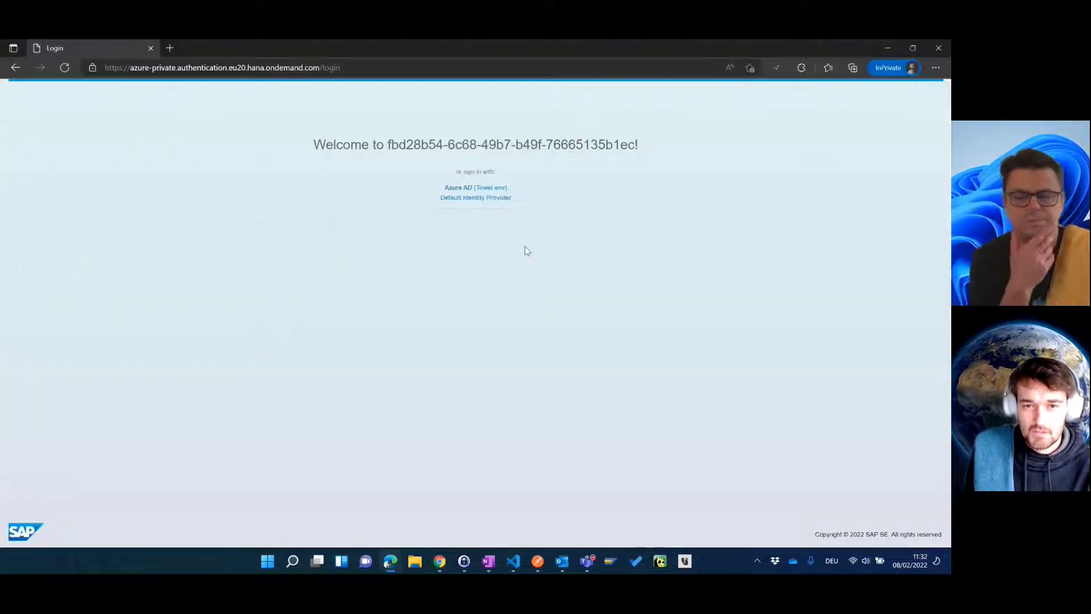
# Step: Try signing in through Azure AD (Towel env) as the admin; it fails with AADSTS50105 (user not assigned)
pyautogui.click(491, 188)
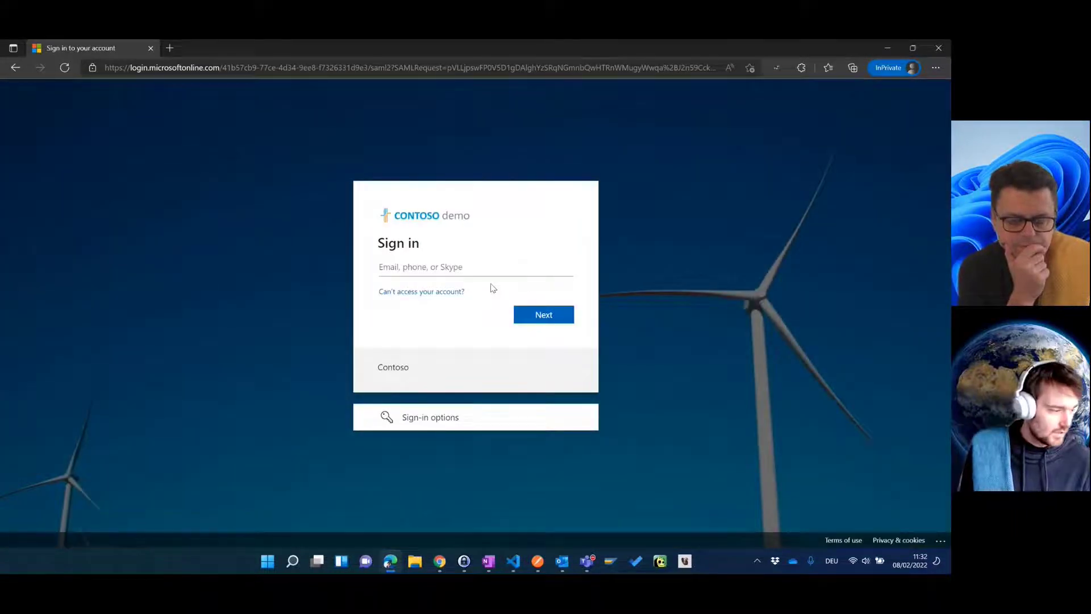
pyautogui.hotkey('ctrl', 'alt', 'a')
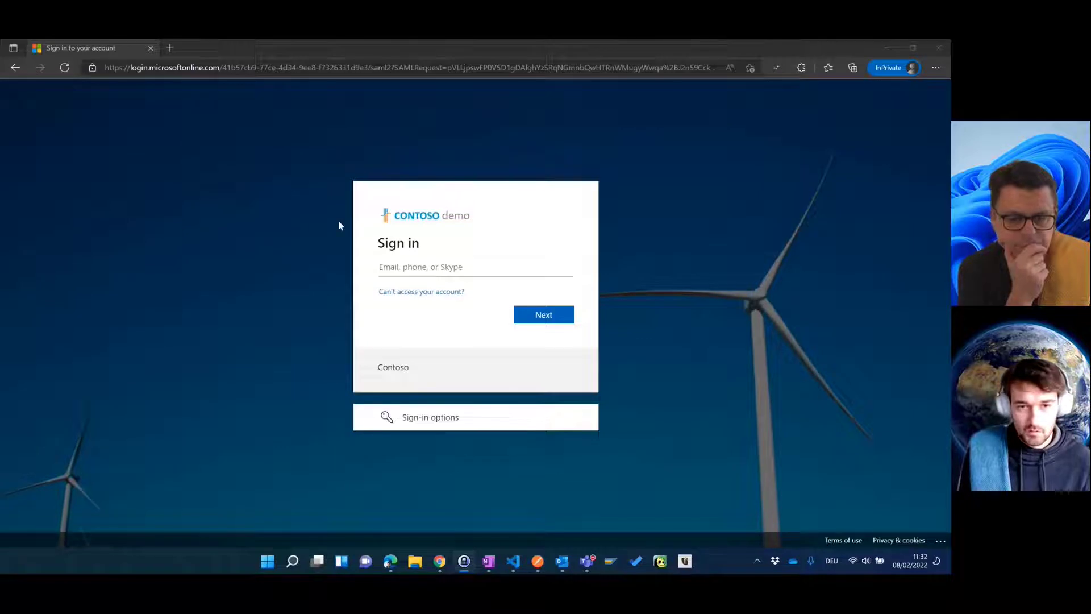
pyautogui.click(451, 261)
pyautogui.hotkey('ctrl', 'v')
pyautogui.click(534, 234)
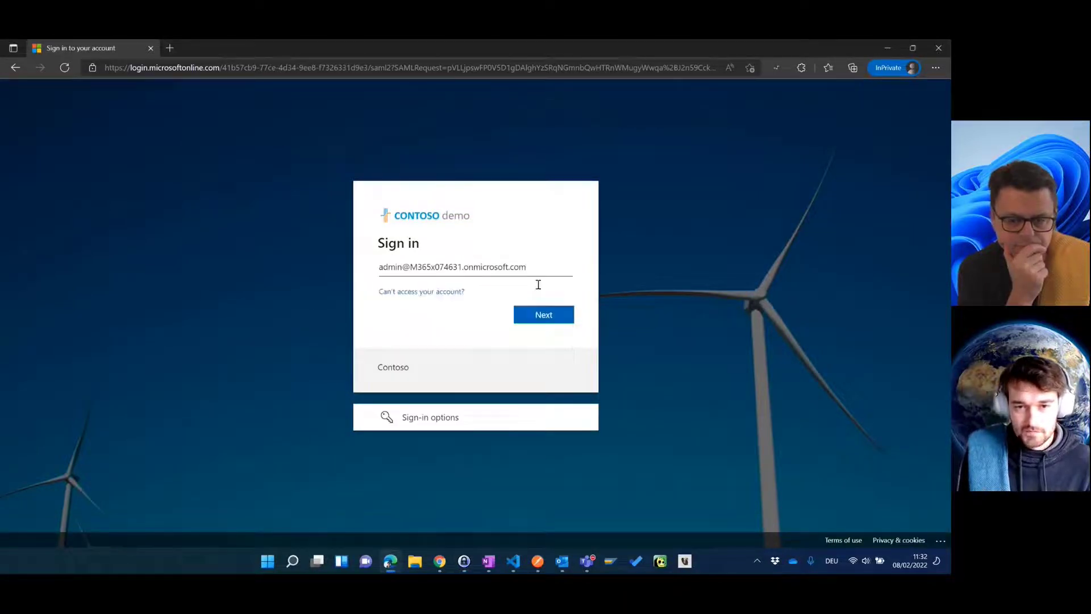
pyautogui.click(556, 323)
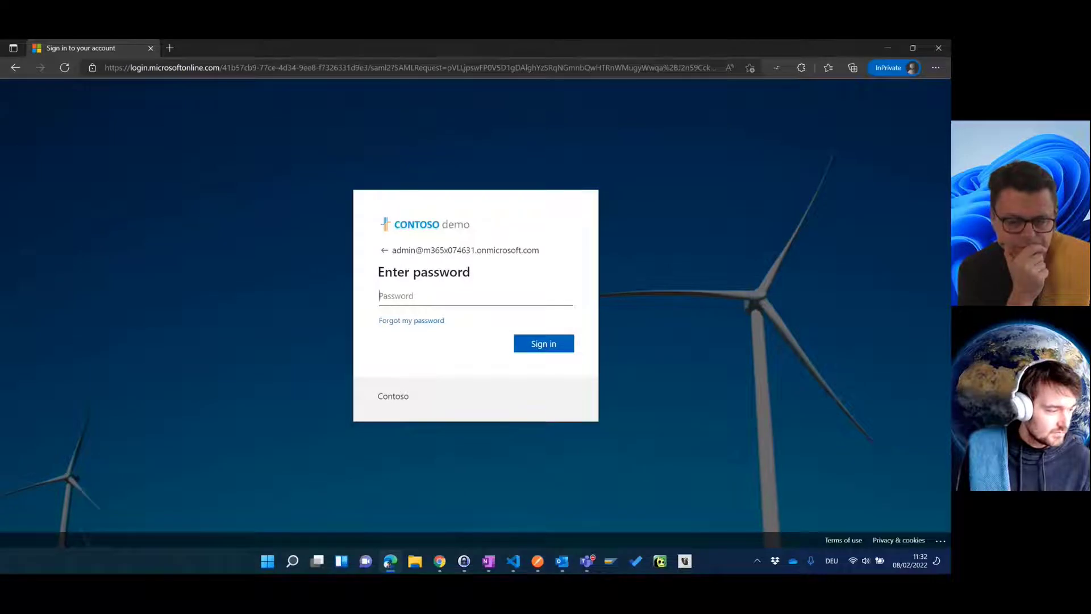
pyautogui.hotkey('alt', 'Tab')
pyautogui.click(461, 291)
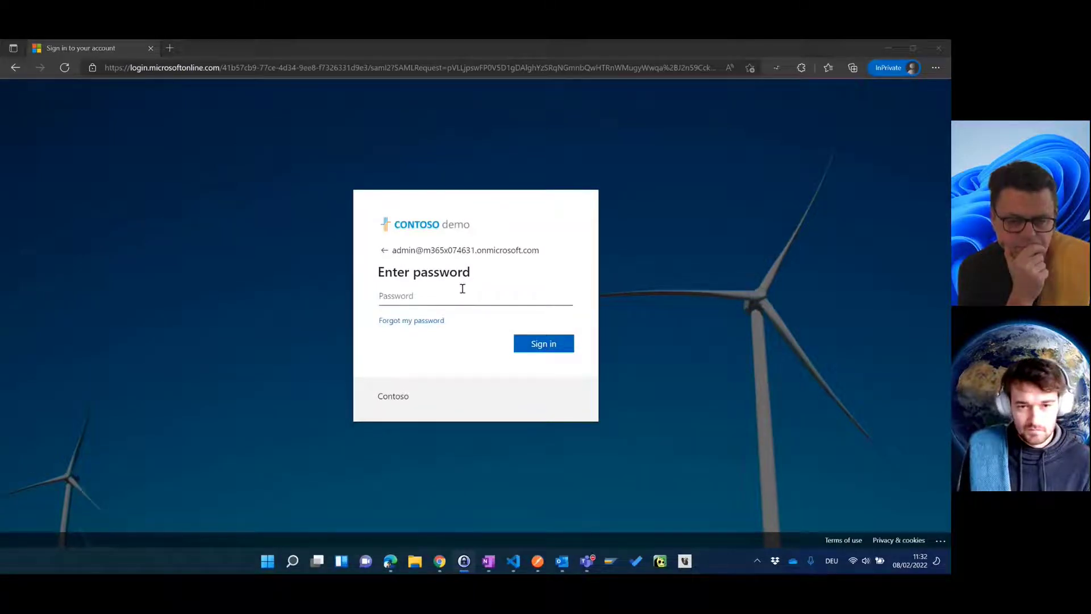
pyautogui.hotkey('ctrl', 'v')
pyautogui.click(544, 345)
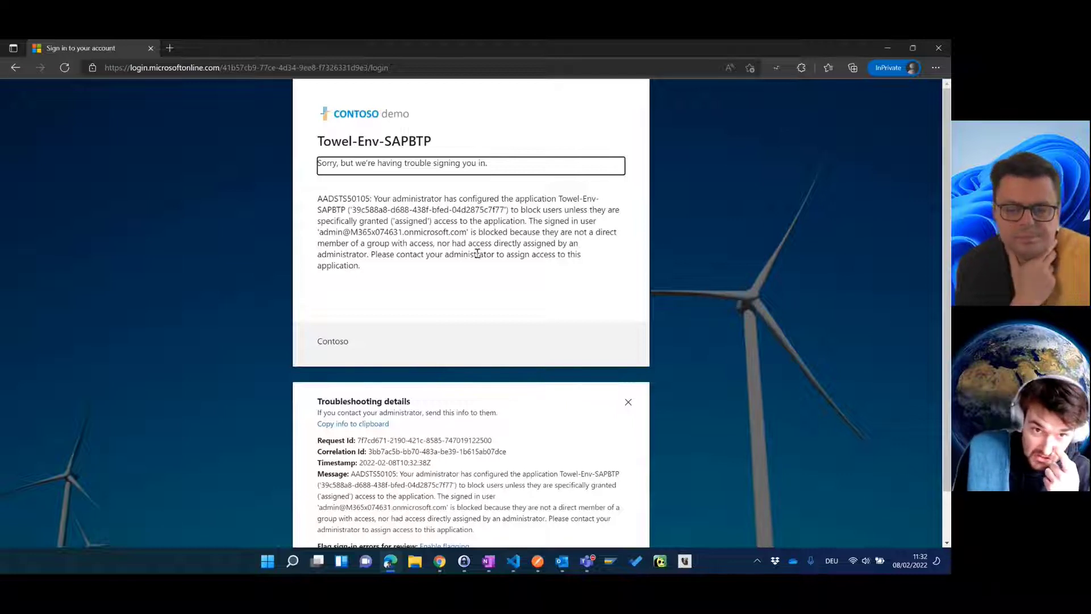
pyautogui.click(440, 565)
# Step: Open the Users and groups assignments of the Towel-Env-SAPBTP enterprise application
pyautogui.click(726, 49)
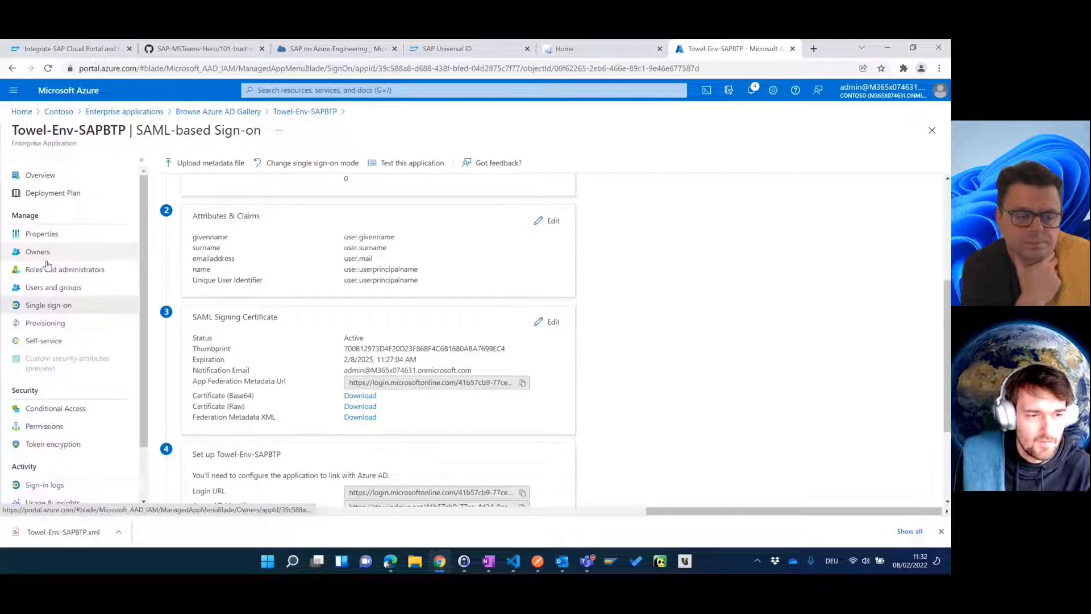
pyautogui.click(59, 290)
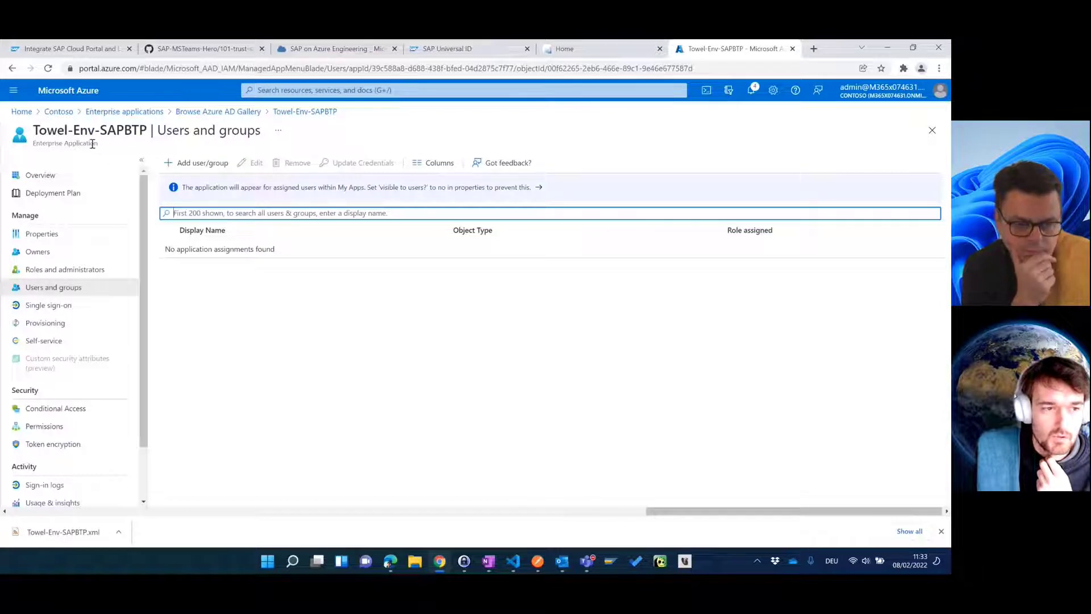
pyautogui.click(73, 251)
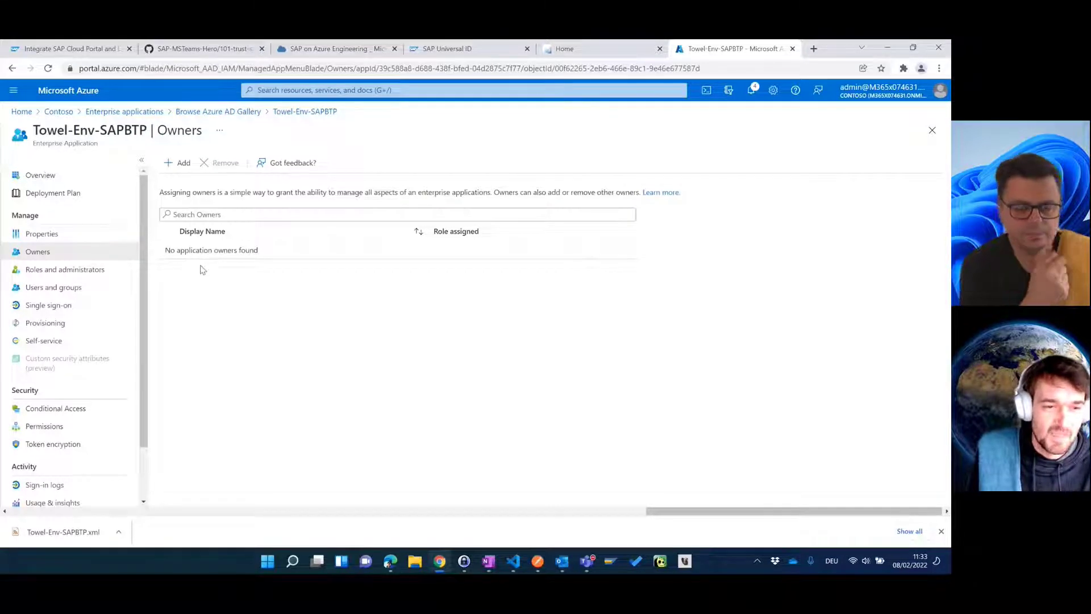
pyautogui.click(56, 294)
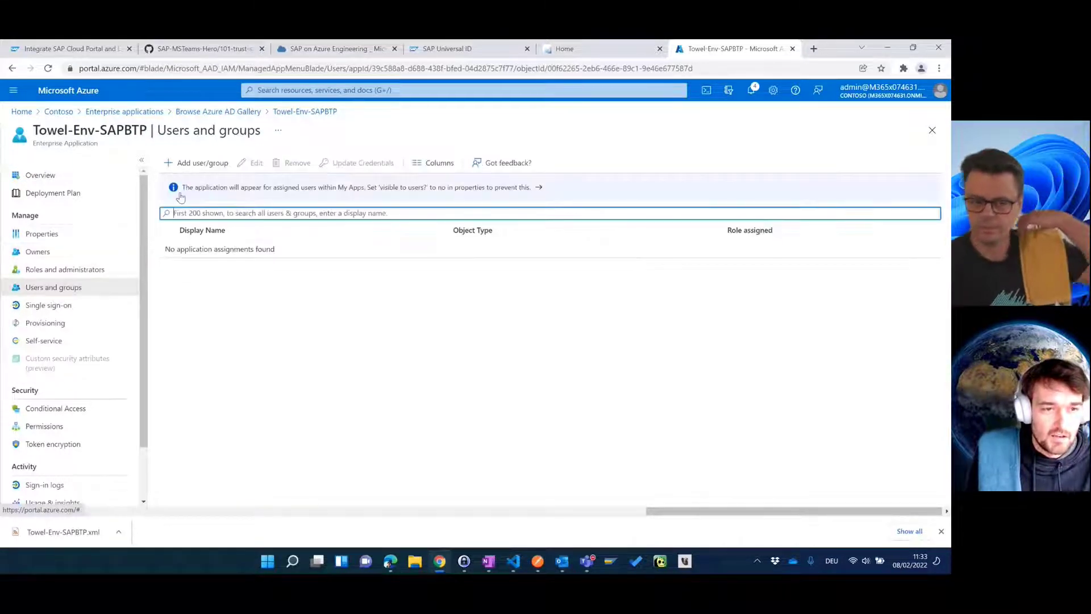
# Step: Search 'admin' and assign the admin user to Towel-Env-SAPBTP with Default Access
pyautogui.click(193, 165)
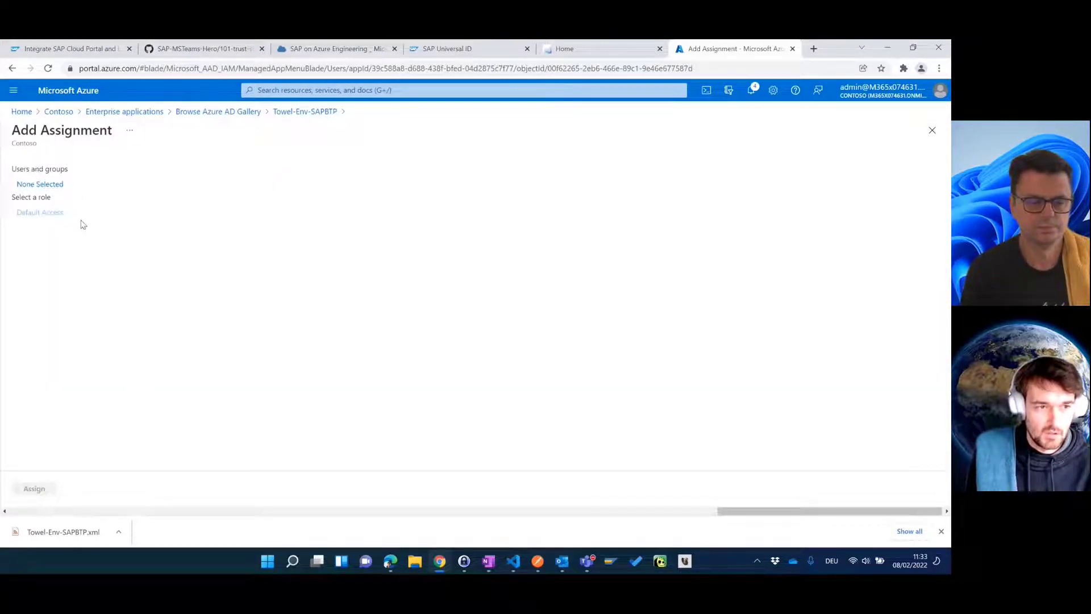
pyautogui.click(60, 184)
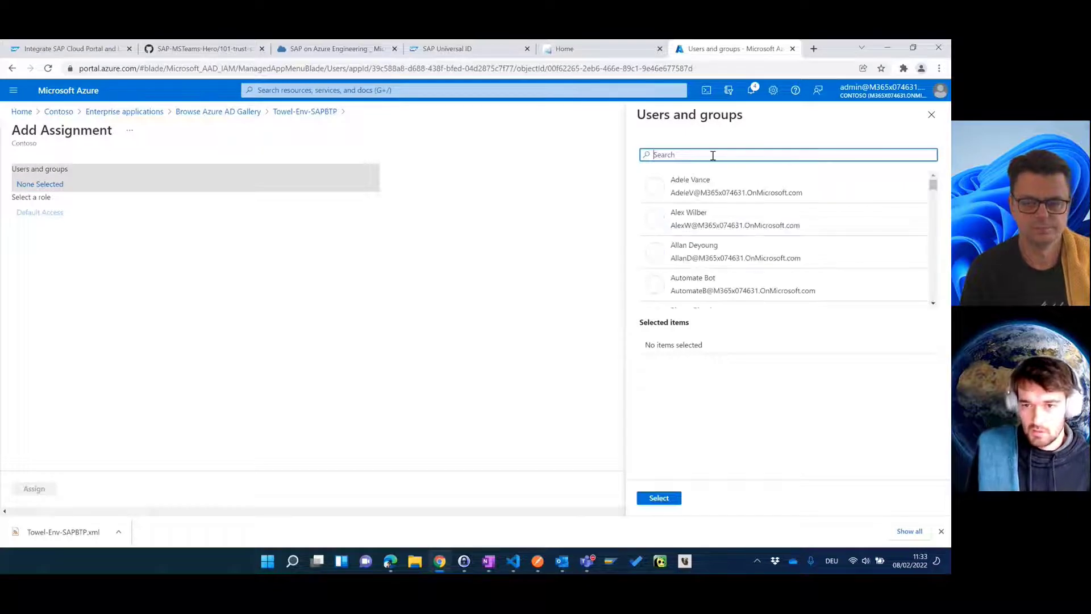
pyautogui.click(713, 155)
pyautogui.click(879, 142)
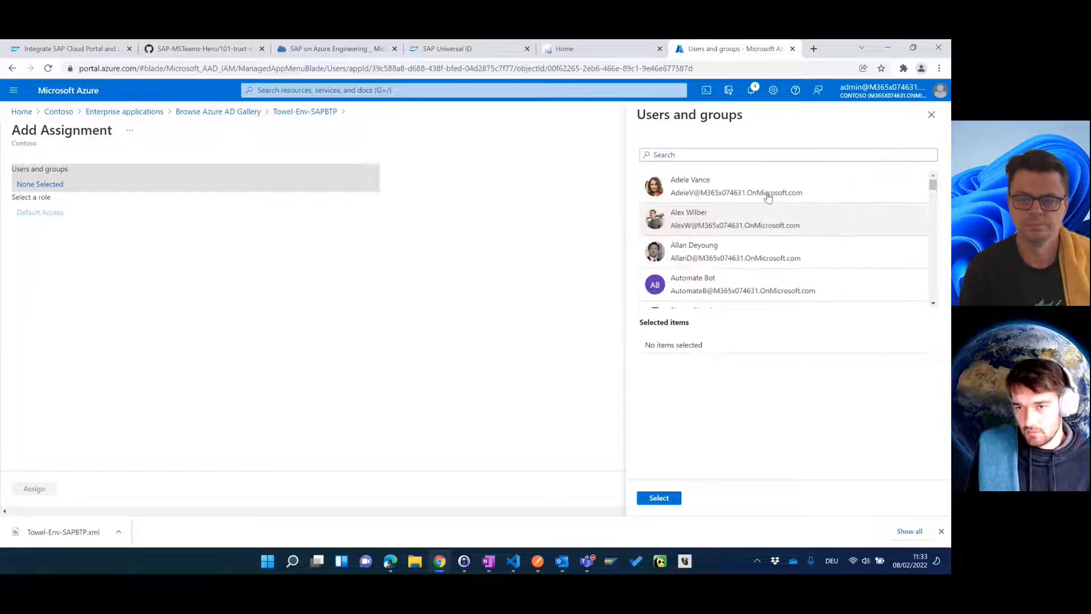
pyautogui.click(698, 156)
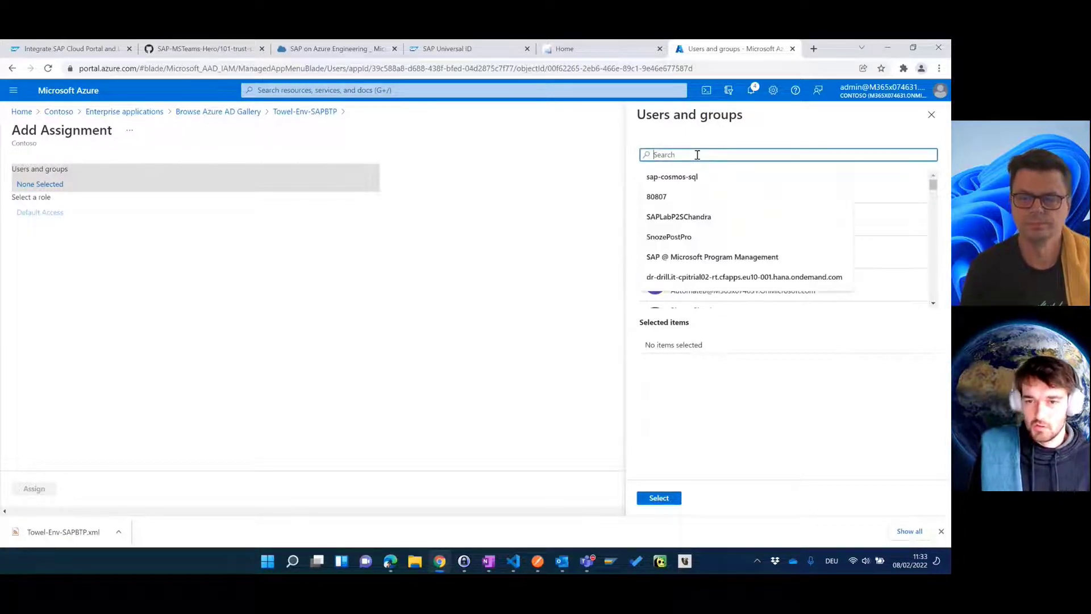
pyautogui.write('admin')
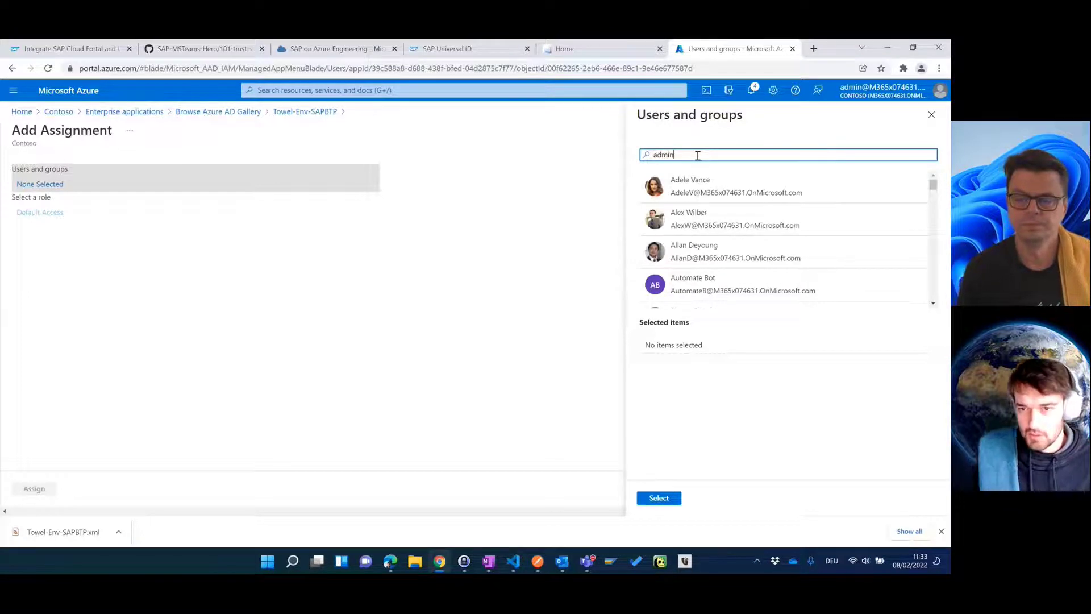
pyautogui.click(738, 190)
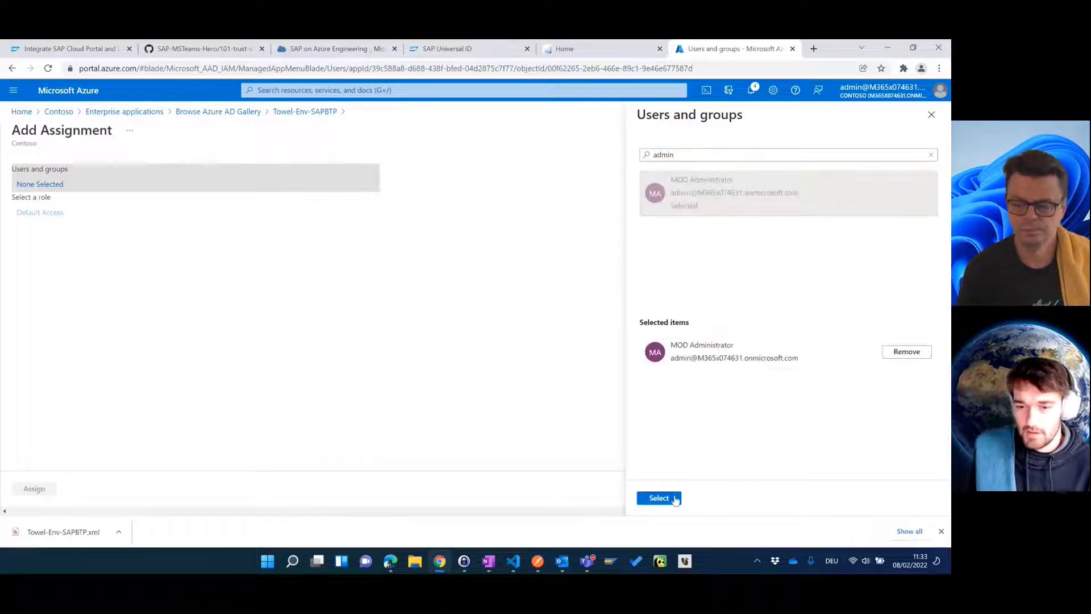
pyautogui.click(674, 498)
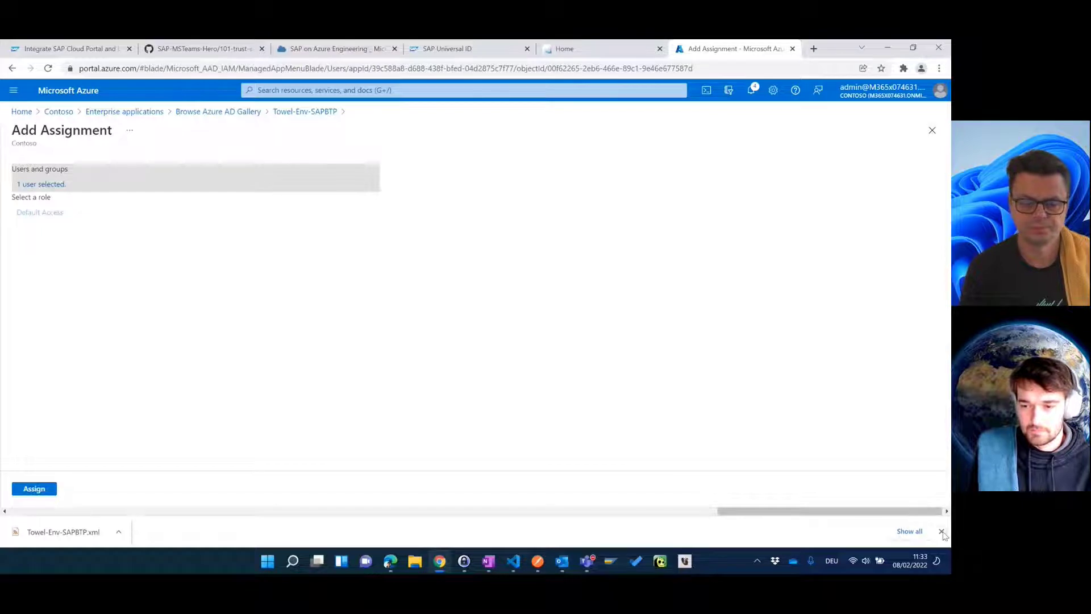
pyautogui.click(942, 531)
pyautogui.click(41, 519)
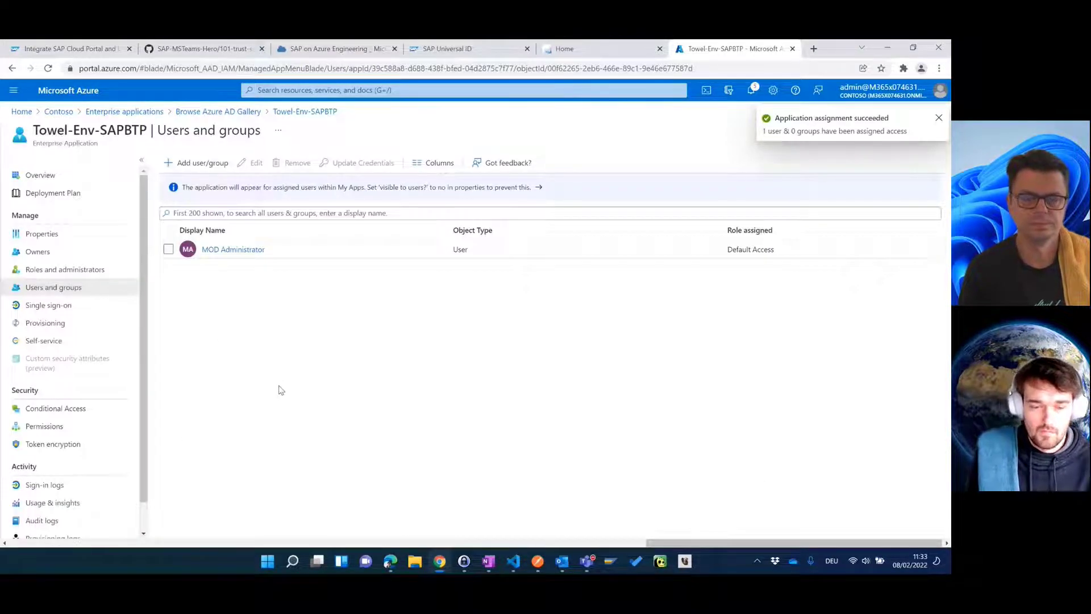
# Step: Copy the SAP launchpad URL from Chrome and load it in the Edge InPrivate window
pyautogui.click(391, 563)
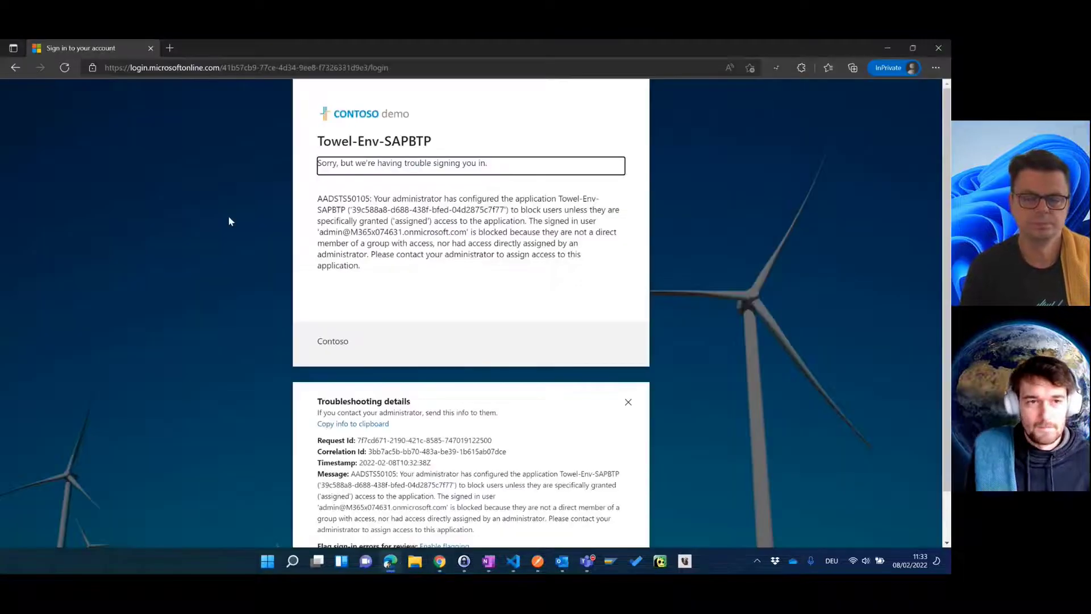
pyautogui.click(166, 70)
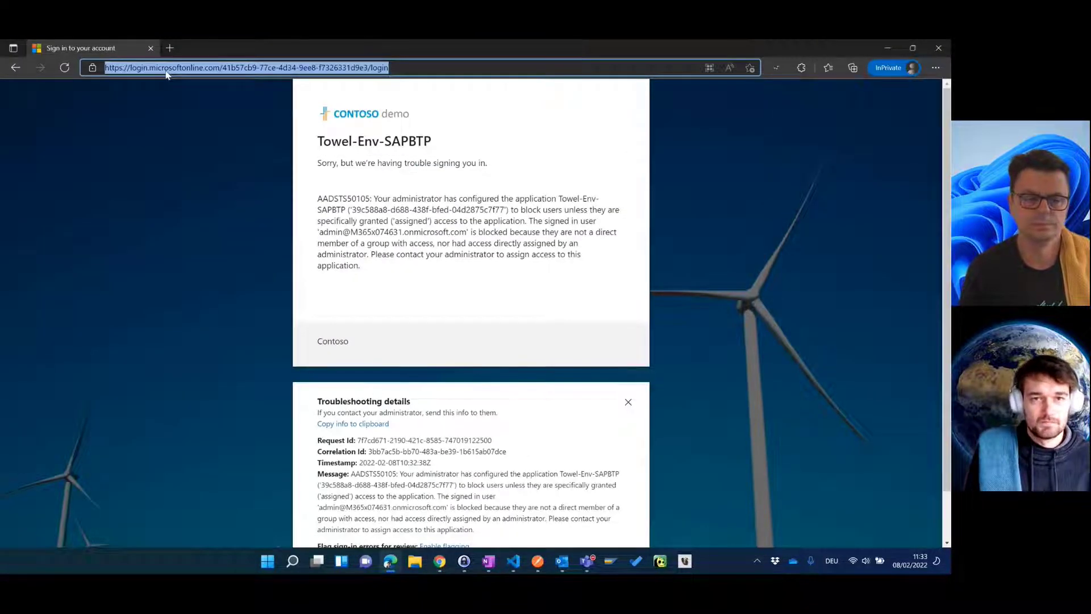
pyautogui.click(433, 561)
pyautogui.click(587, 50)
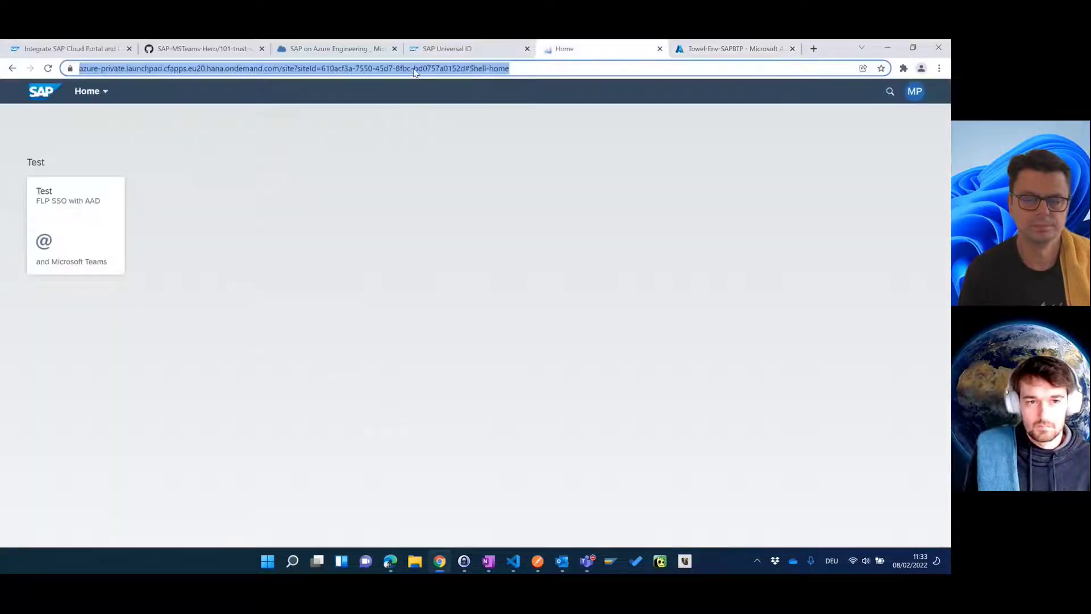
pyautogui.click(391, 562)
pyautogui.write('https://azure-private.launchpad.cfapps.eu20.hana.ondemand.com/site?siteId=610acf3a-7550-45d7-8fbc-bd0757a0152d#Shell-home')
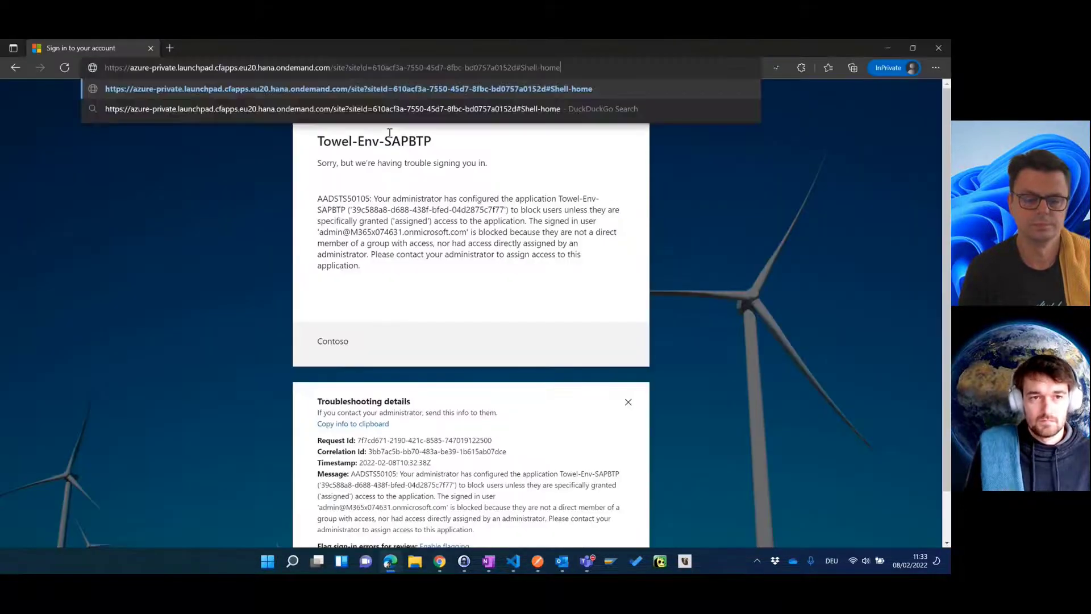
pyautogui.press('Return')
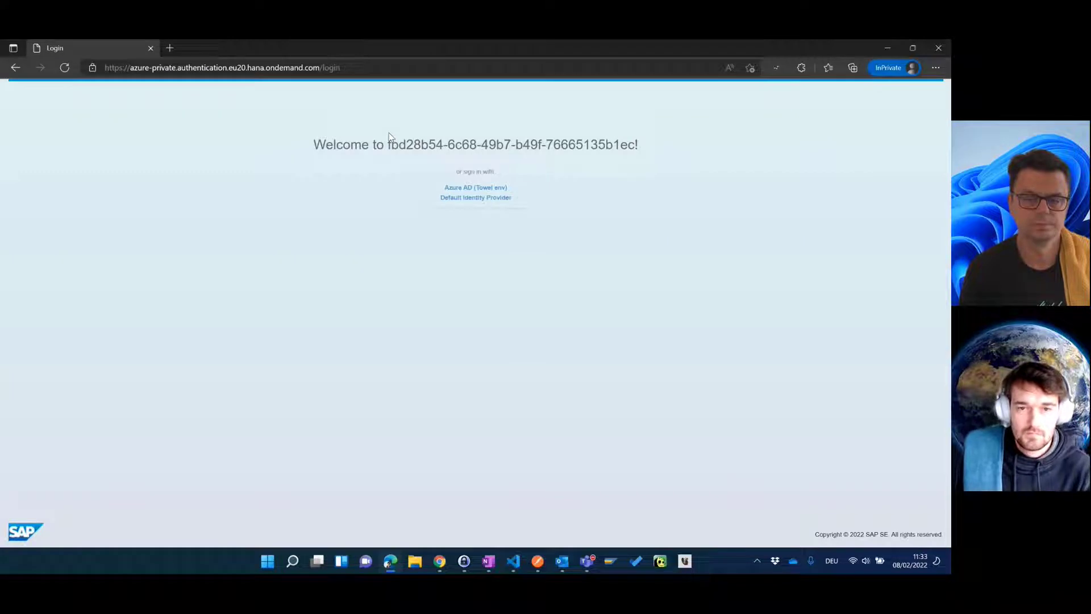
# Step: Sign in through Azure AD (Towel env) with the admin e-mail and password, choosing to stay signed in
pyautogui.click(472, 188)
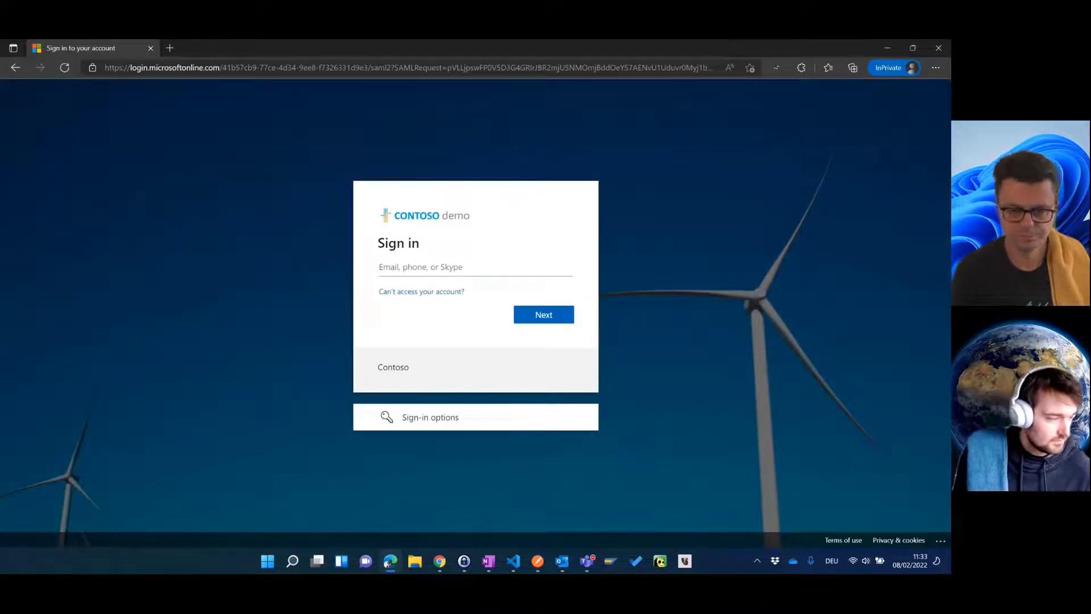
pyautogui.hotkey('alt', 'Tab')
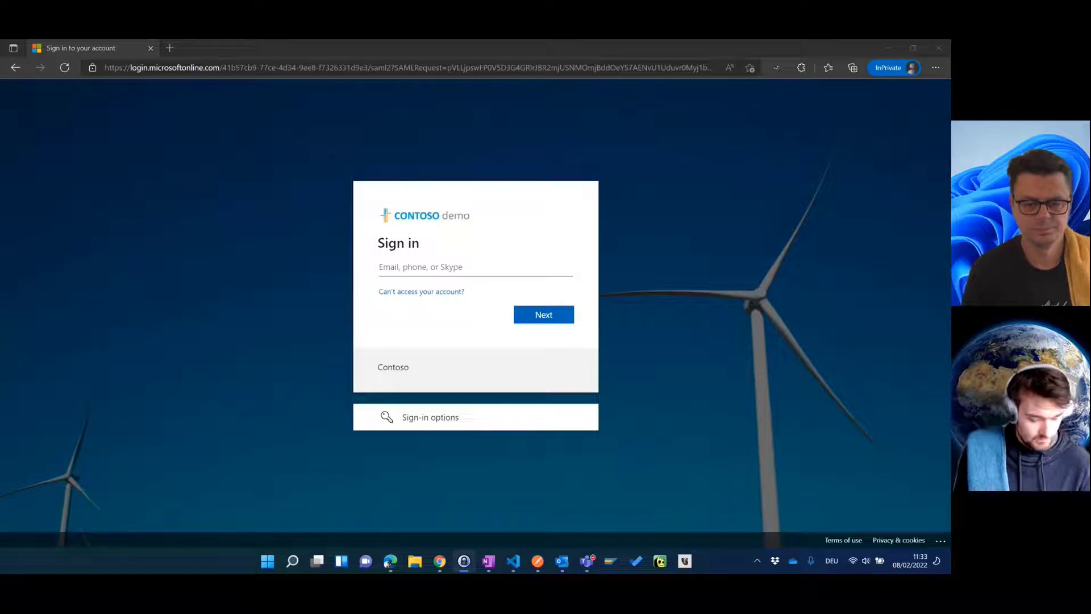
pyautogui.click(448, 265)
pyautogui.click(538, 309)
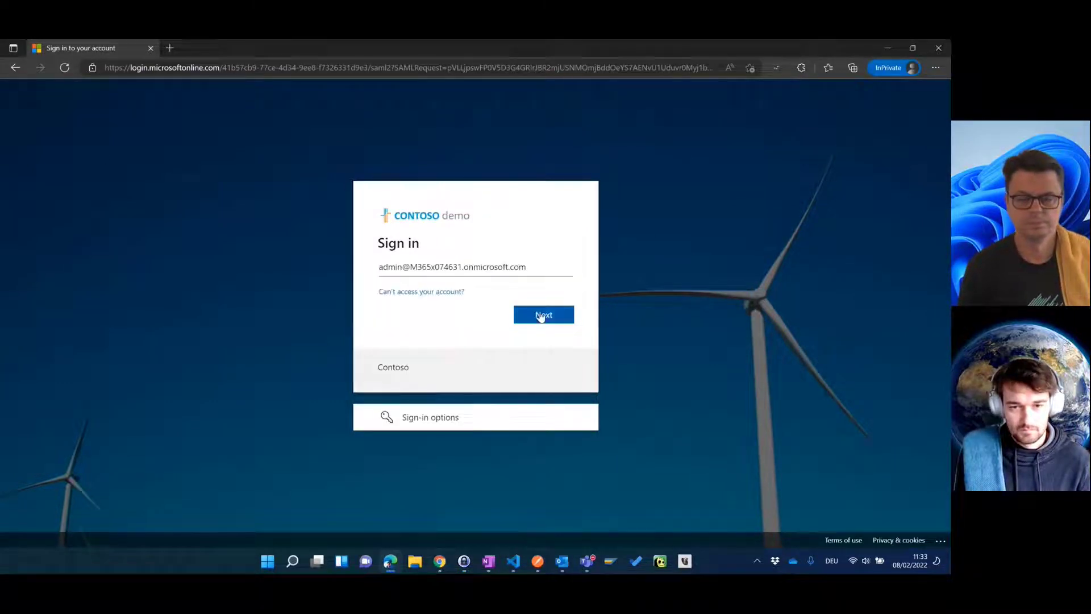
pyautogui.click(540, 316)
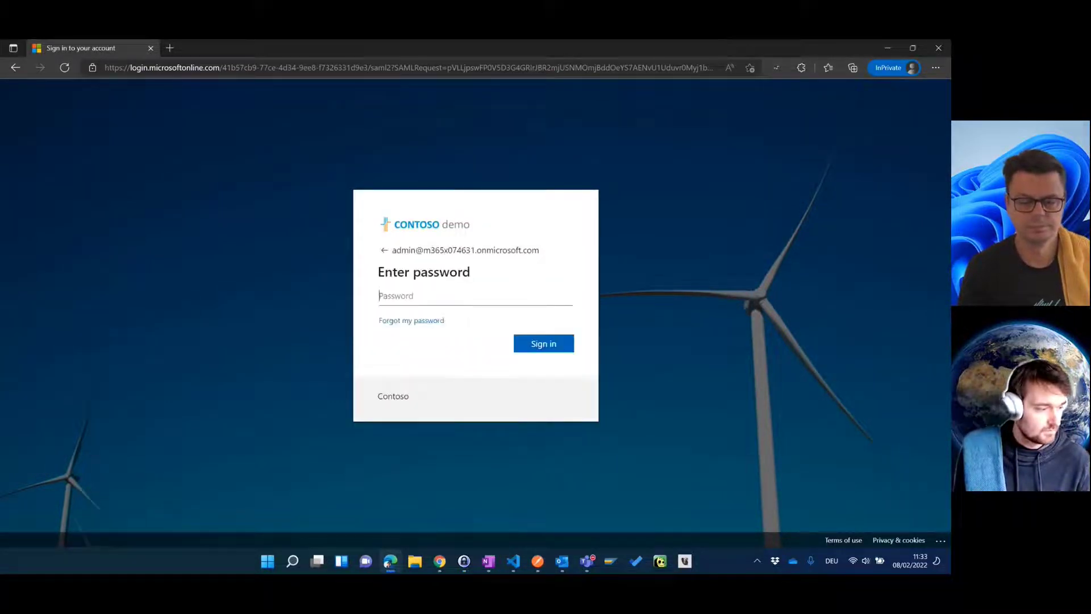
pyautogui.hotkey('alt', 'Tab')
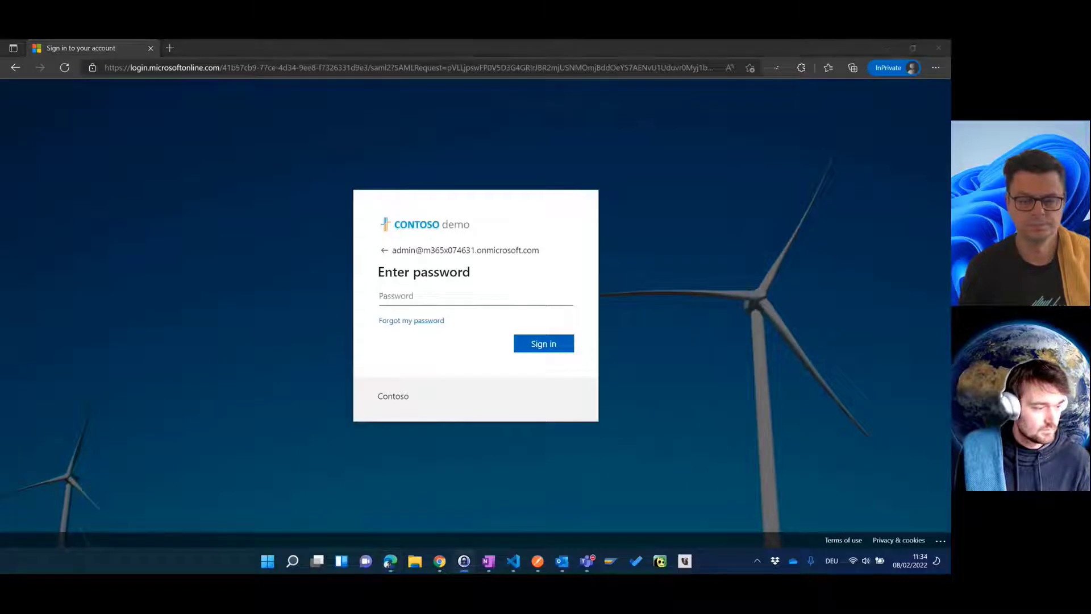
pyautogui.click(504, 298)
pyautogui.hotkey('ctrl', 'v')
pyautogui.click(542, 353)
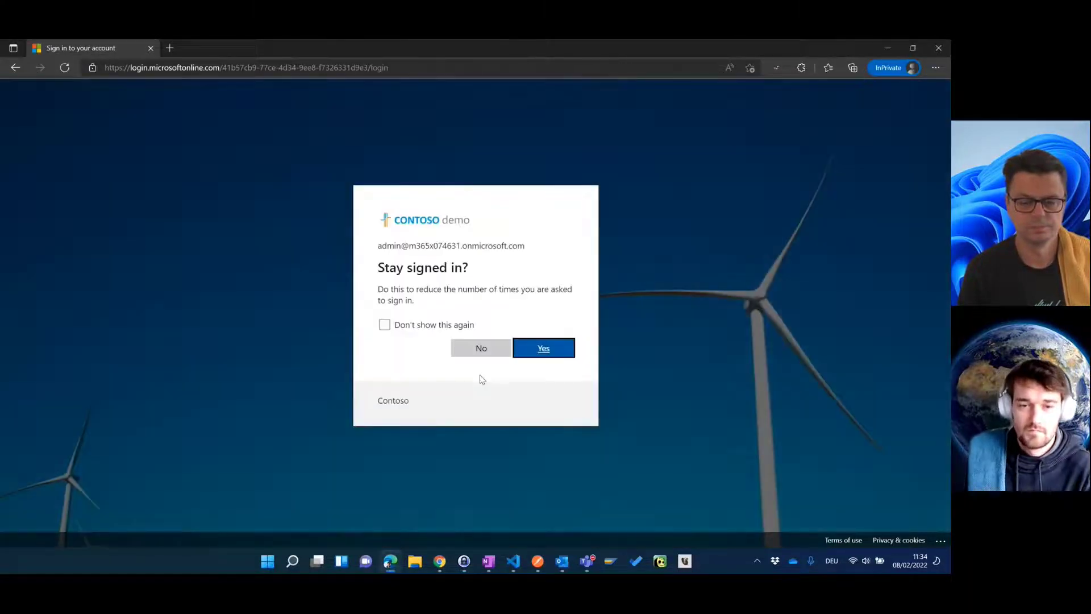
pyautogui.click(535, 358)
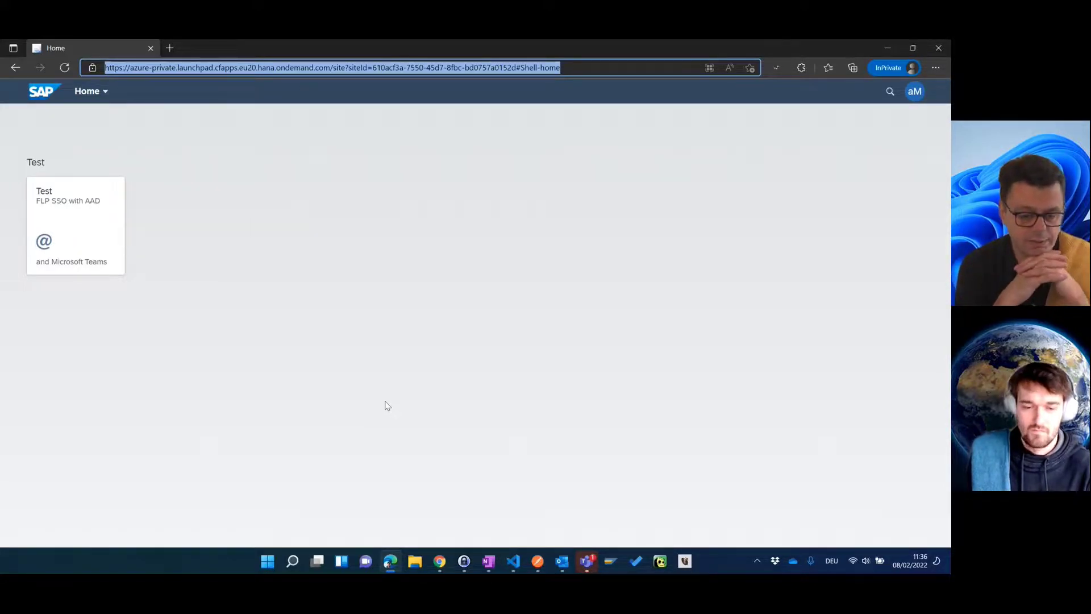
# Step: Switch back to the Azure tab and return to the Browse Azure AD Gallery's SAP search results
pyautogui.click(440, 562)
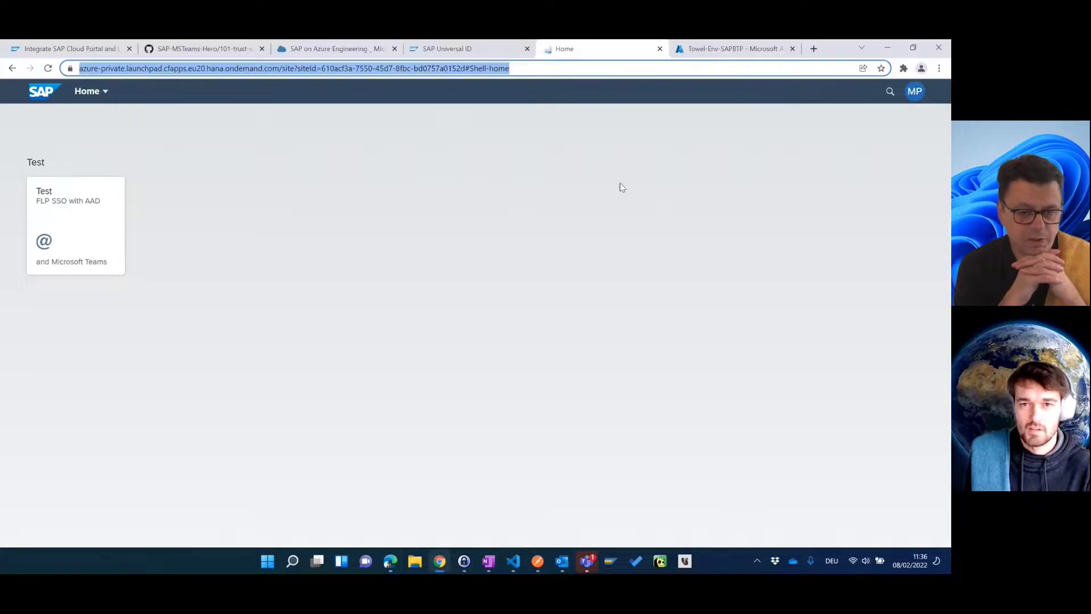
pyautogui.click(679, 50)
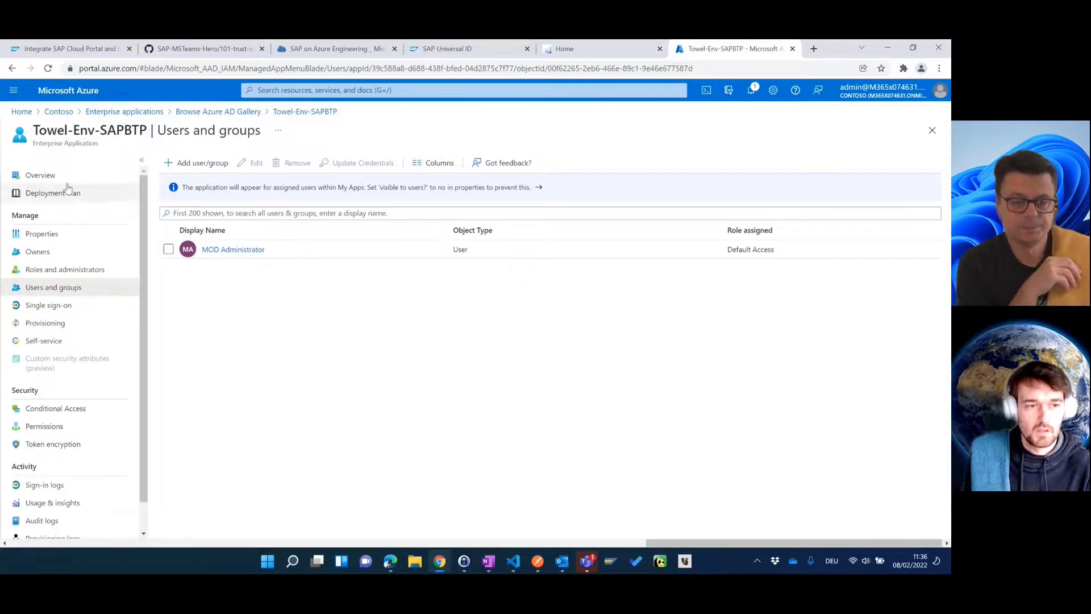
pyautogui.click(250, 110)
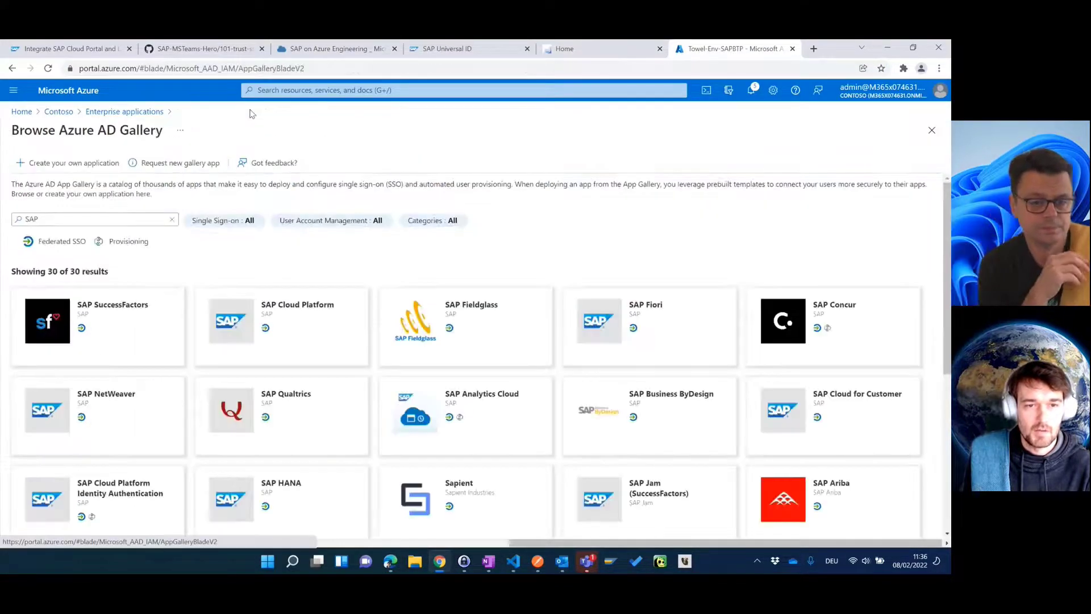